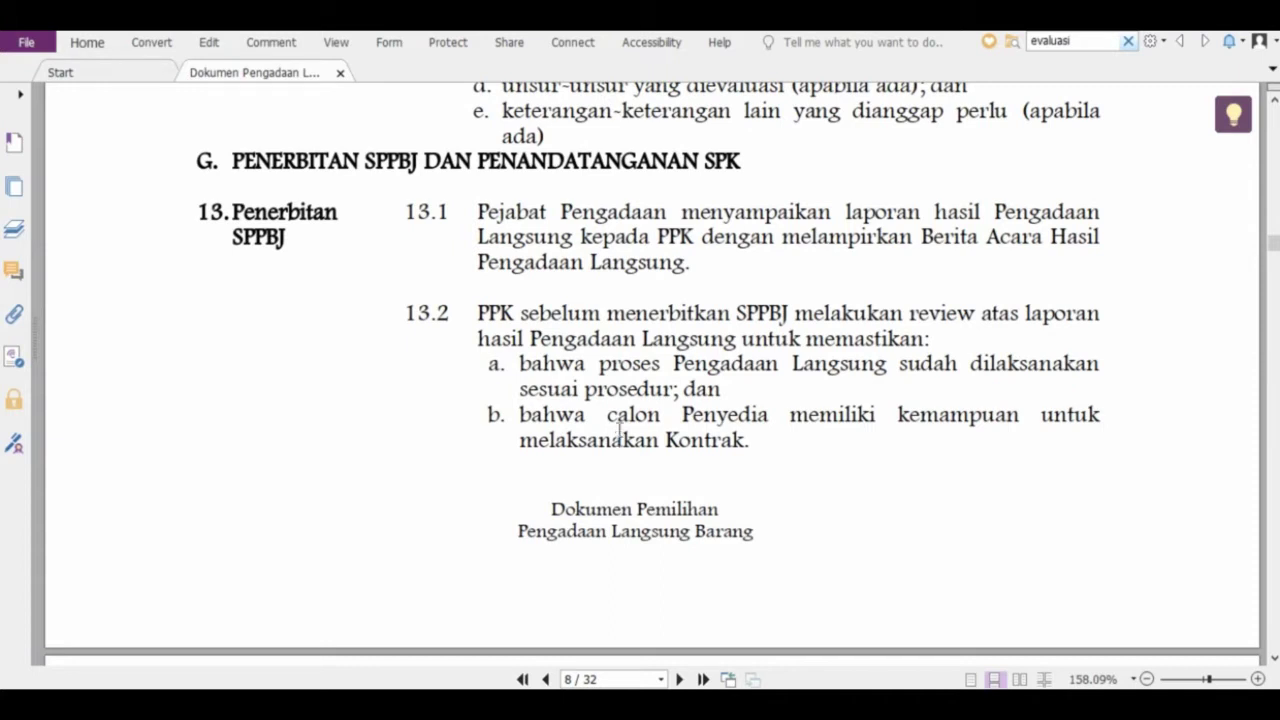
Read PDF sections 13–14 on SPPBJ issuance and SPK signing (pages 8–9), then scroll back
scroll(618, 440, "down", 4)
scroll(638, 447, "down", 2)
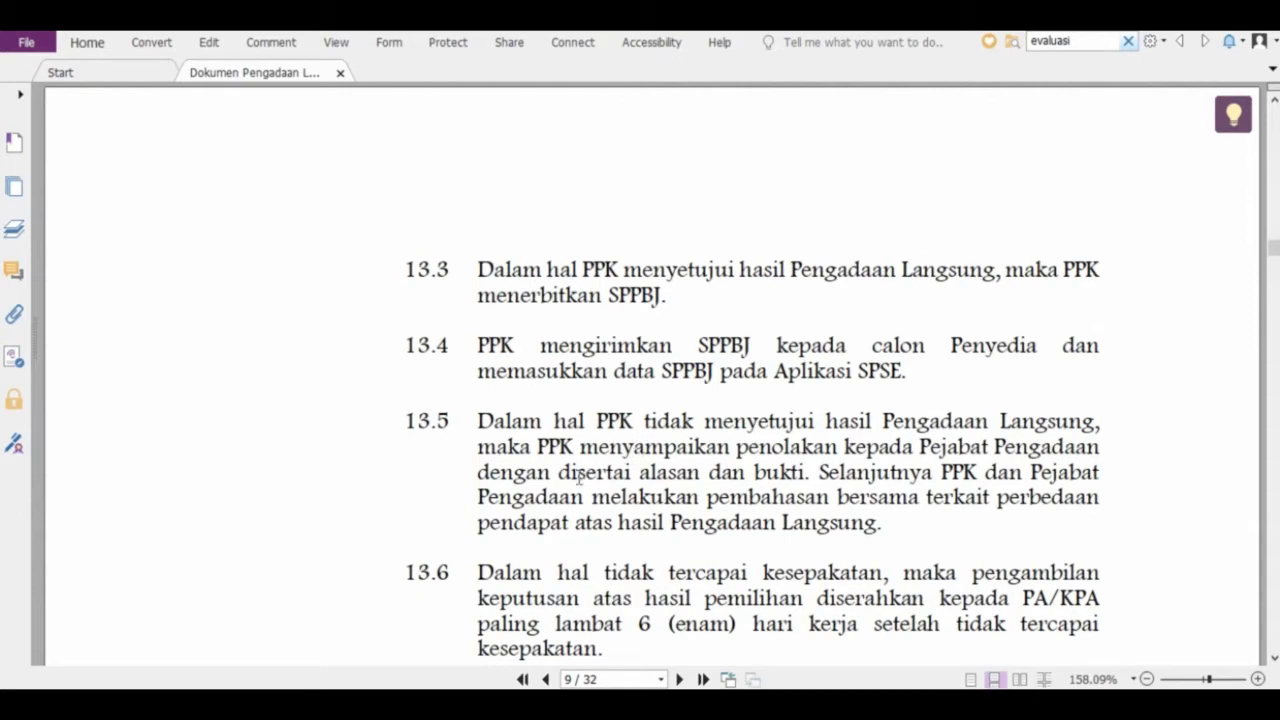
scroll(572, 468, "down", 3)
scroll(572, 466, "down", 1)
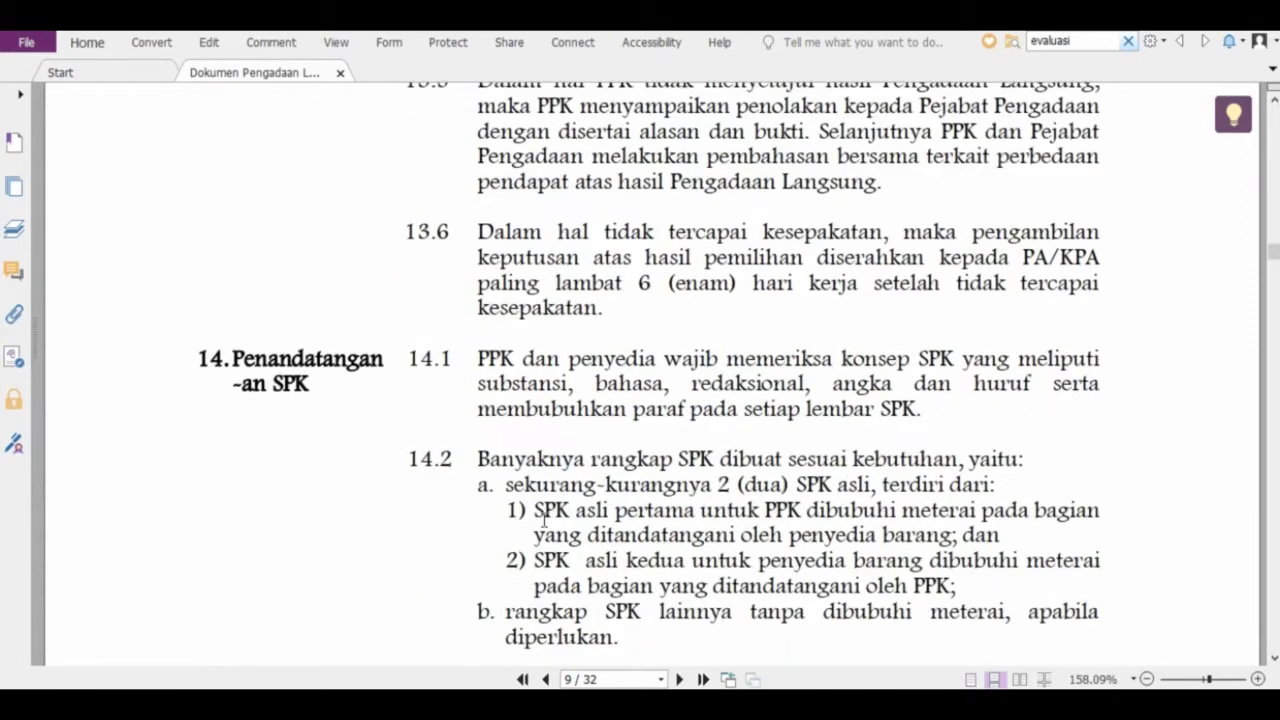
scroll(540, 592, "up", 1)
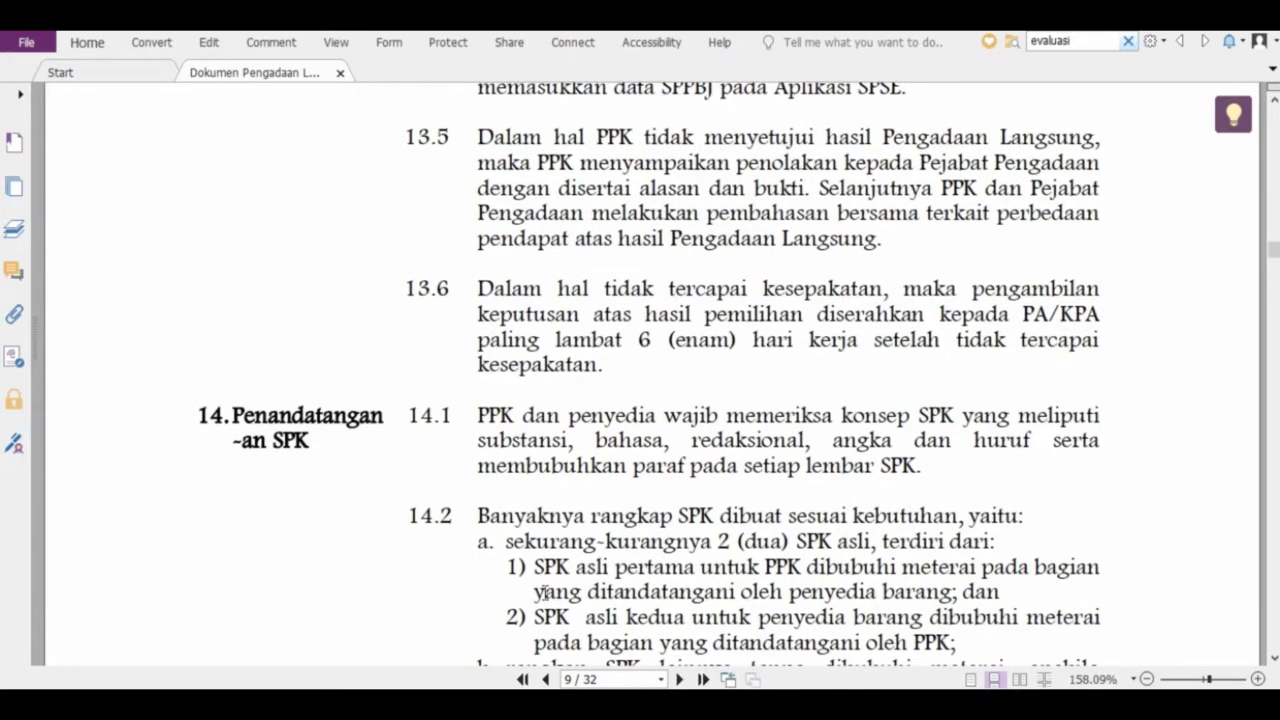
scroll(540, 592, "up", 1)
scroll(545, 592, "up", 5)
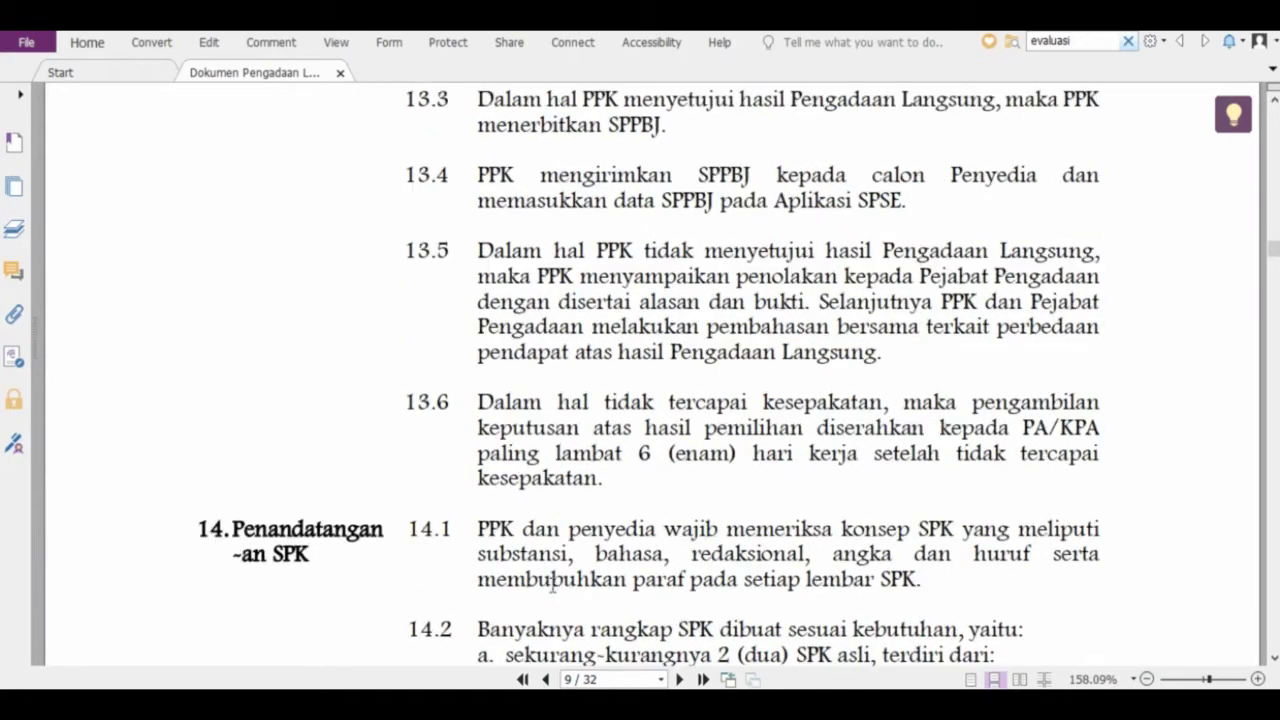
scroll(552, 585, "up", 3)
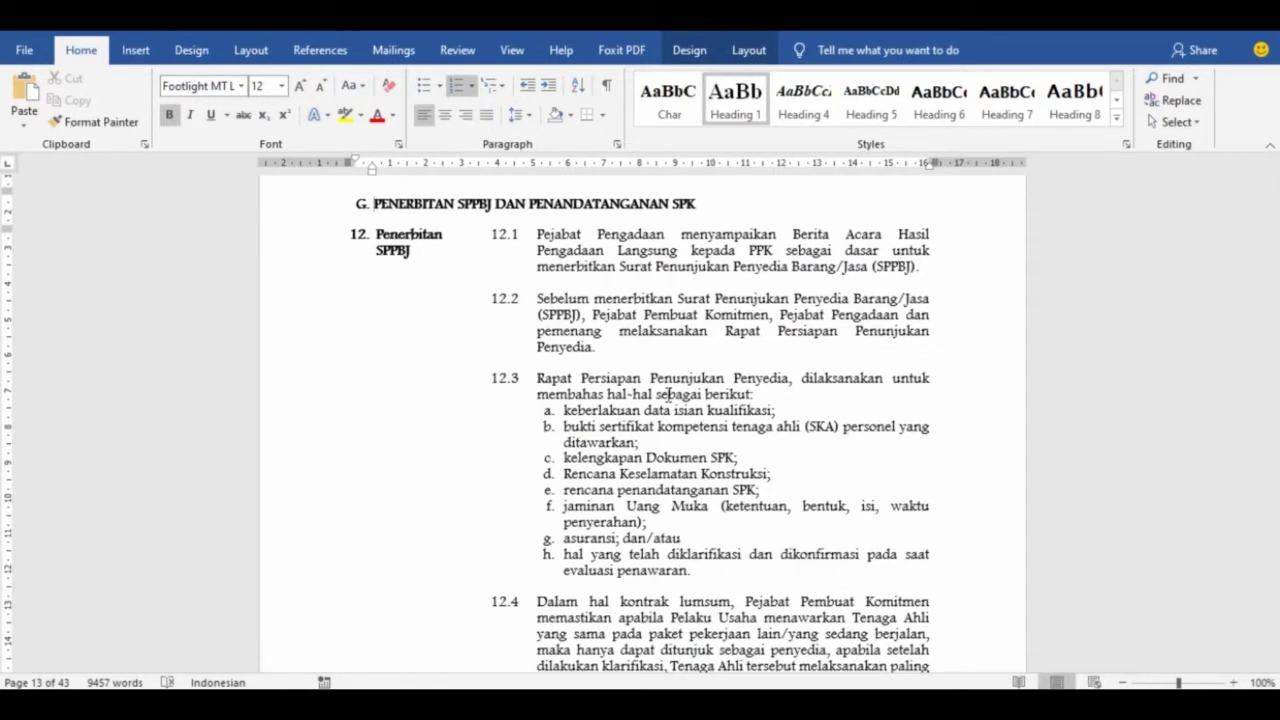
Scroll the Word document down to clause 12 items 12.1–12.4 in Section G
scroll(667, 396, "down", 1)
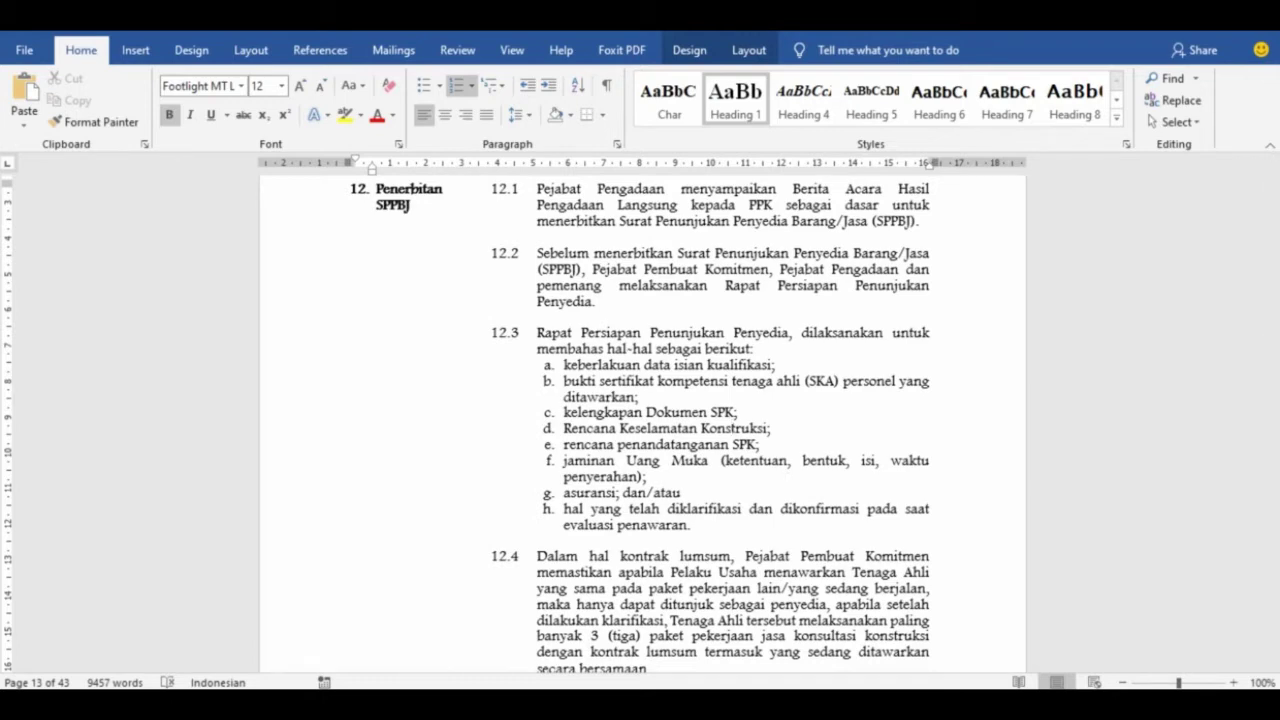
Switch to the 59-page Word document at page 14, showing clause 12.3 items a–i
mouse_move(820, 715)
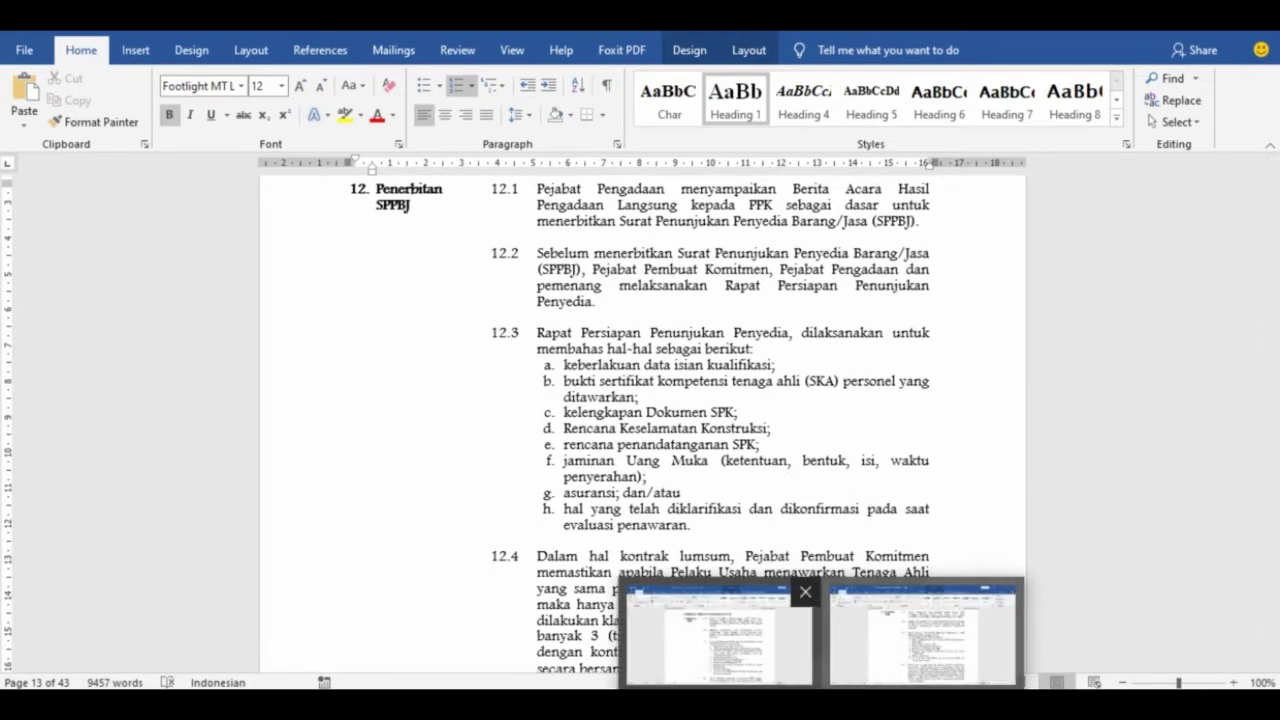
left_click(920, 635)
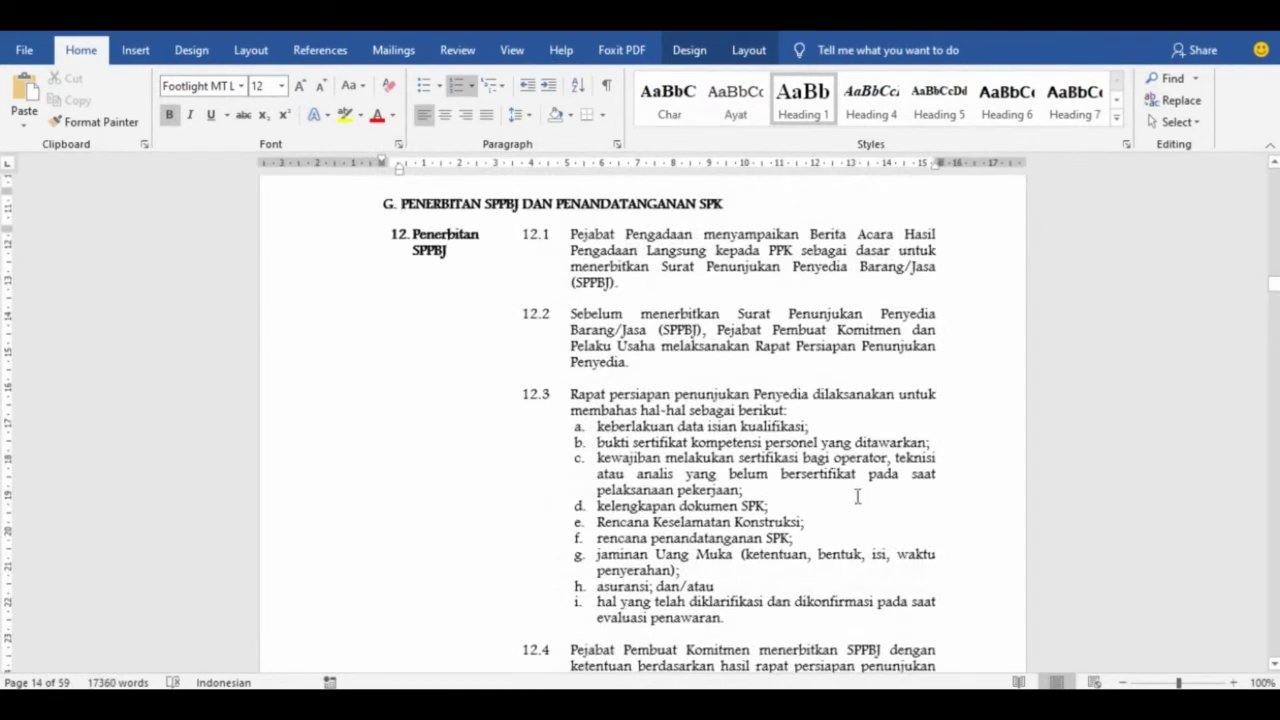
scroll(857, 496, "down", 1)
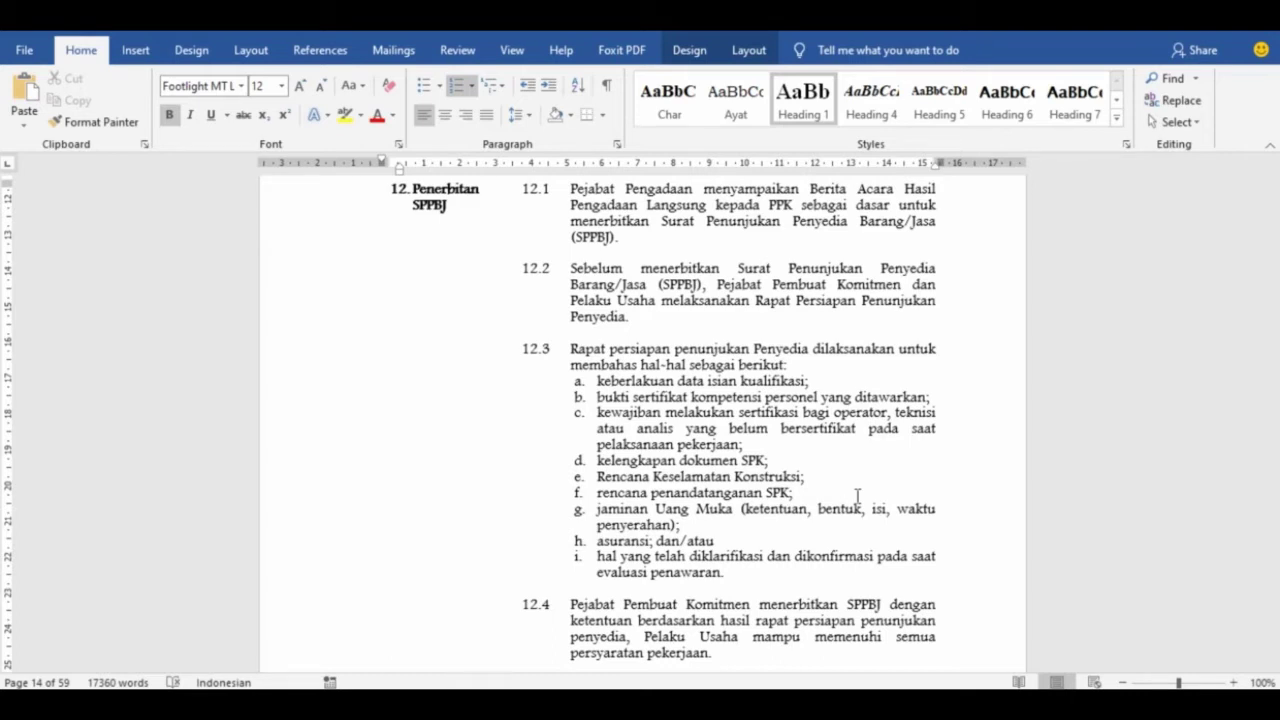
Scroll the Word document from clause 12.4 through 12.12 down to 13.1 on SPK signing
scroll(857, 495, "down", 7)
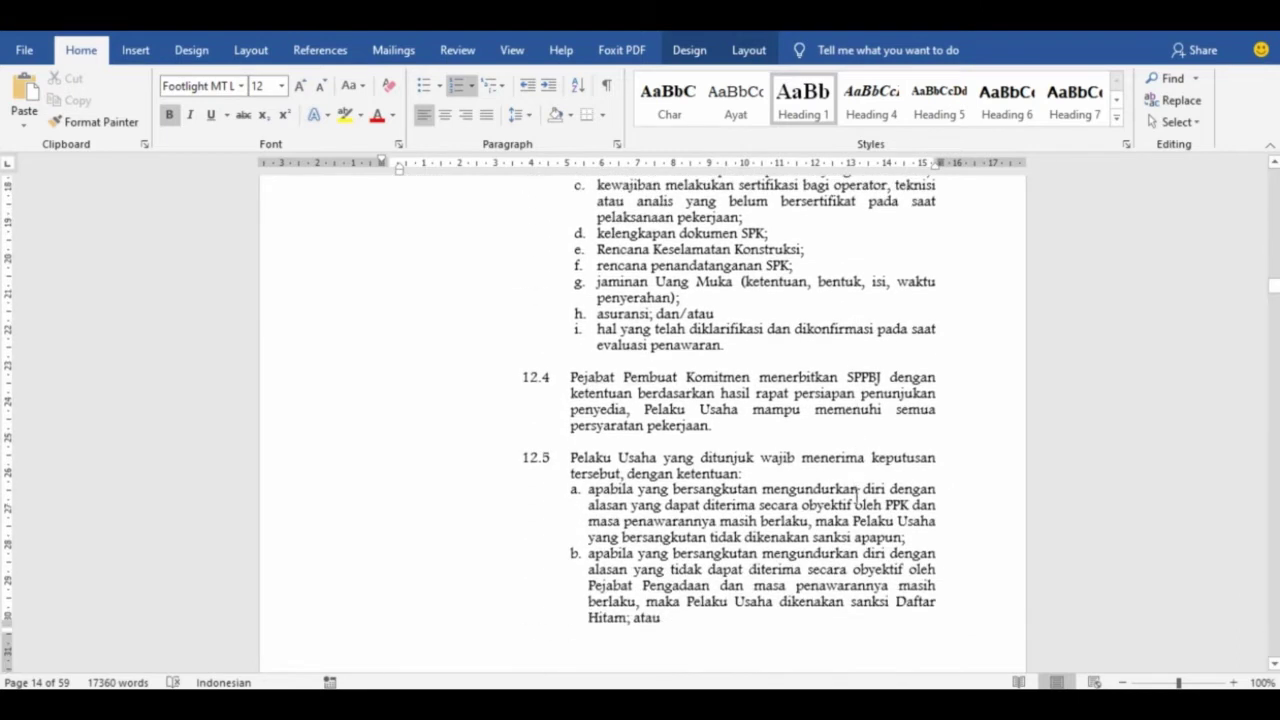
scroll(857, 505, "down", 10)
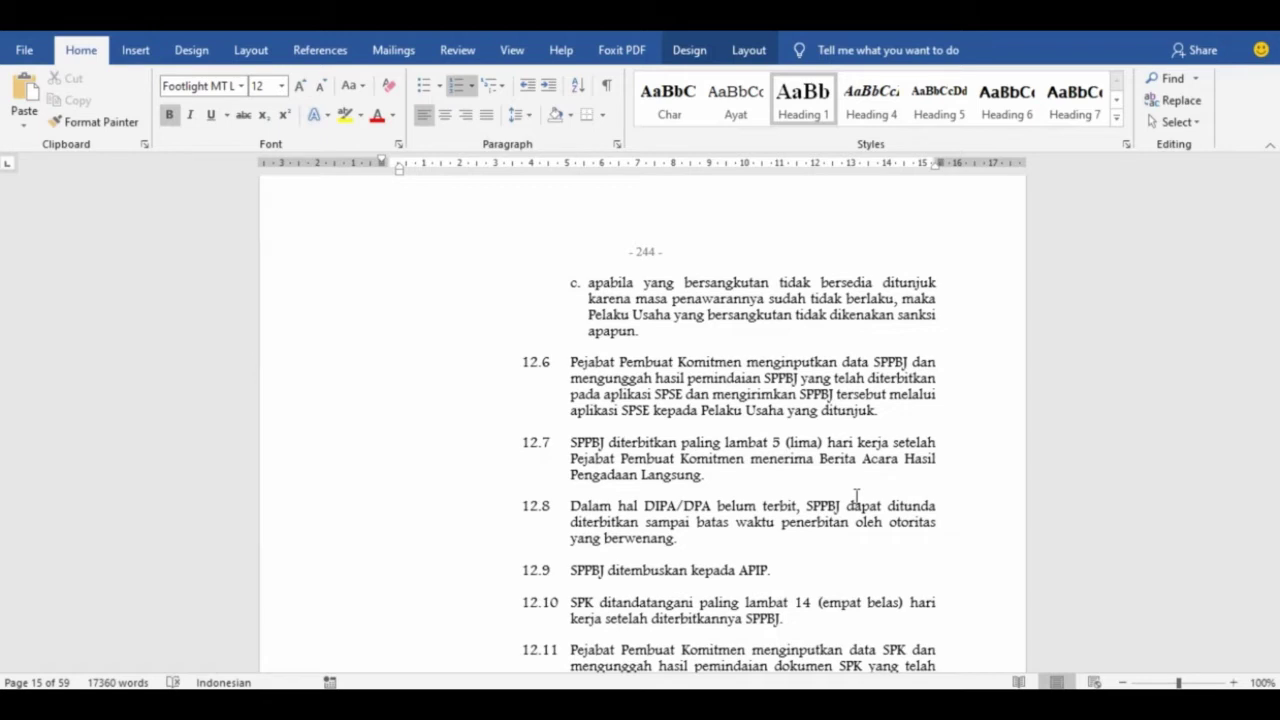
scroll(856, 495, "down", 2)
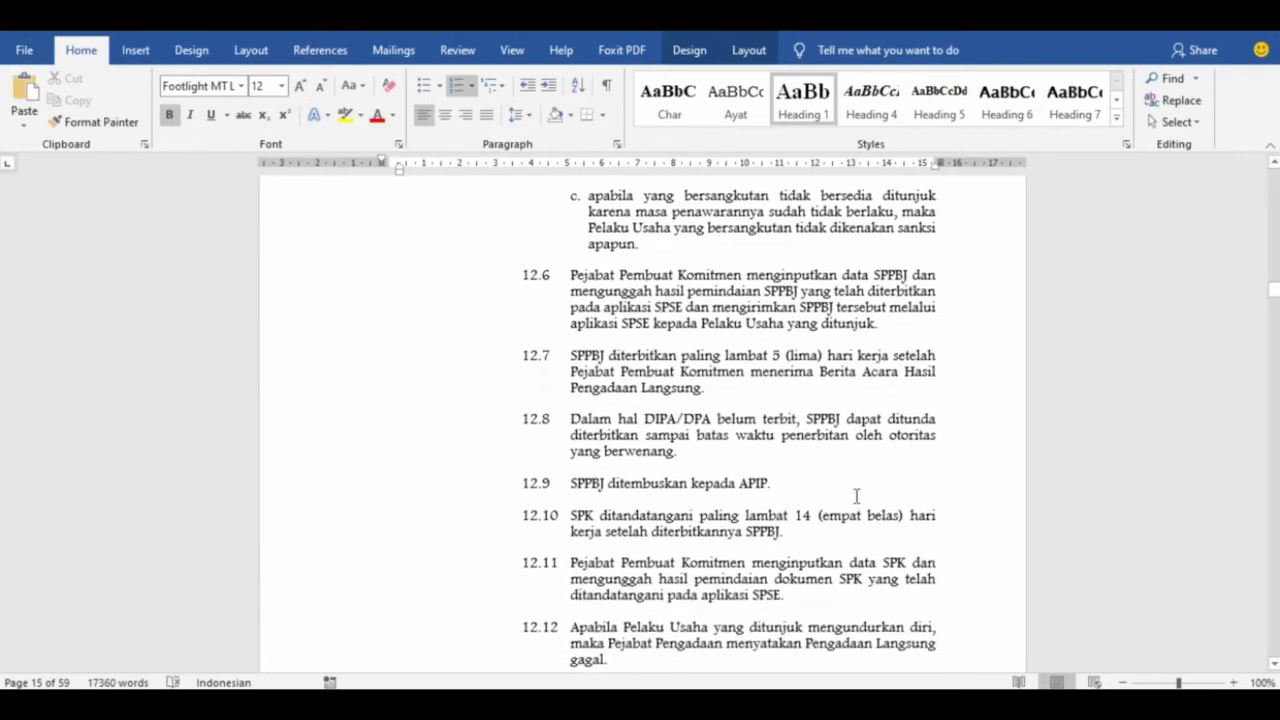
scroll(856, 495, "down", 2)
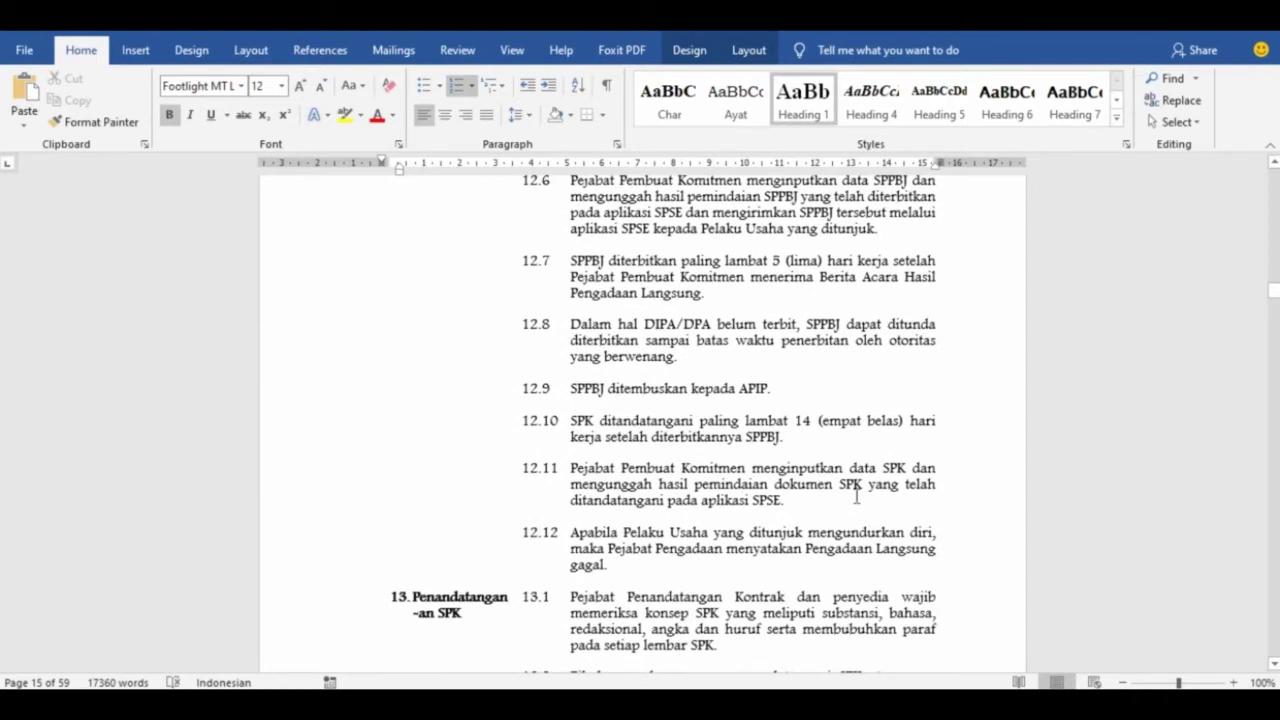
scroll(856, 495, "down", 2)
scroll(856, 495, "down", 3)
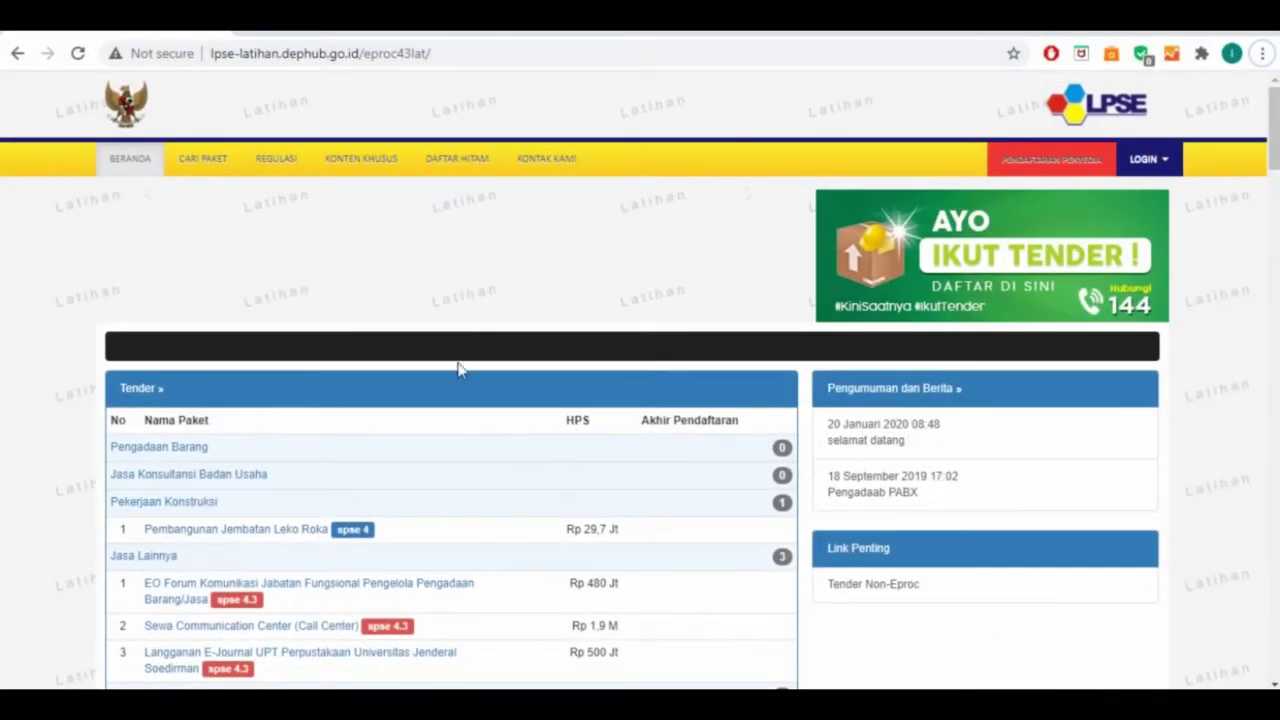
From the CARI PAKET page, log in to SPSE as Non-Penyedia with the PPK account
left_click(190, 165)
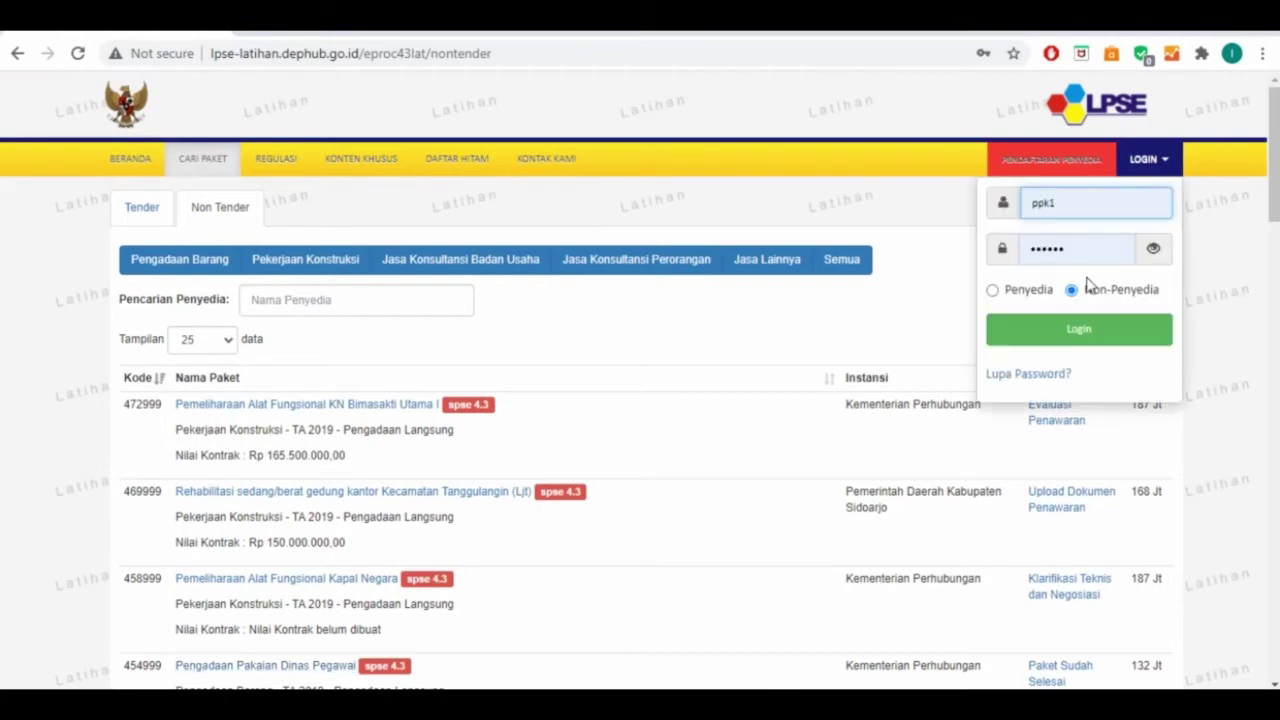
left_click(1098, 333)
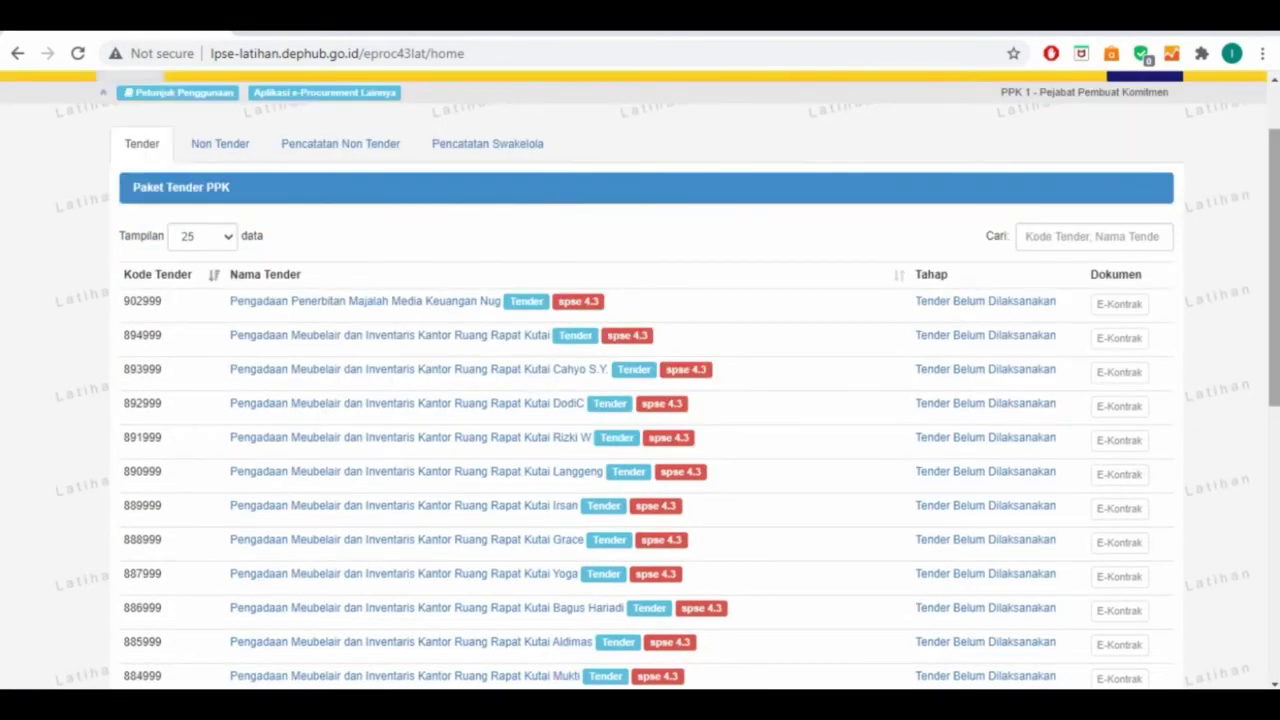
scroll(415, 463, "up", 1)
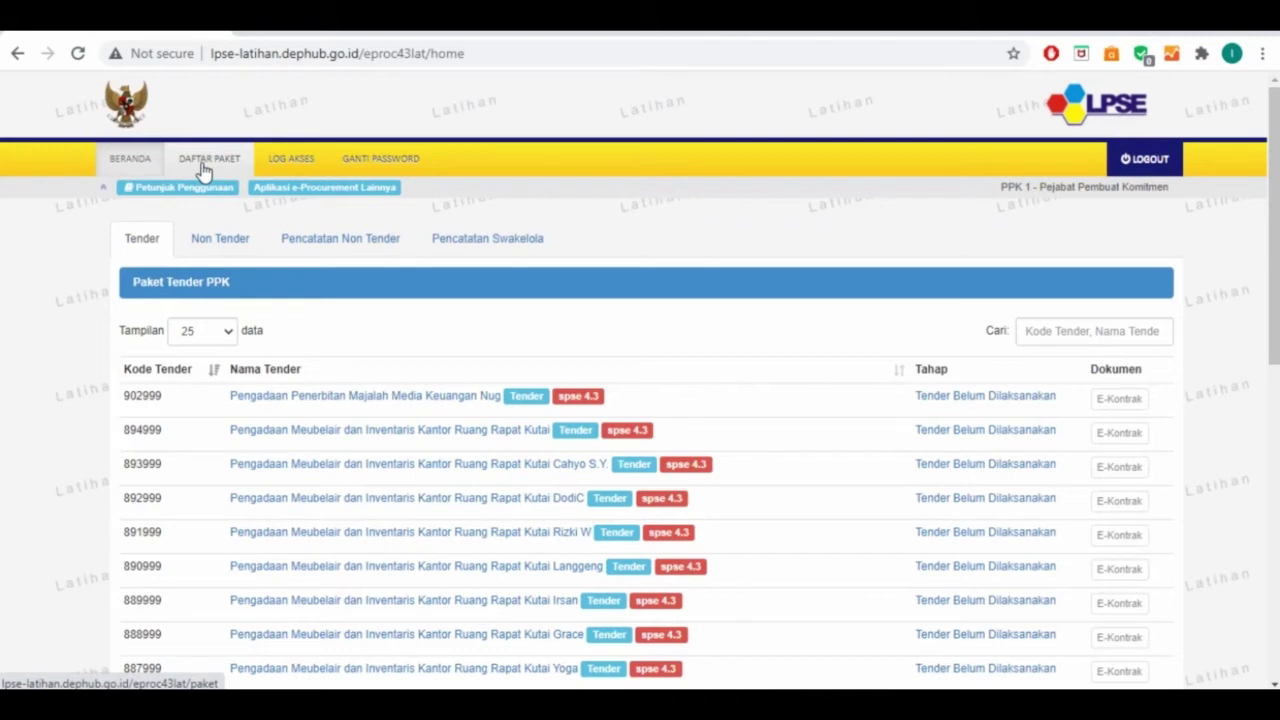
In the Non Tender list, open E-Kontrak for package 449999 Pengadaan Tong Komposter
left_click(221, 238)
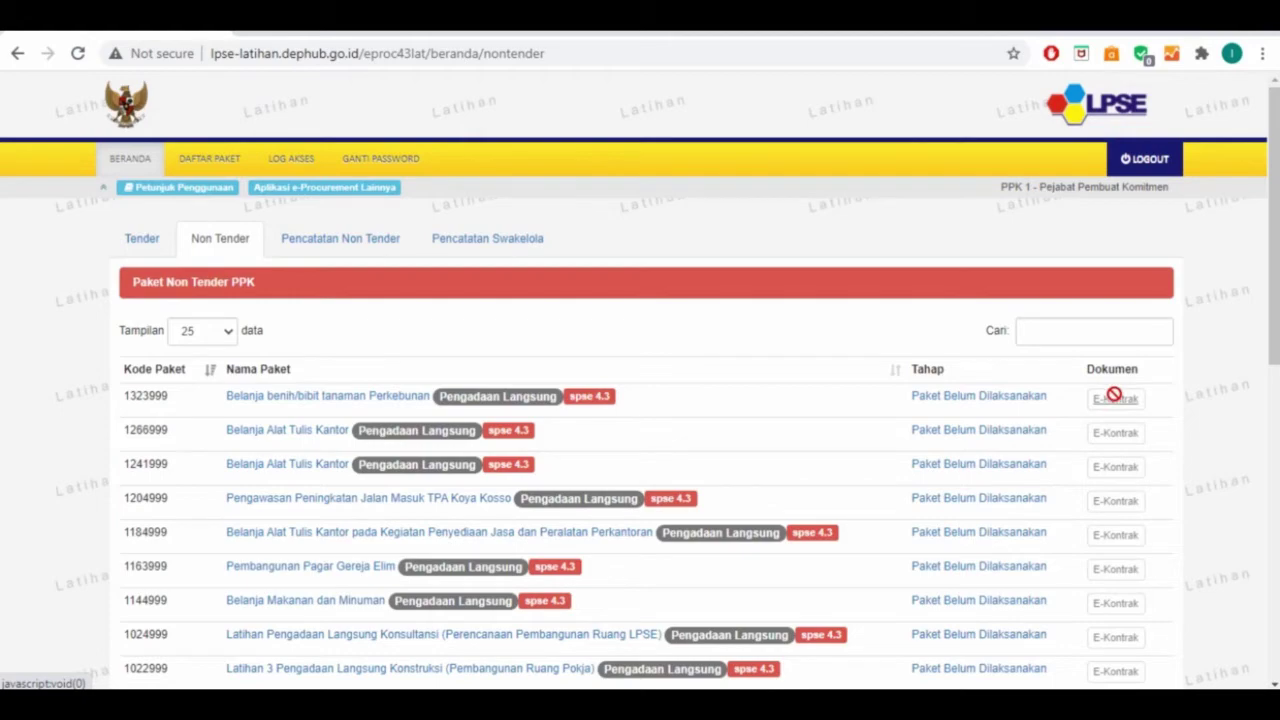
scroll(1114, 398, "down", 6)
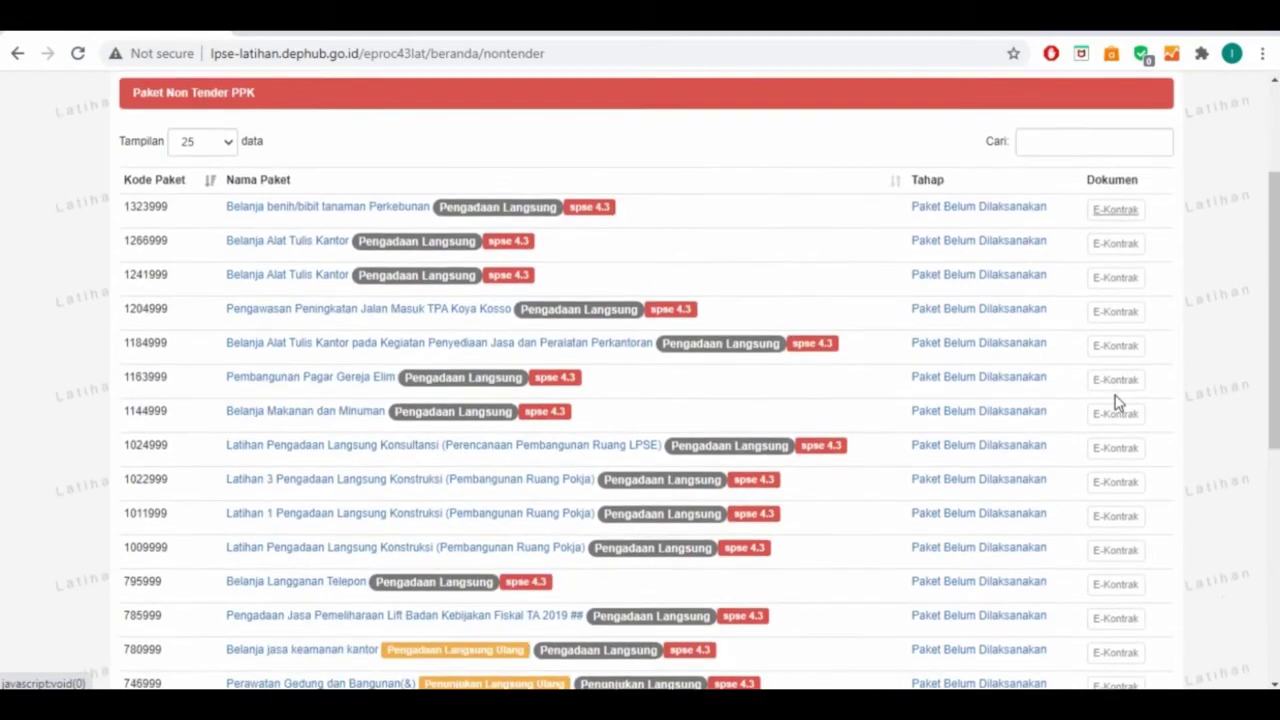
scroll(1118, 402, "down", 2)
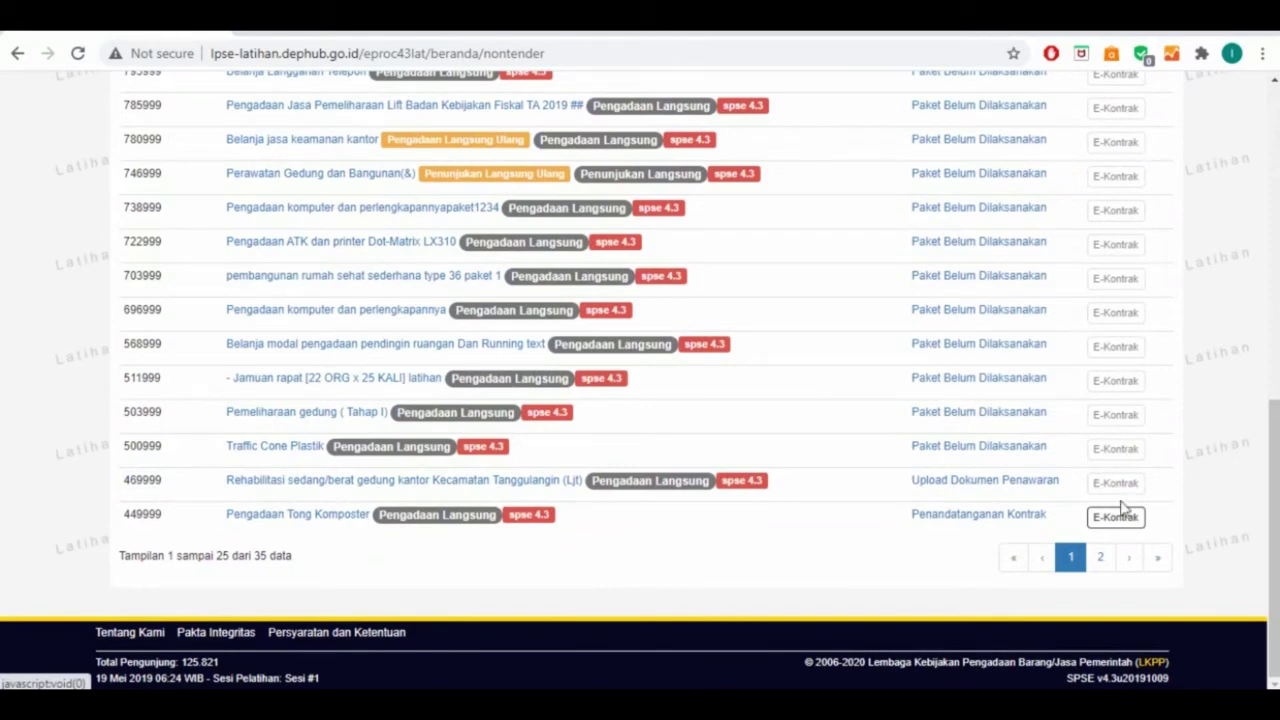
left_click(1115, 517)
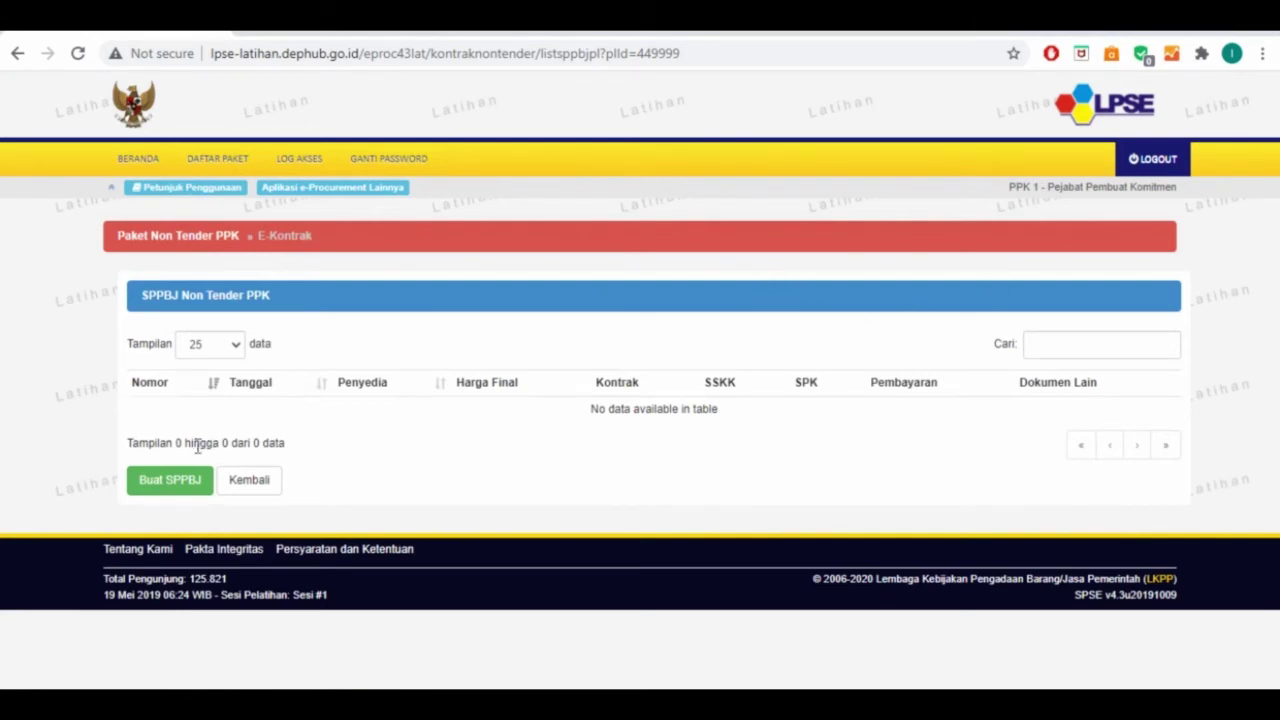
Start a new SPPBJ and enter its number '01/SPPBJ/SukaMaju/2019'
left_click(176, 479)
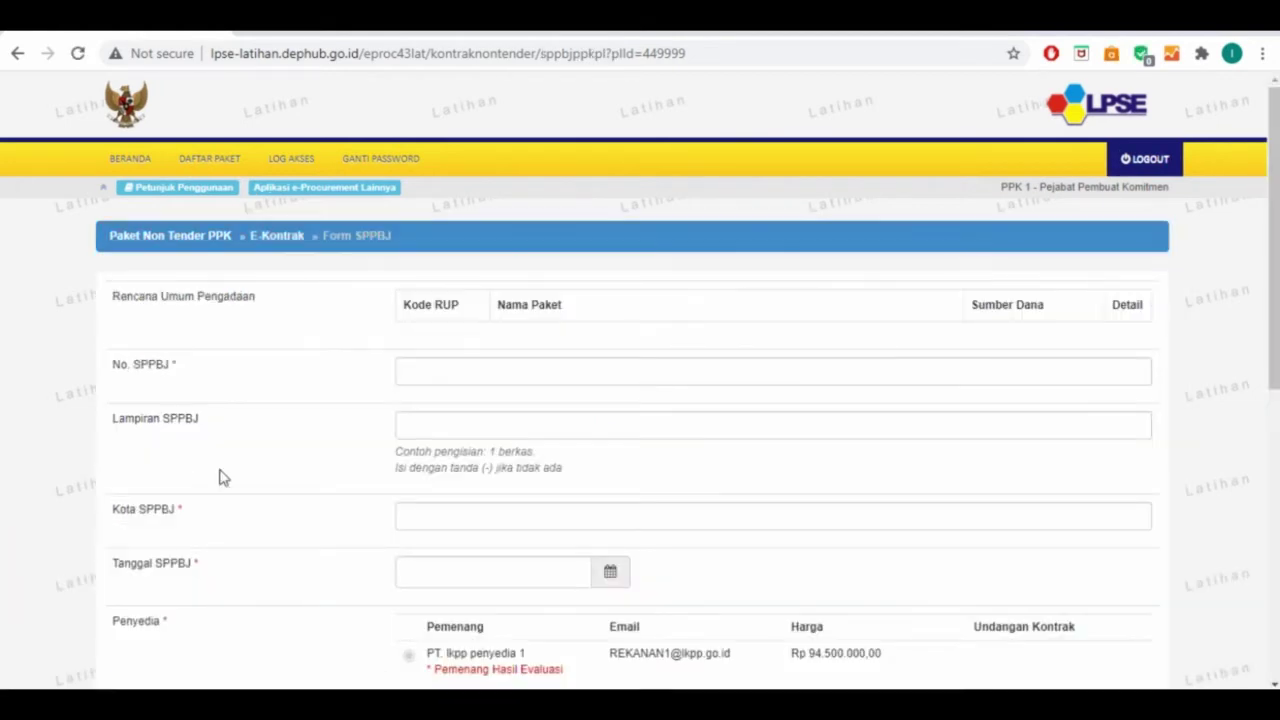
left_click(432, 371)
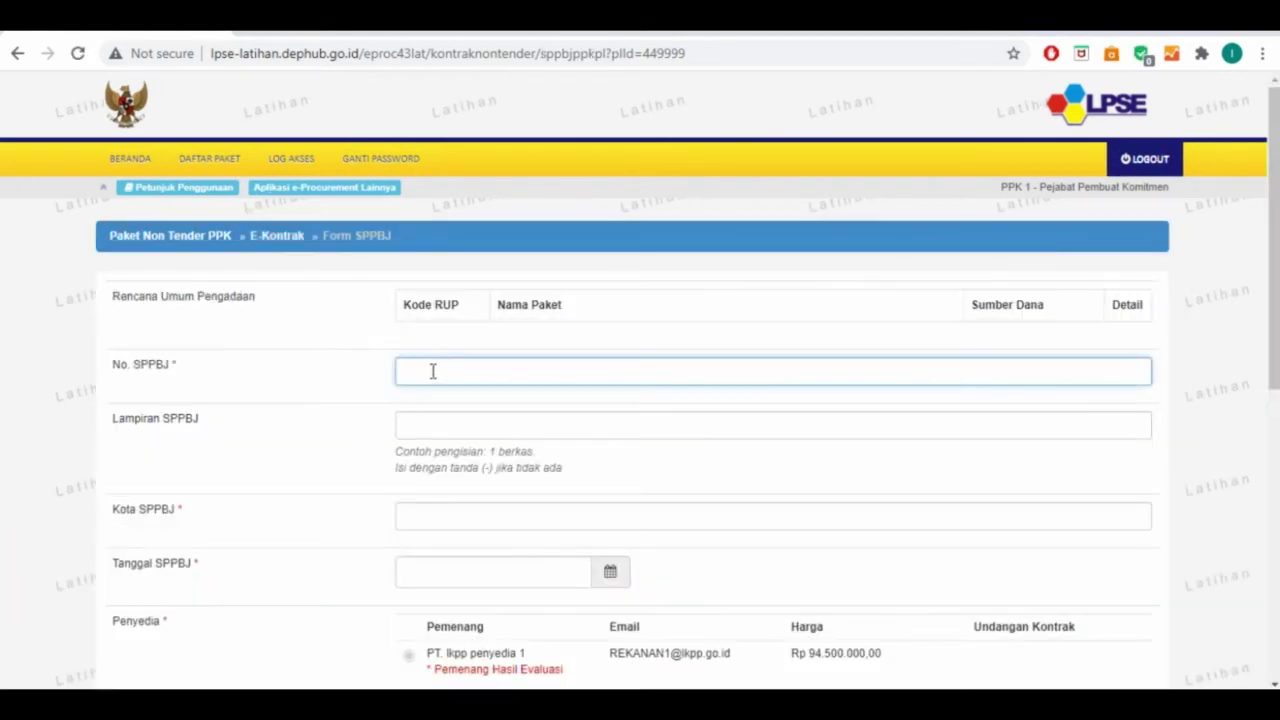
type("01/SPPBJ/SukaMaju/2019")
Set Lampiran SPPBJ to '1 (satu) berkas' and Kota SPPBJ to 'Suka Maju'
left_click(457, 437)
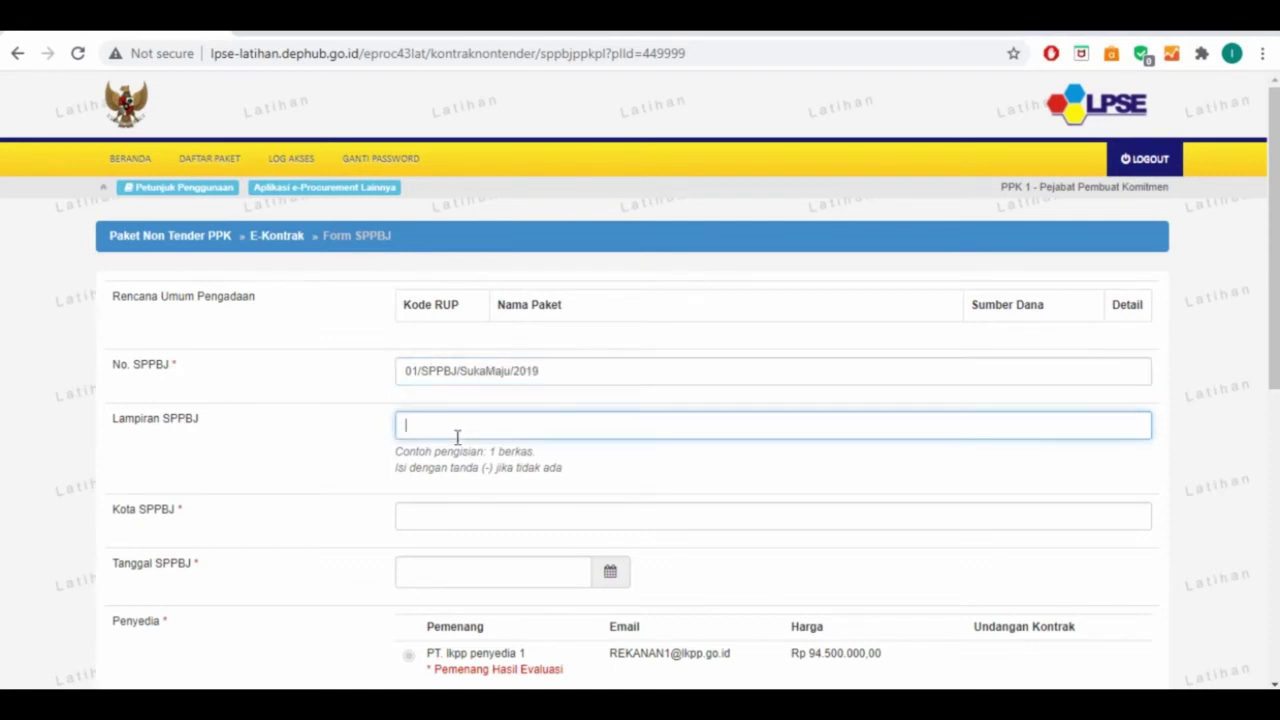
type("1 (satu) berkas")
key("Tab")
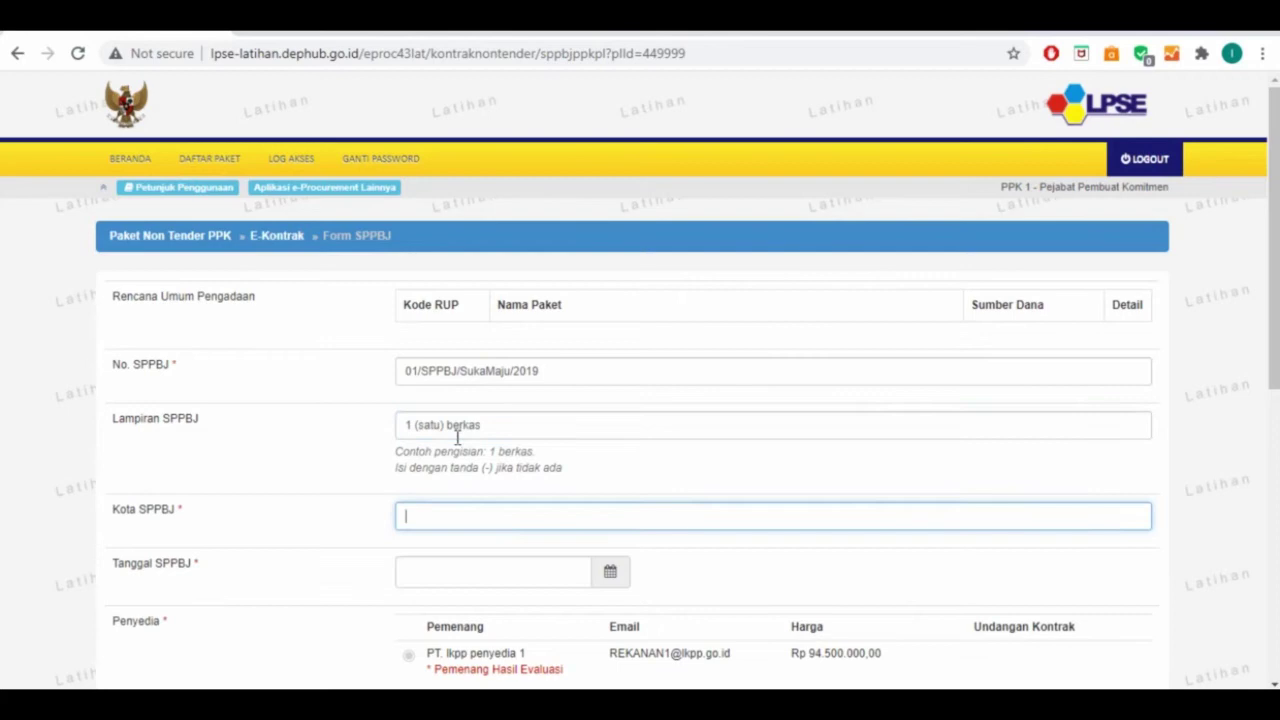
type("Sum")
key("BackSpace")
type("ka Maju")
key("Tab")
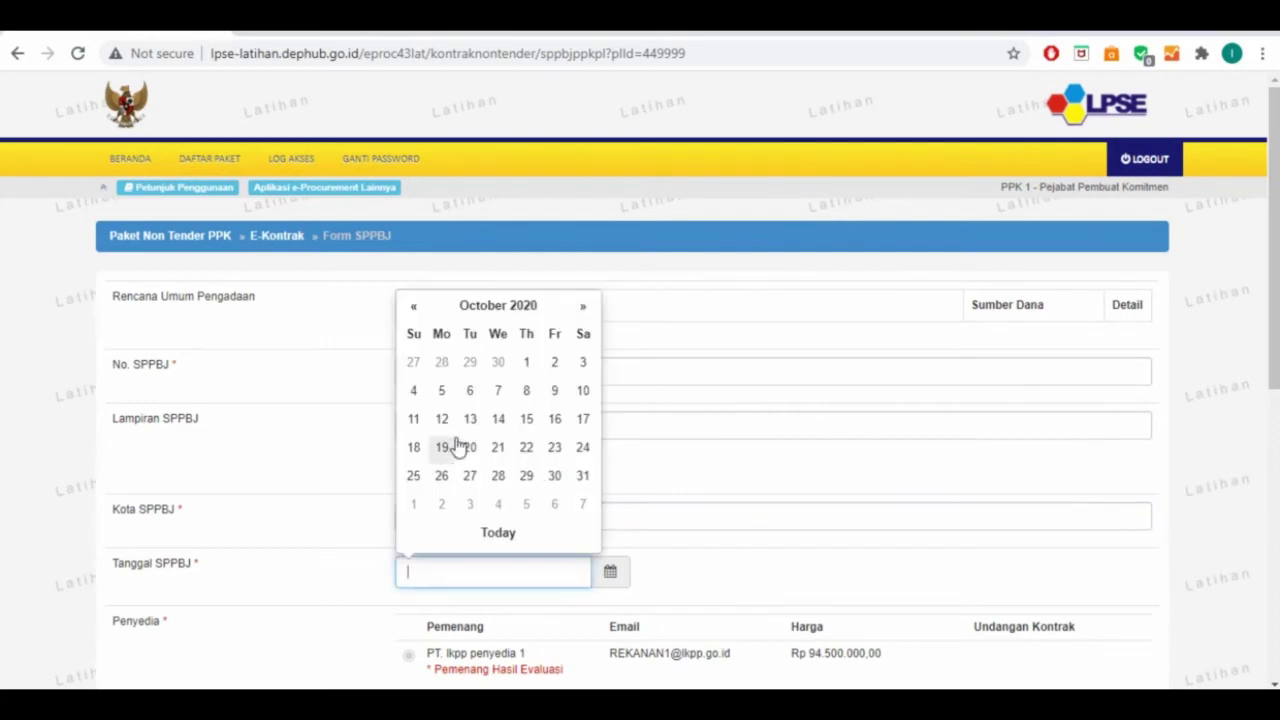
Set the SPPBJ date to 21 May 2019 in the date picker
left_click(455, 308)
left_click(416, 333)
left_click(490, 336)
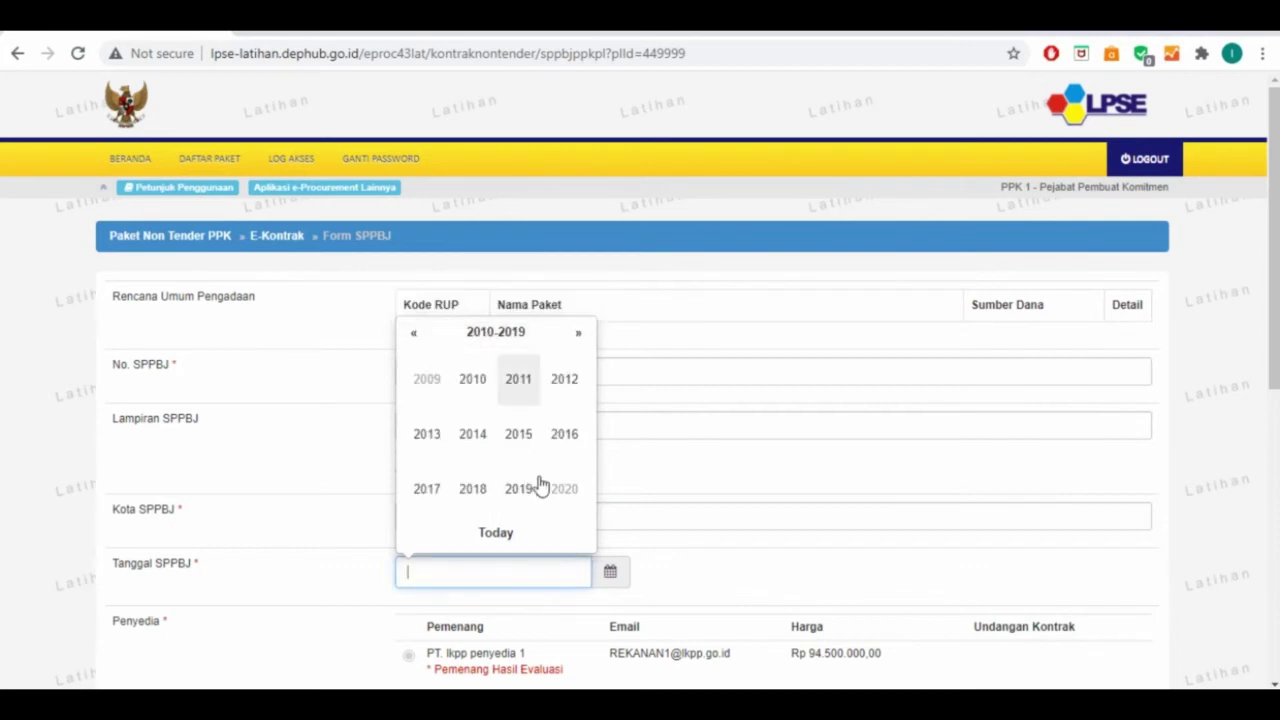
left_click(510, 489)
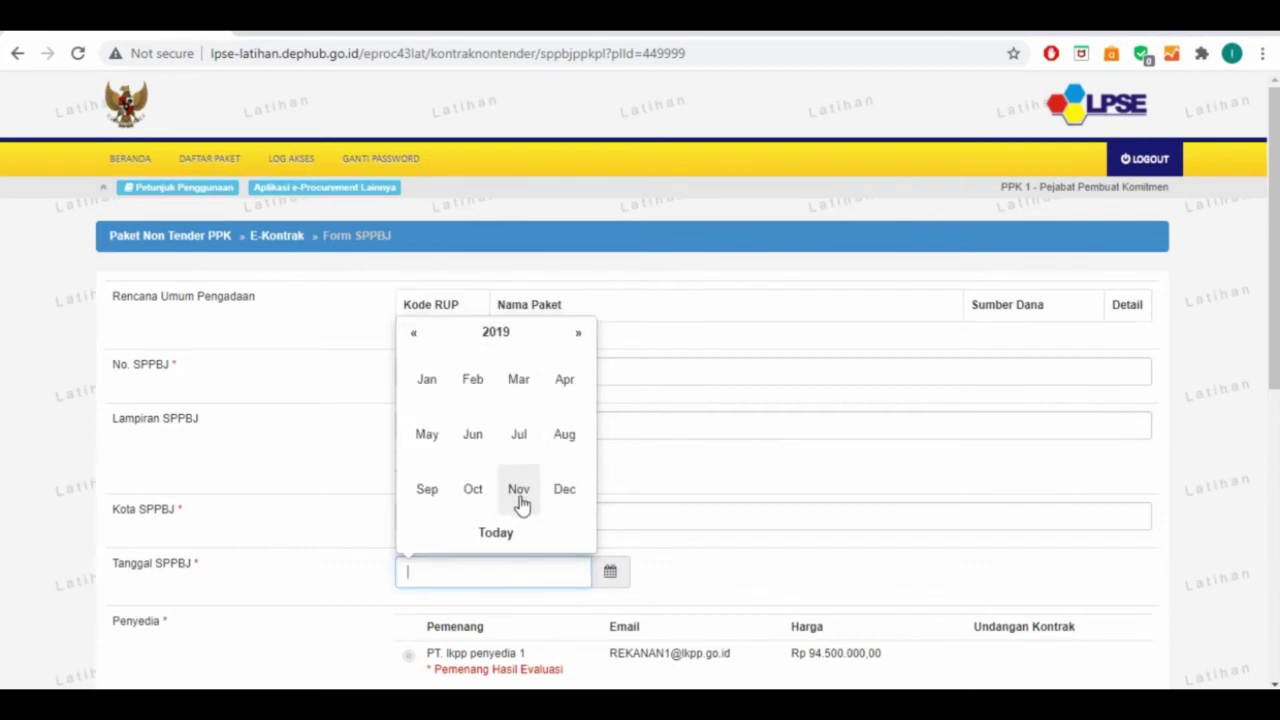
left_click(427, 440)
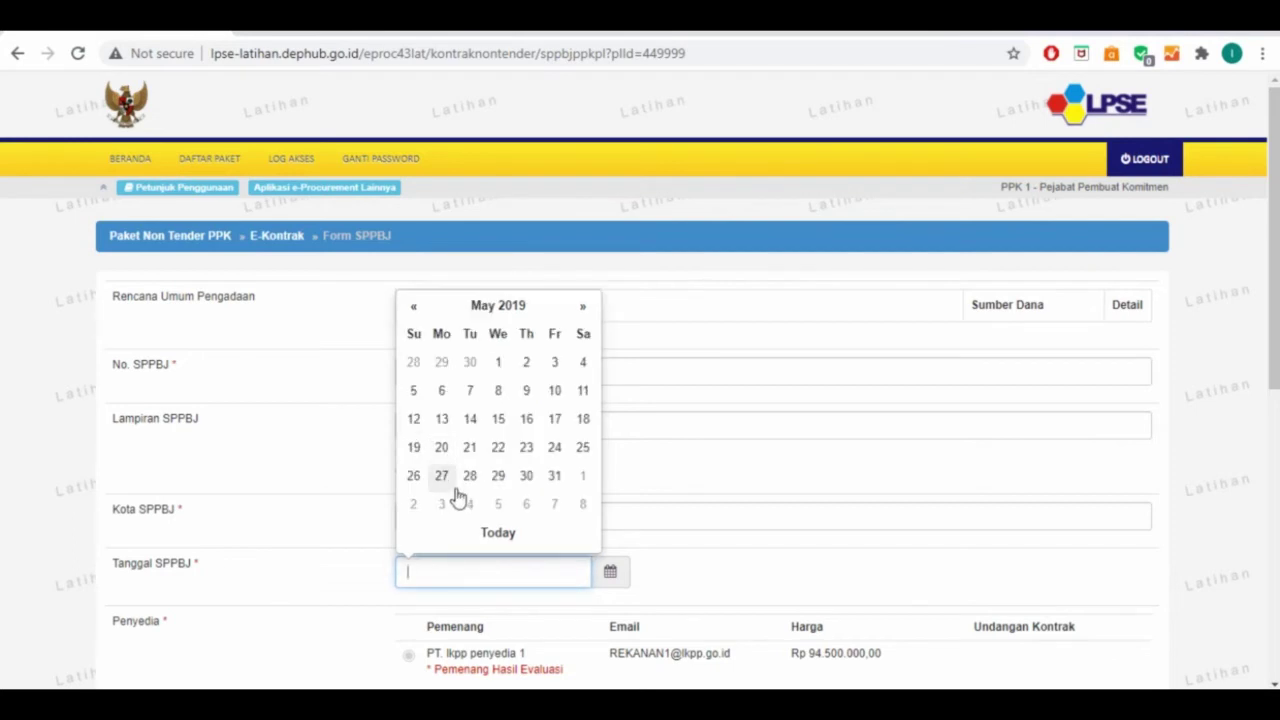
left_click(470, 449)
scroll(488, 516, "down", 1)
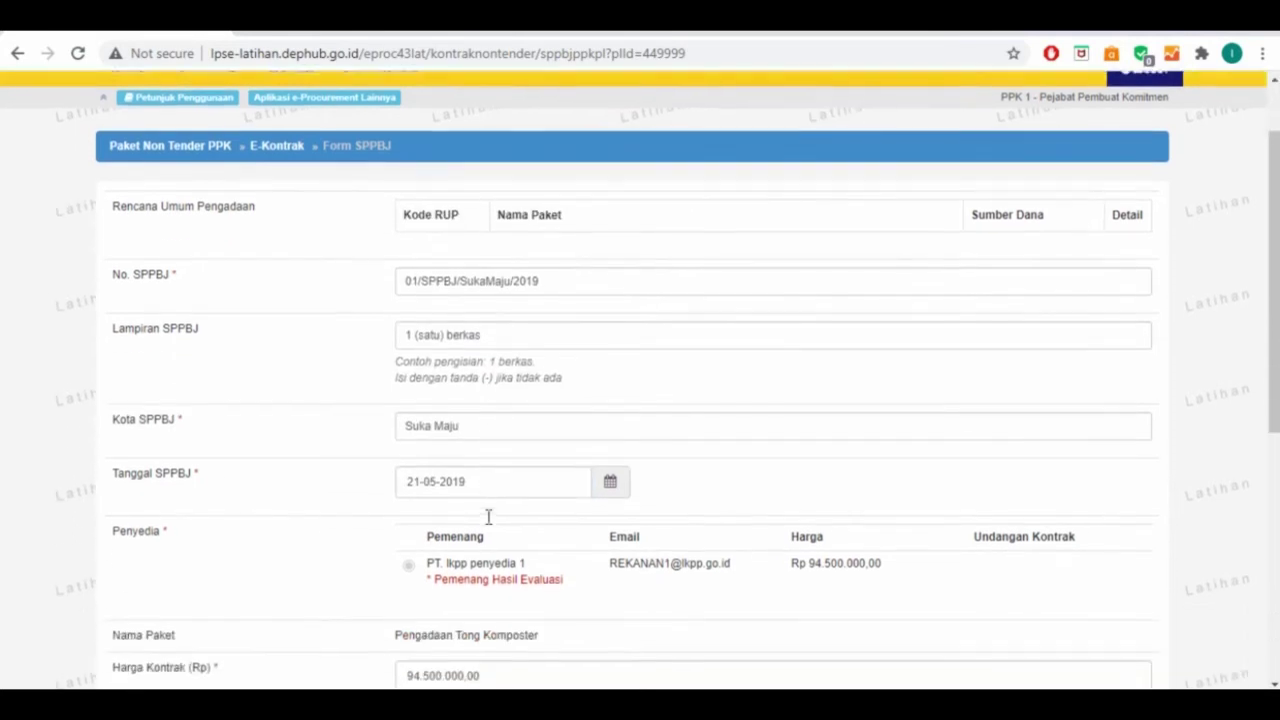
scroll(488, 516, "down", 3)
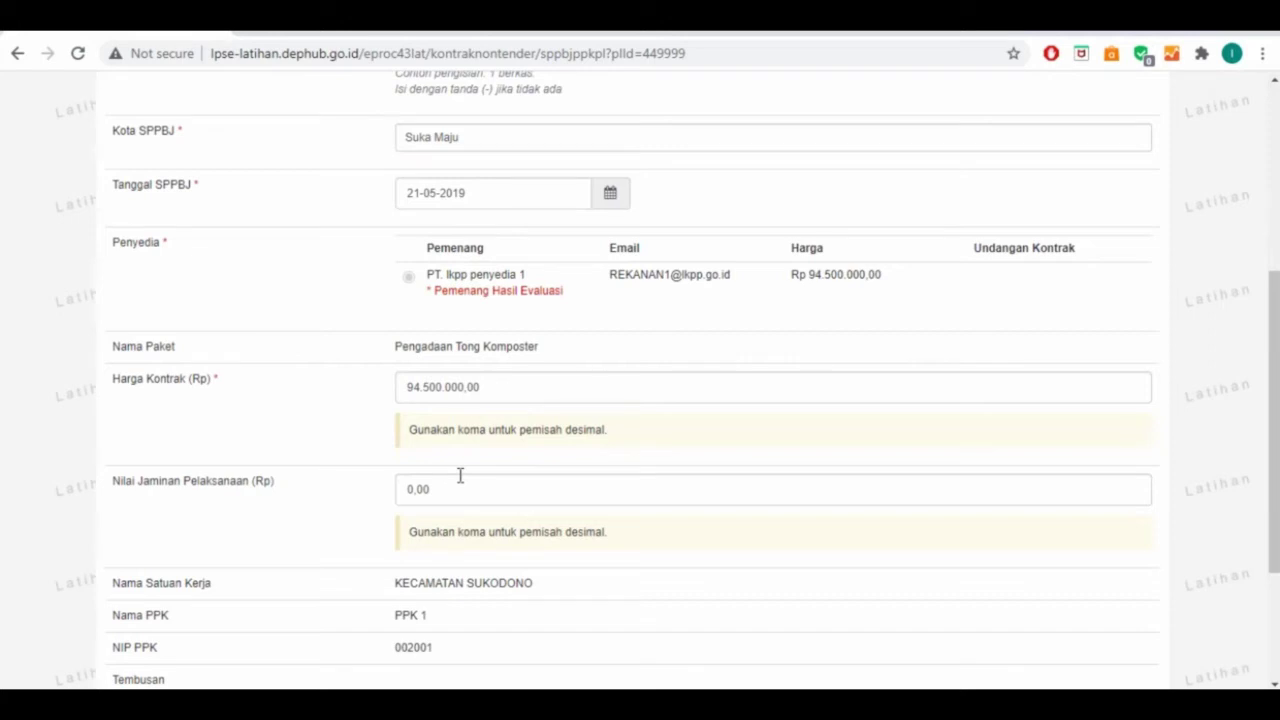
scroll(458, 480, "down", 3)
Add a blank Tembusan row, then search the PDF for 'SPPBJ' to reach page 30's Tembusan list
left_click(455, 490)
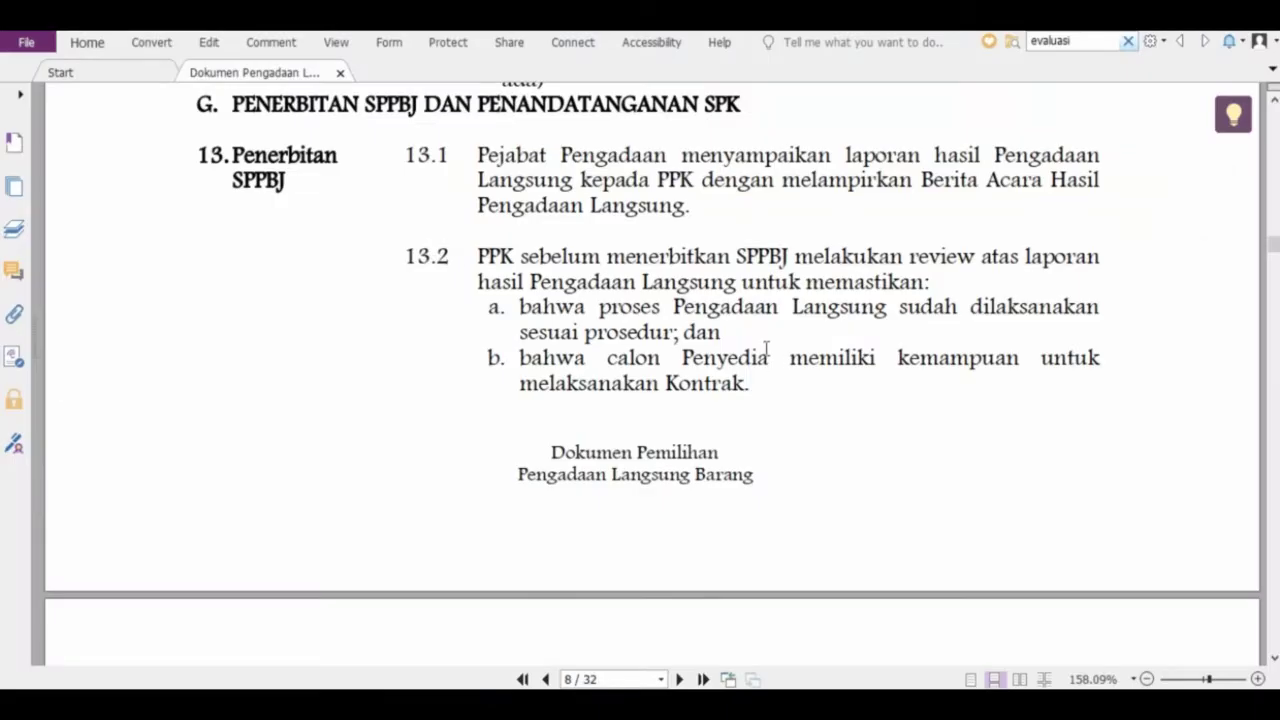
key("ctrl+f")
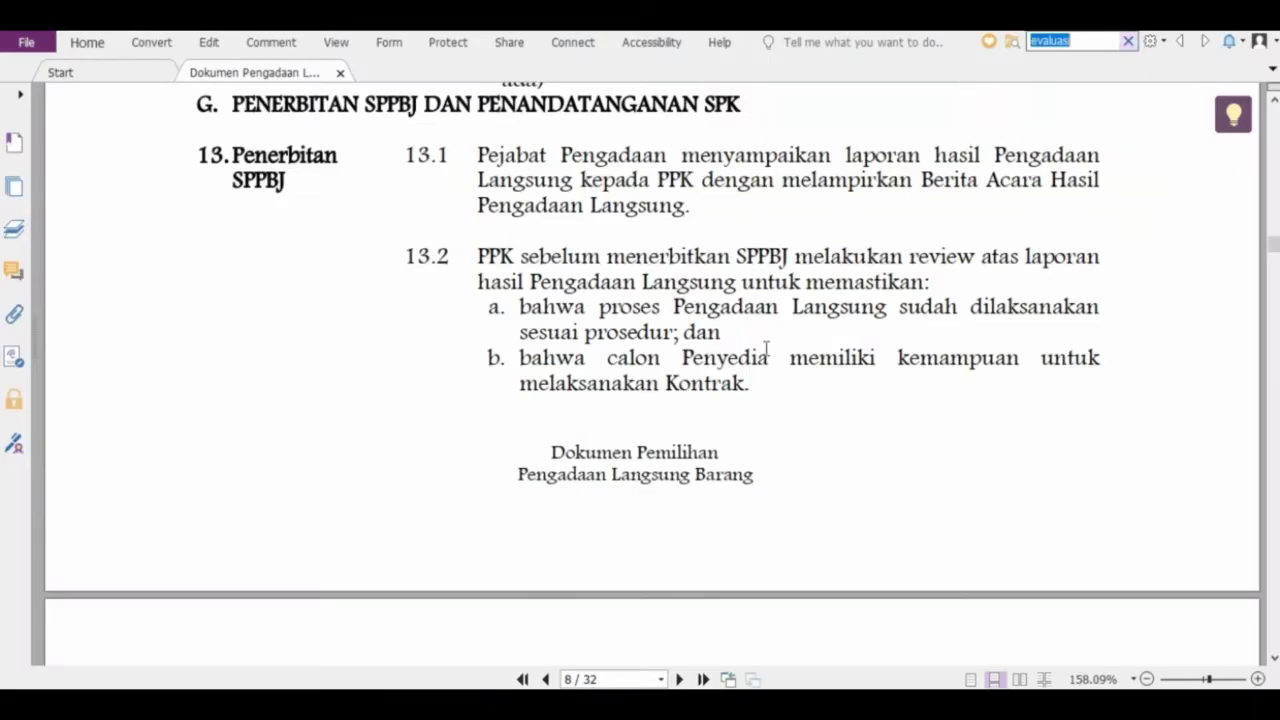
type("SPPBJ")
key("Return")
key("Return")
key("Return")
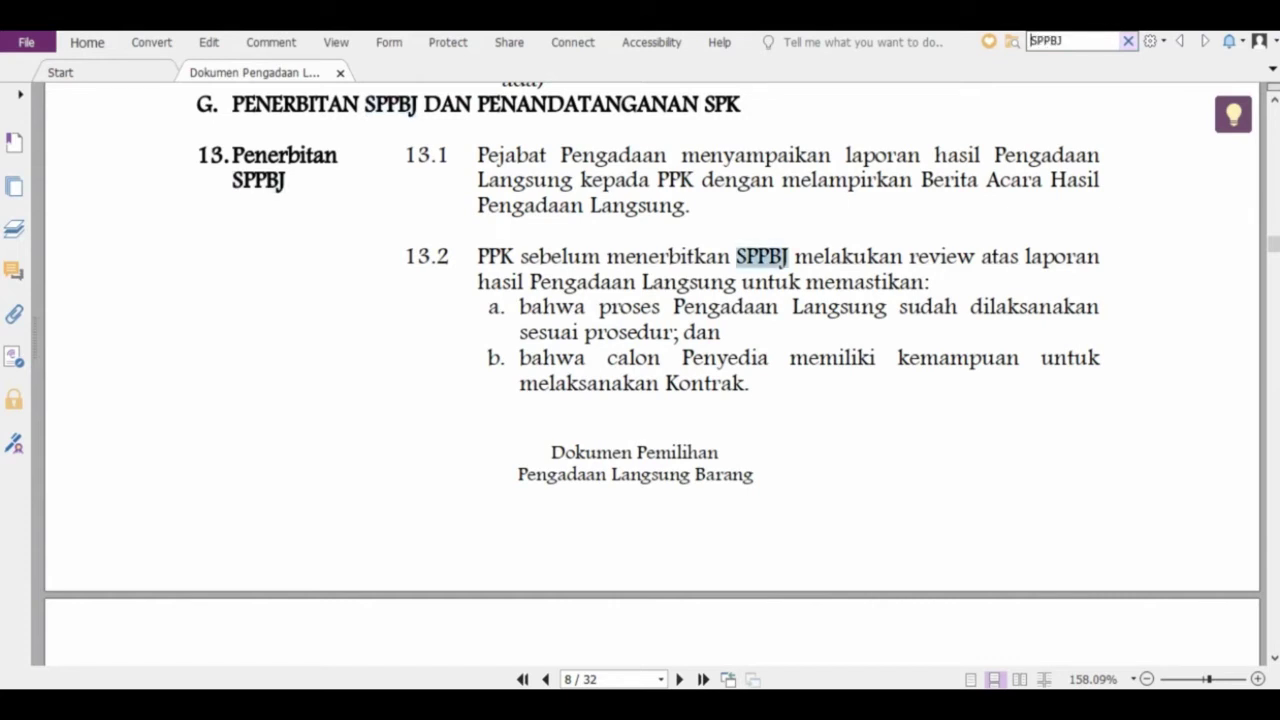
key("Return")
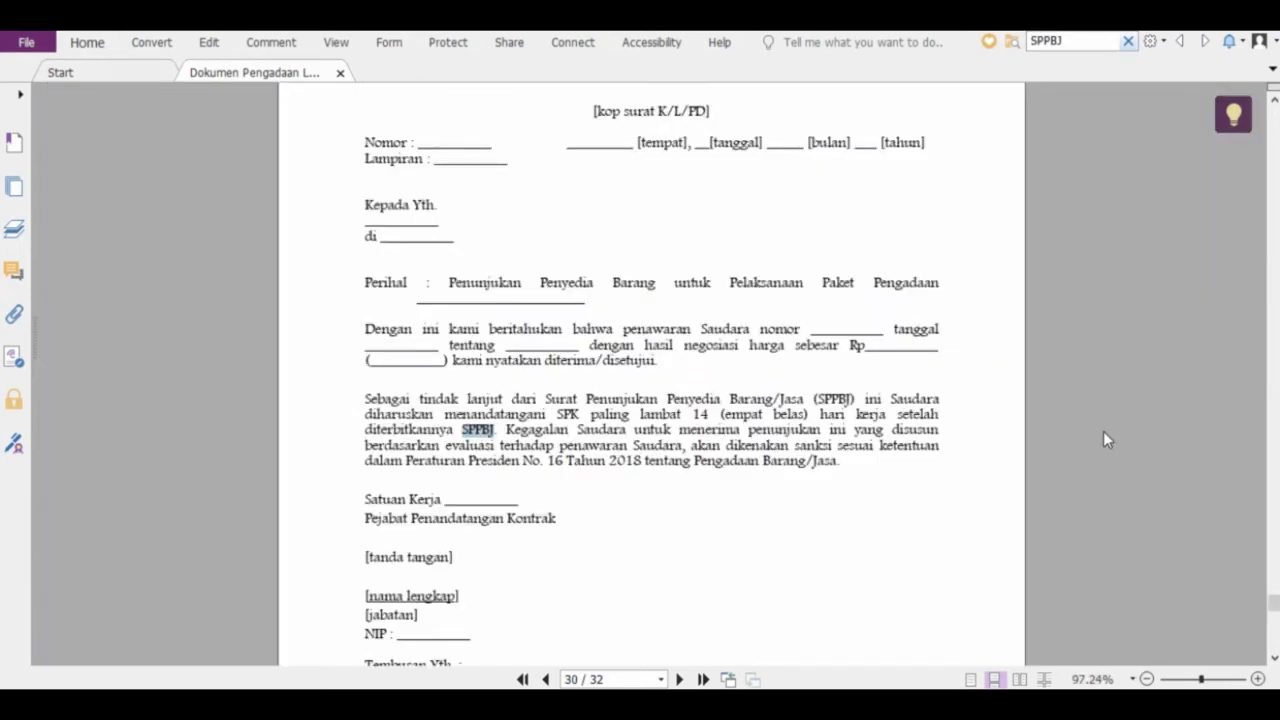
scroll(853, 476, "down", 1)
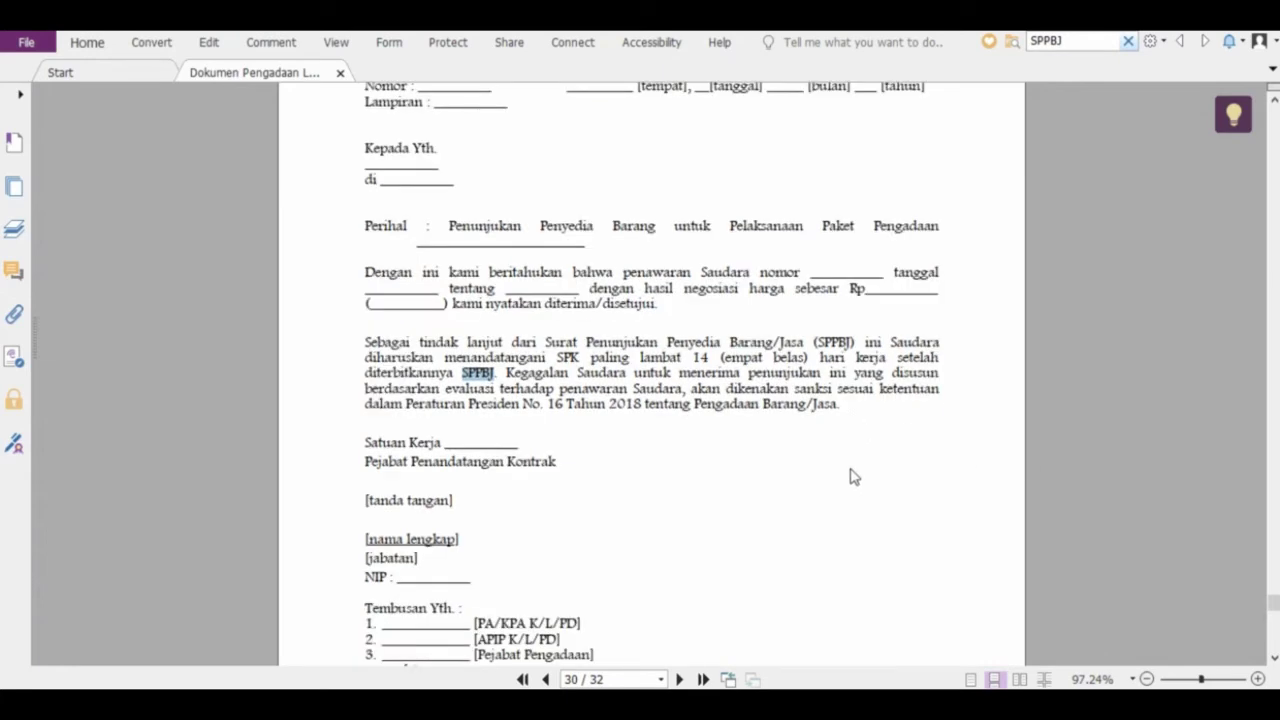
scroll(853, 476, "up", 2)
scroll(853, 476, "down", 5)
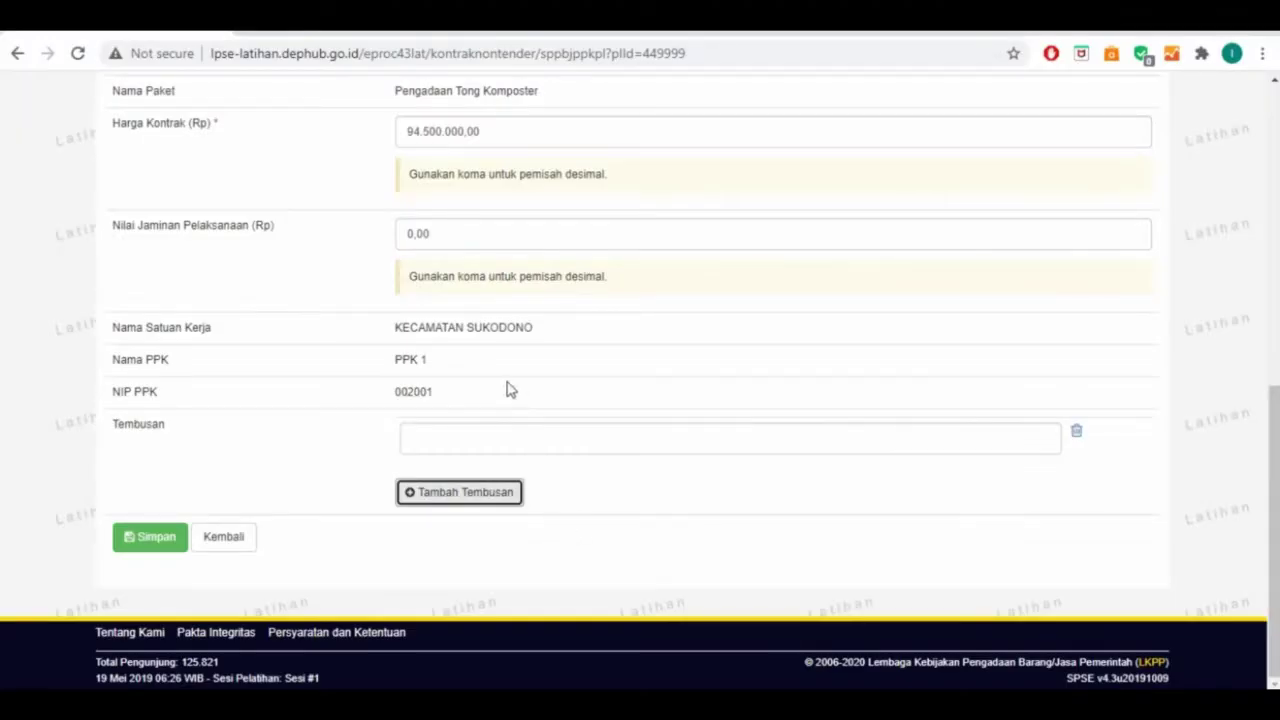
Enter Tembusan recipients Pengguna Anggaran, APIP and Pejabat Pengadaan, each 'Kecamatan Sukodono'
left_click(481, 437)
type("Pen")
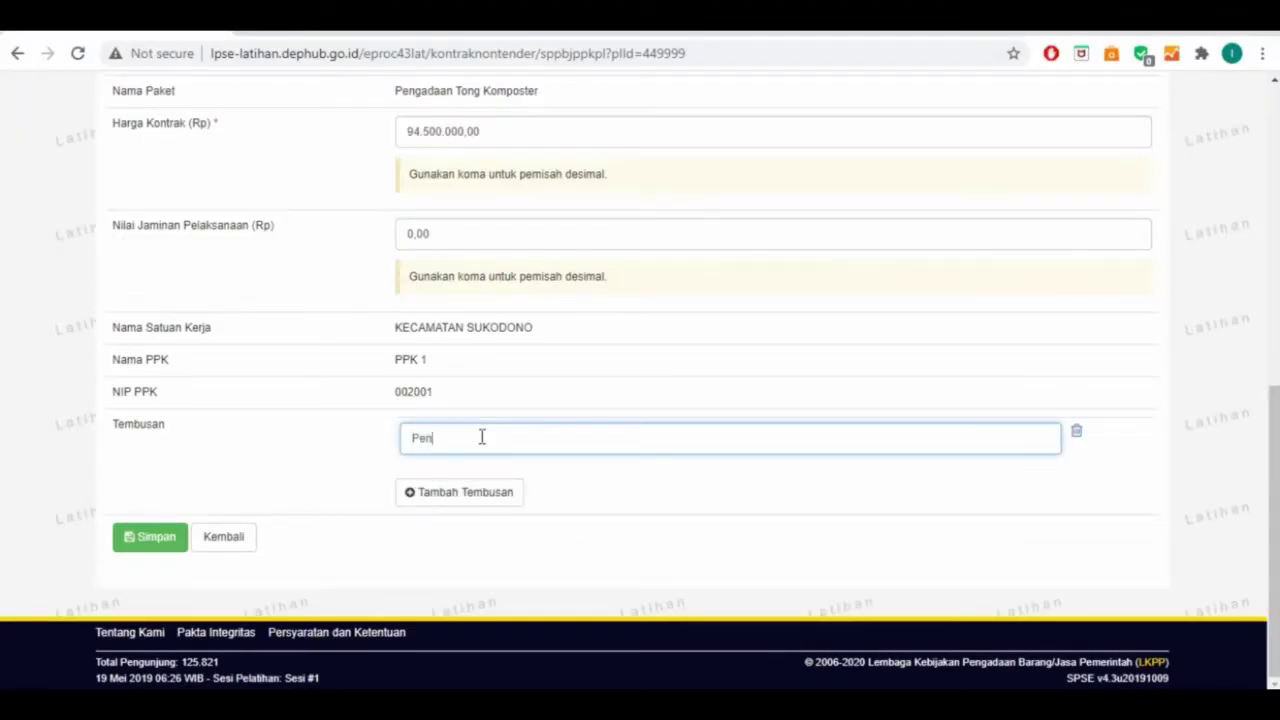
type("gguna Anggaran Kecamatan Sukodono")
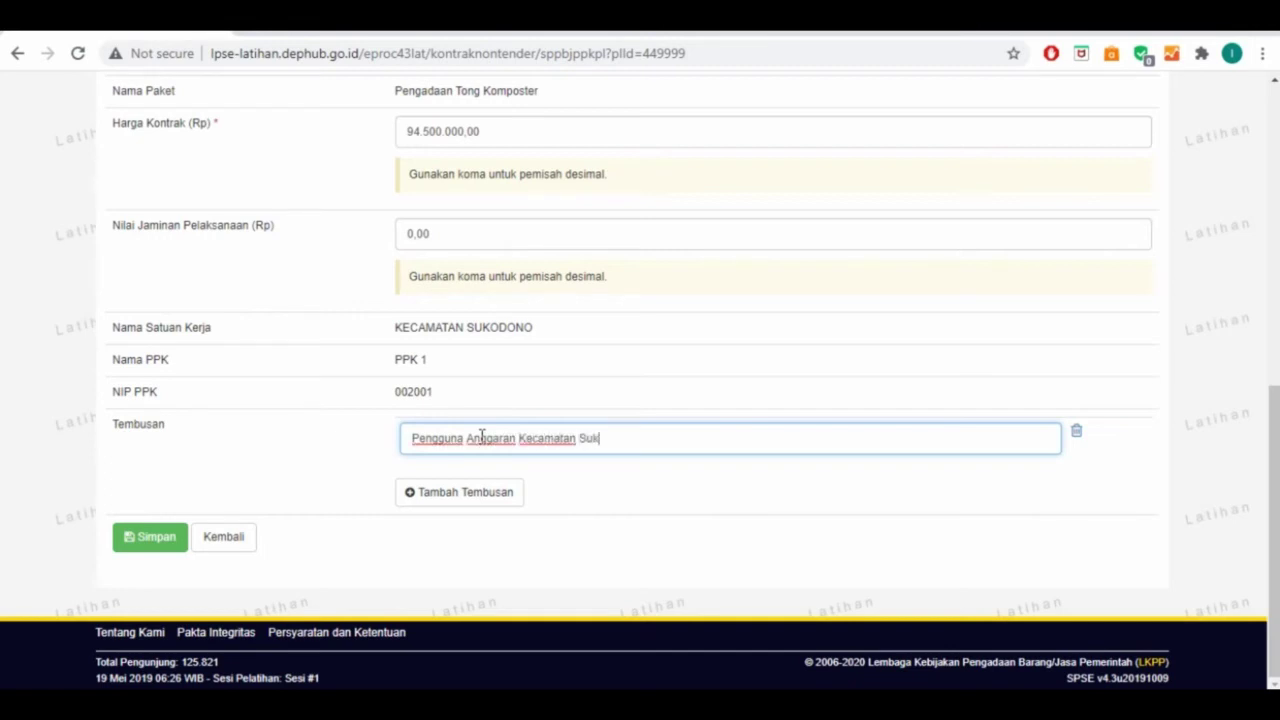
left_click(466, 494)
left_click(451, 451)
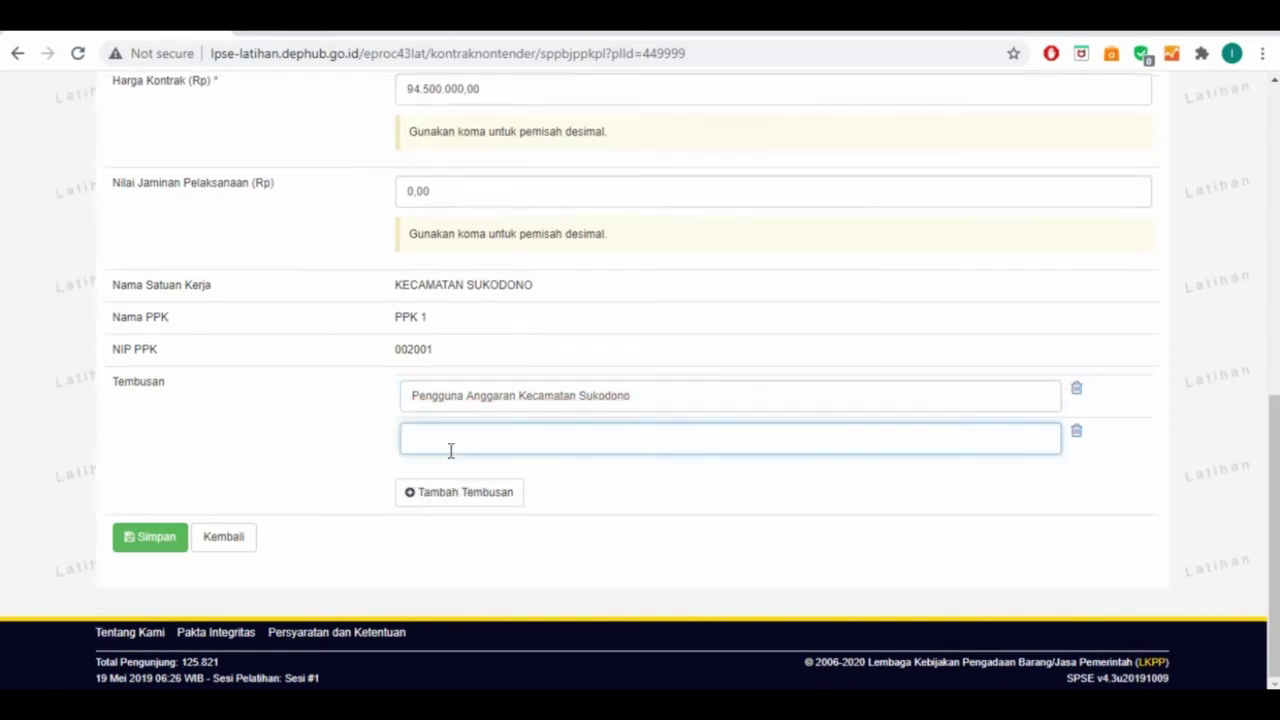
type("APIP Kecamatan Sukodono")
left_click(452, 491)
left_click(437, 446)
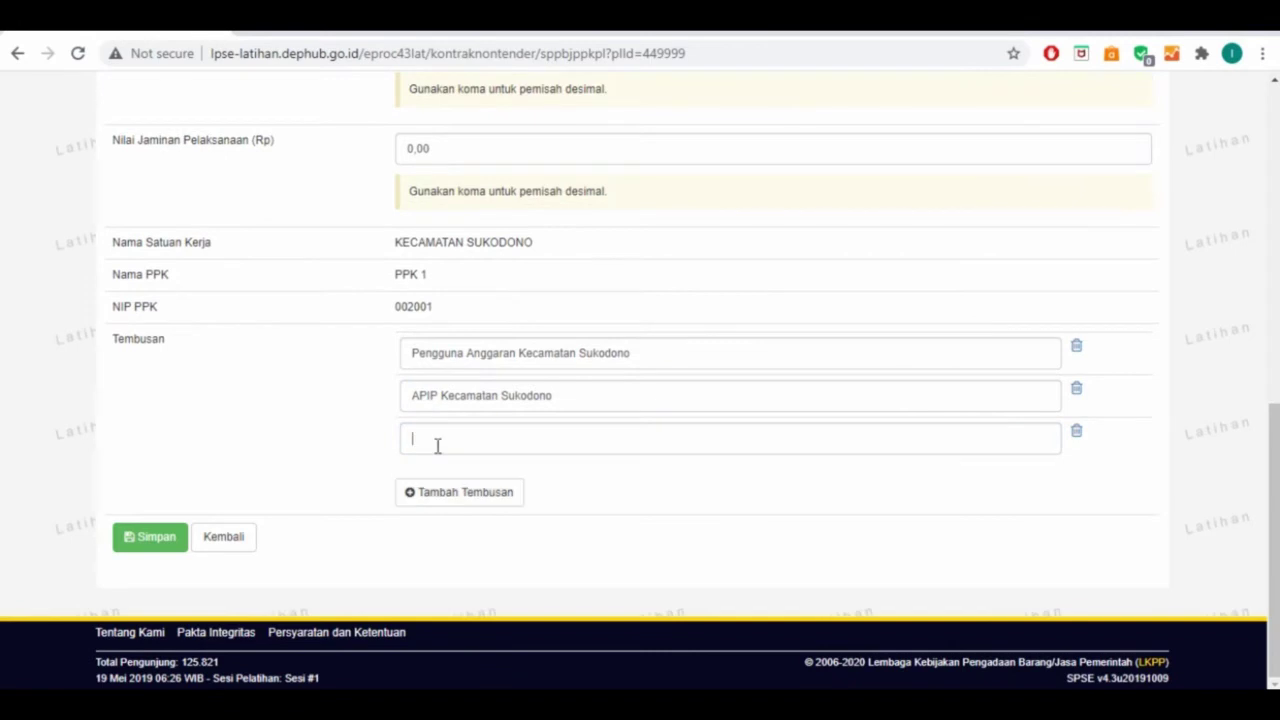
type("Pejabat Peng")
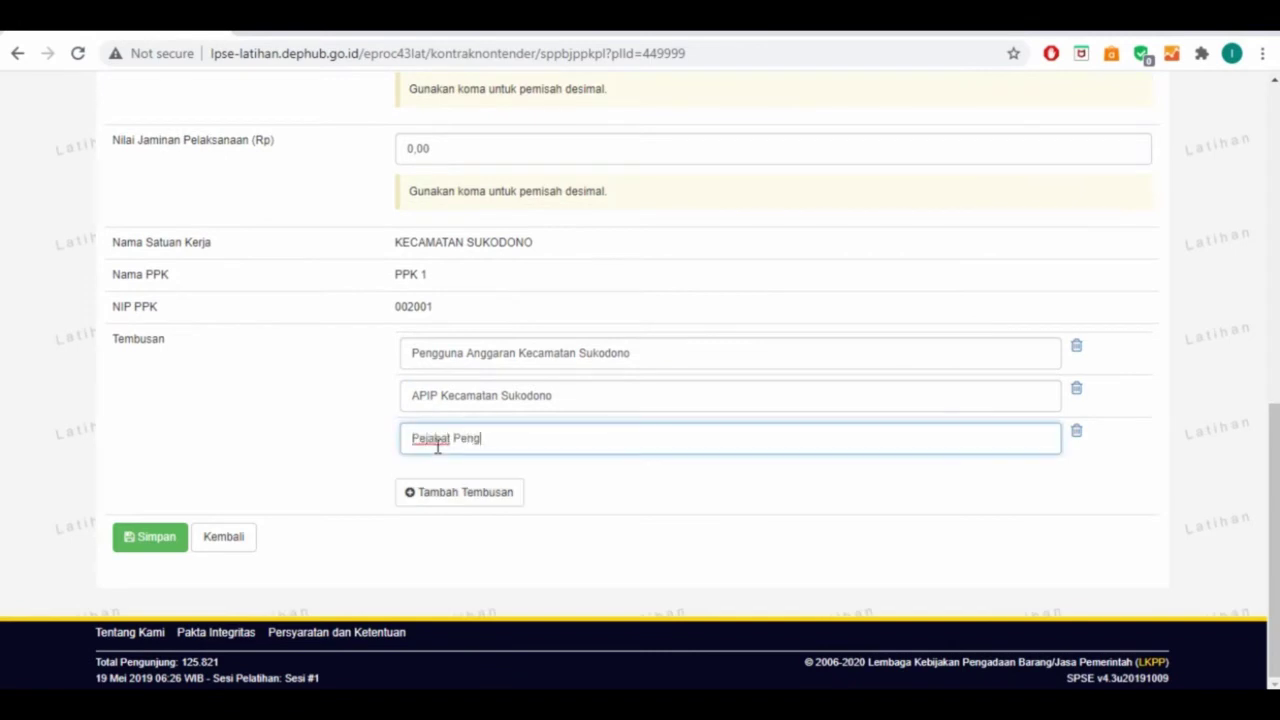
type("adaan Kecamatan Suk")
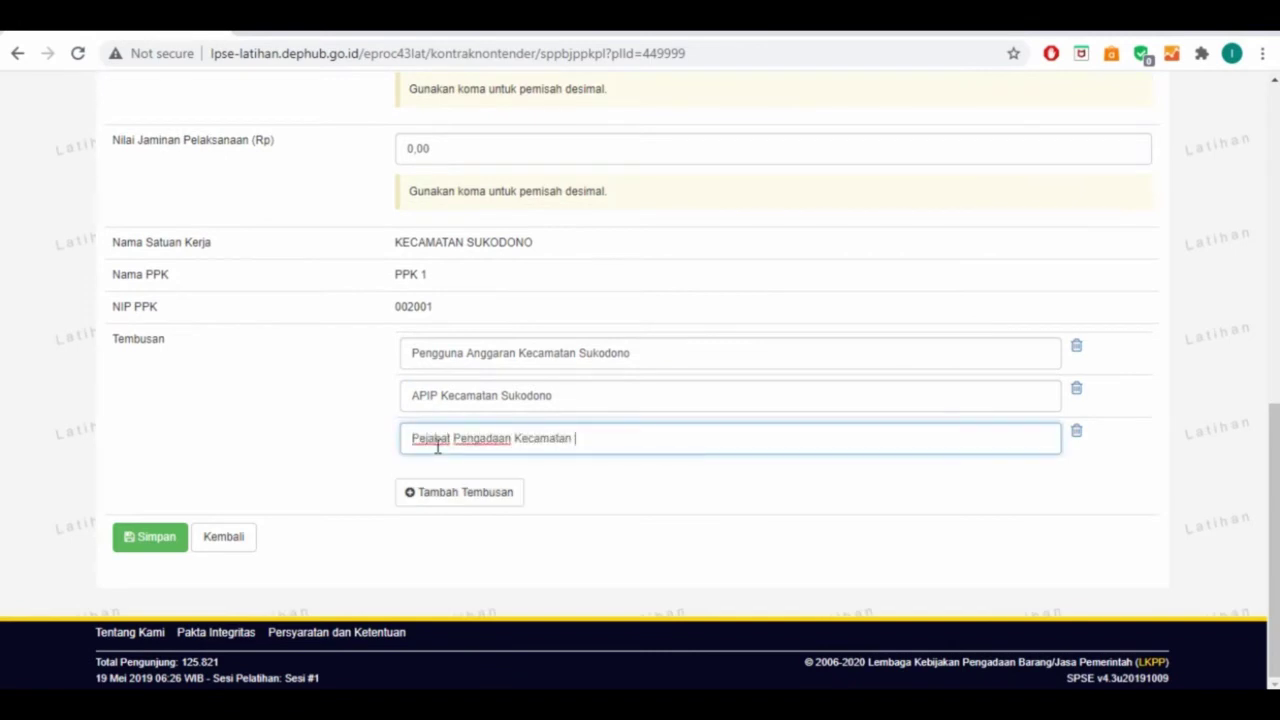
type("odono")
Save the completed SPPBJ form with its three Tembusan recipients
left_click(151, 546)
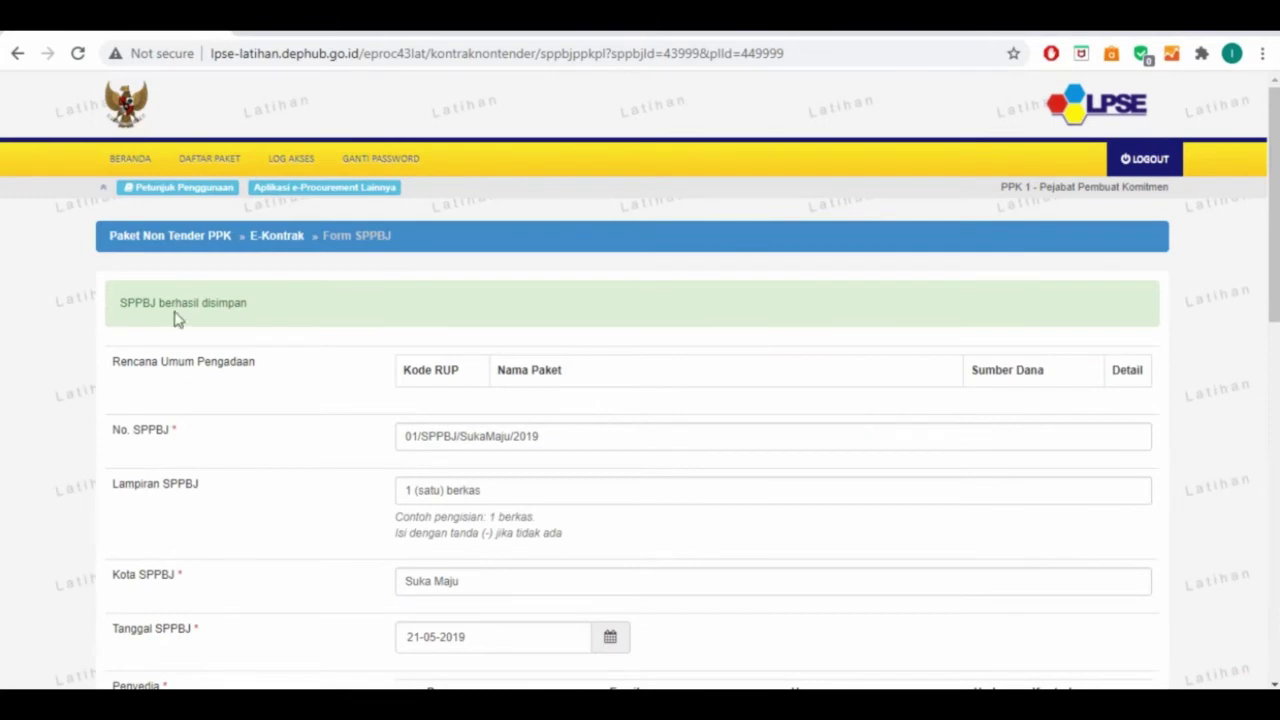
scroll(240, 330, "down", 6)
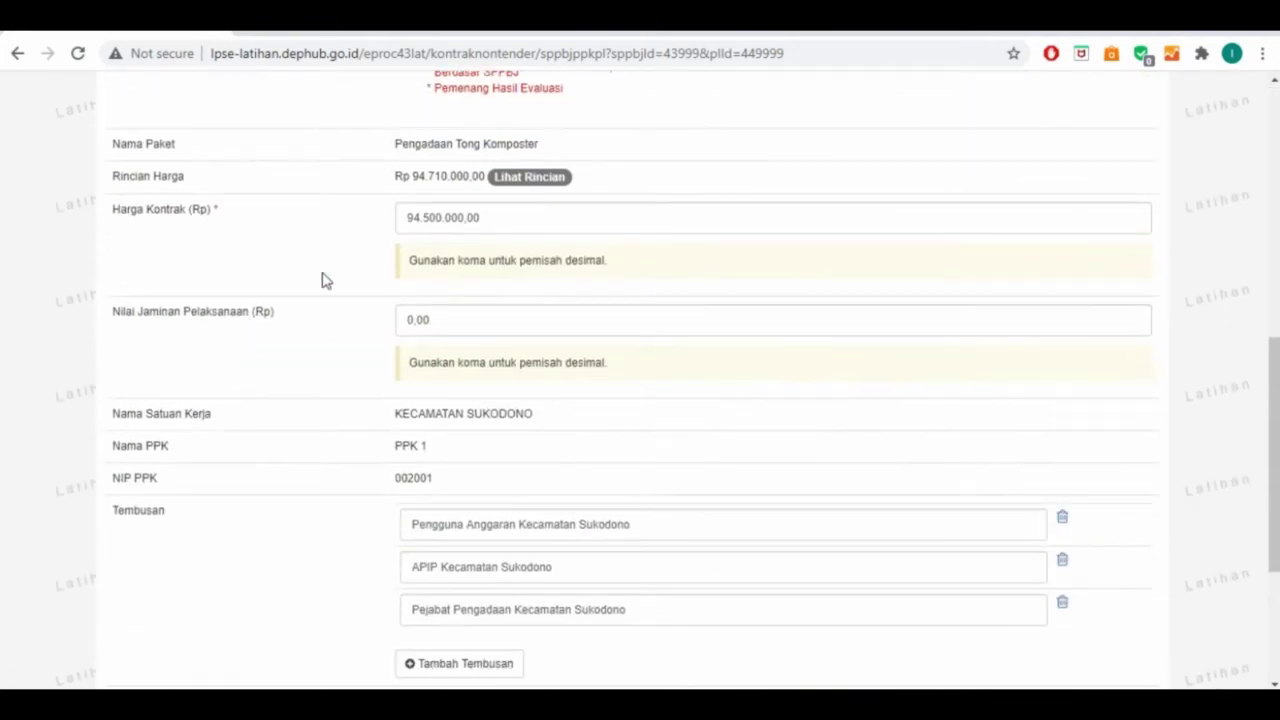
scroll(375, 300, "down", 3)
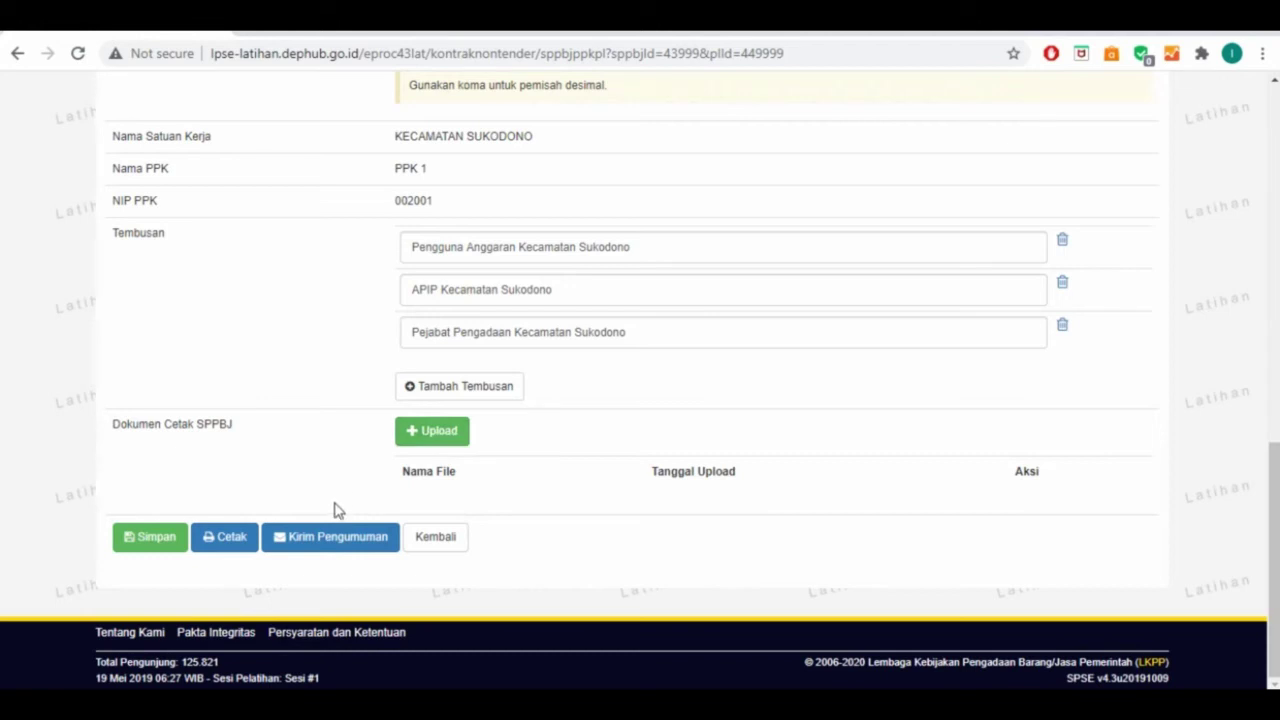
Send the SPPBJ announcement e-mail
left_click(327, 538)
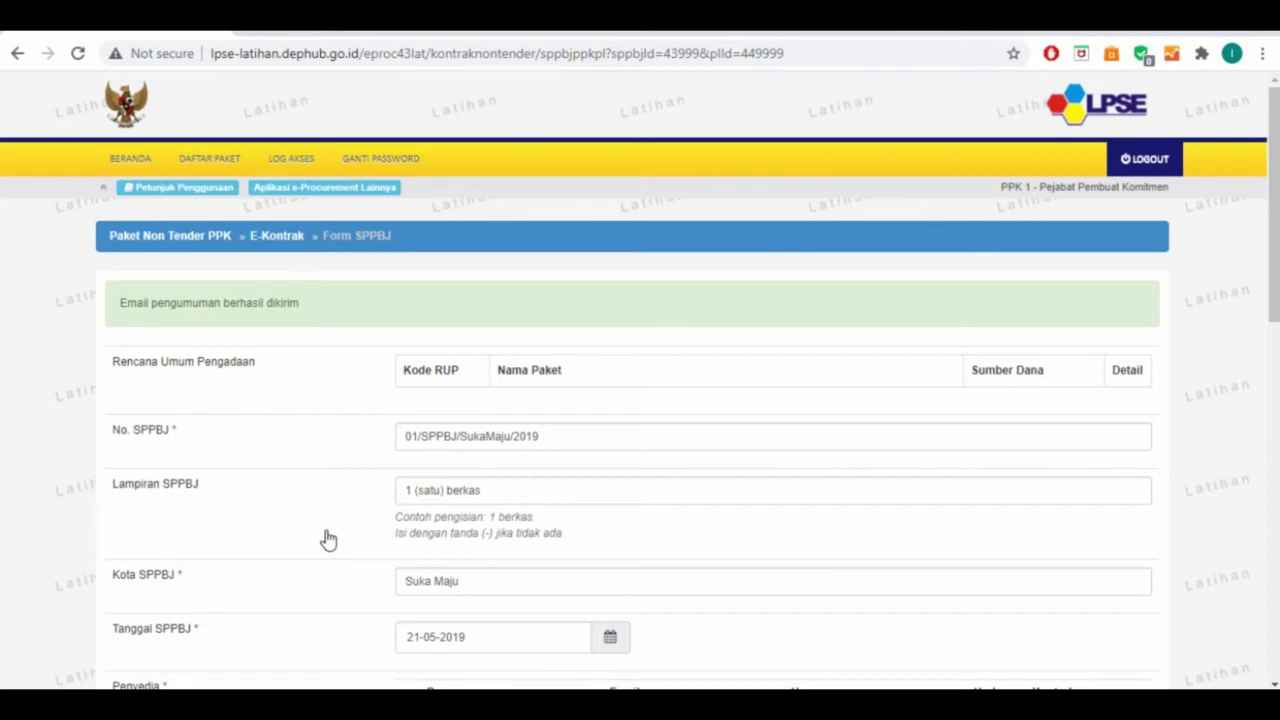
scroll(313, 530, "down", 9)
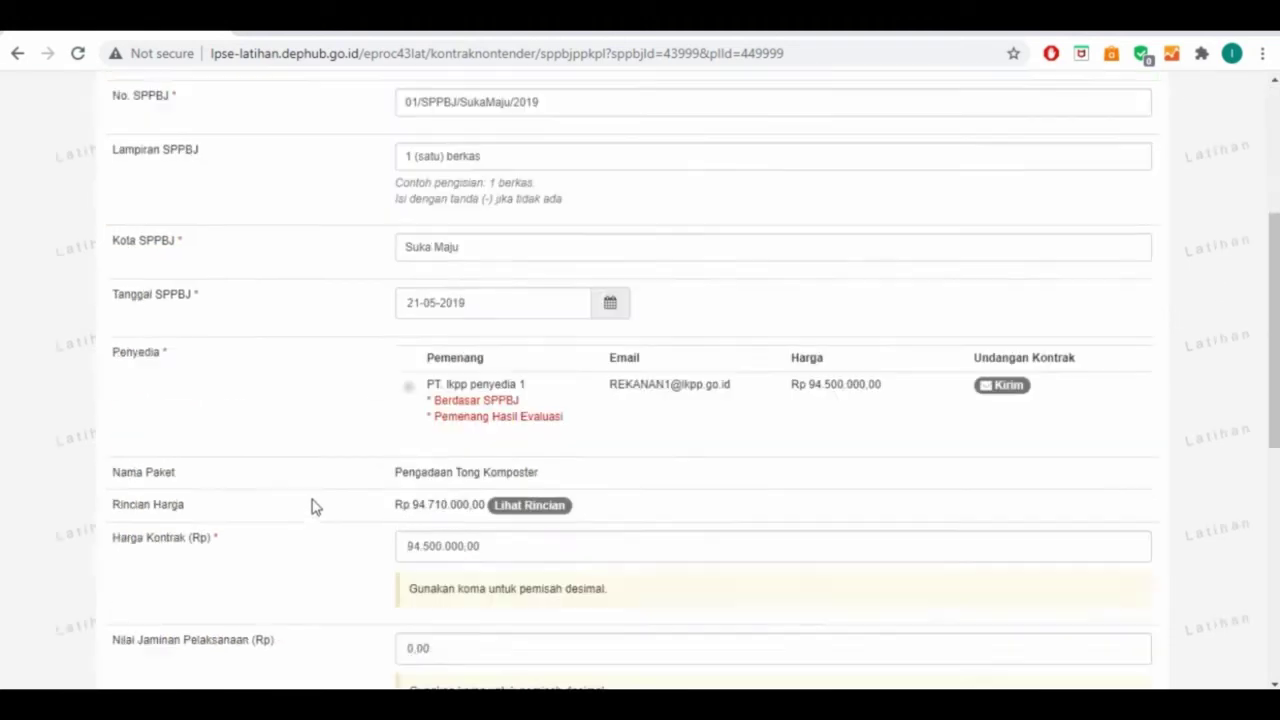
scroll(313, 507, "down", 1)
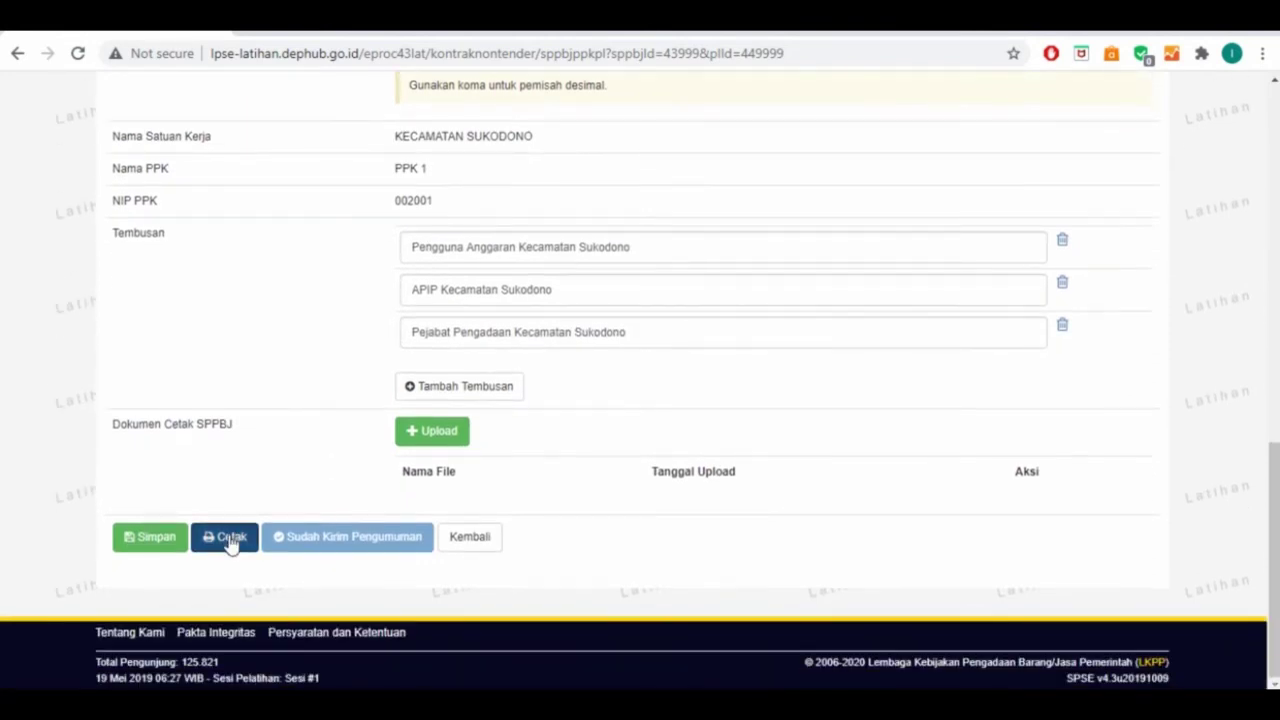
Generate the Pengadaan Tong Komposter SPPBJ print preview and review its pages 1 and 2
left_click(229, 538)
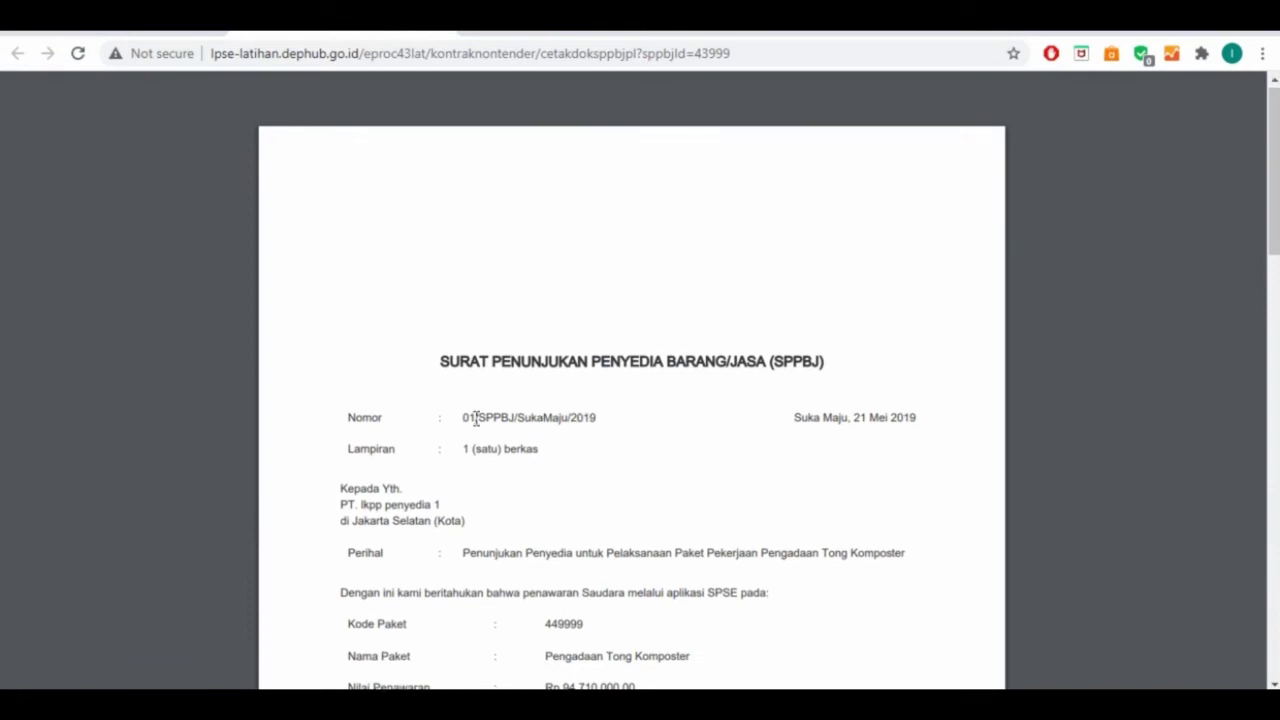
scroll(478, 425, "down", 5)
scroll(478, 425, "up", 1)
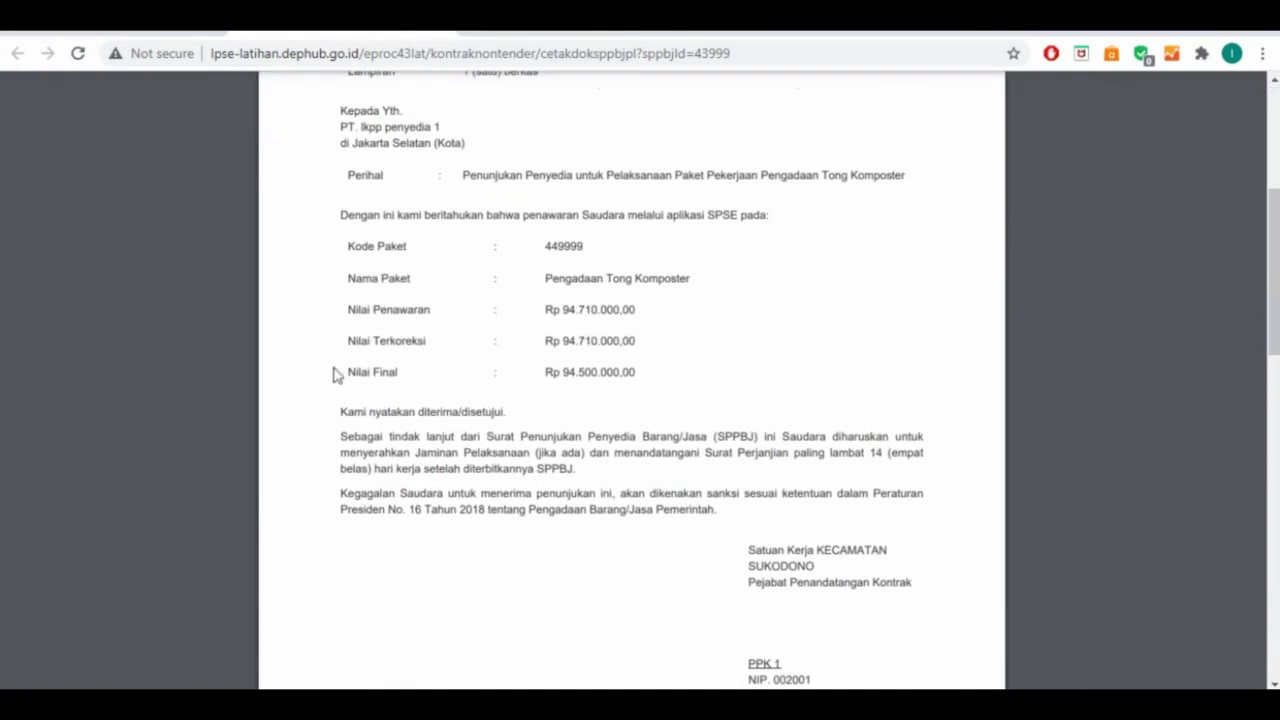
scroll(617, 346, "down", 3)
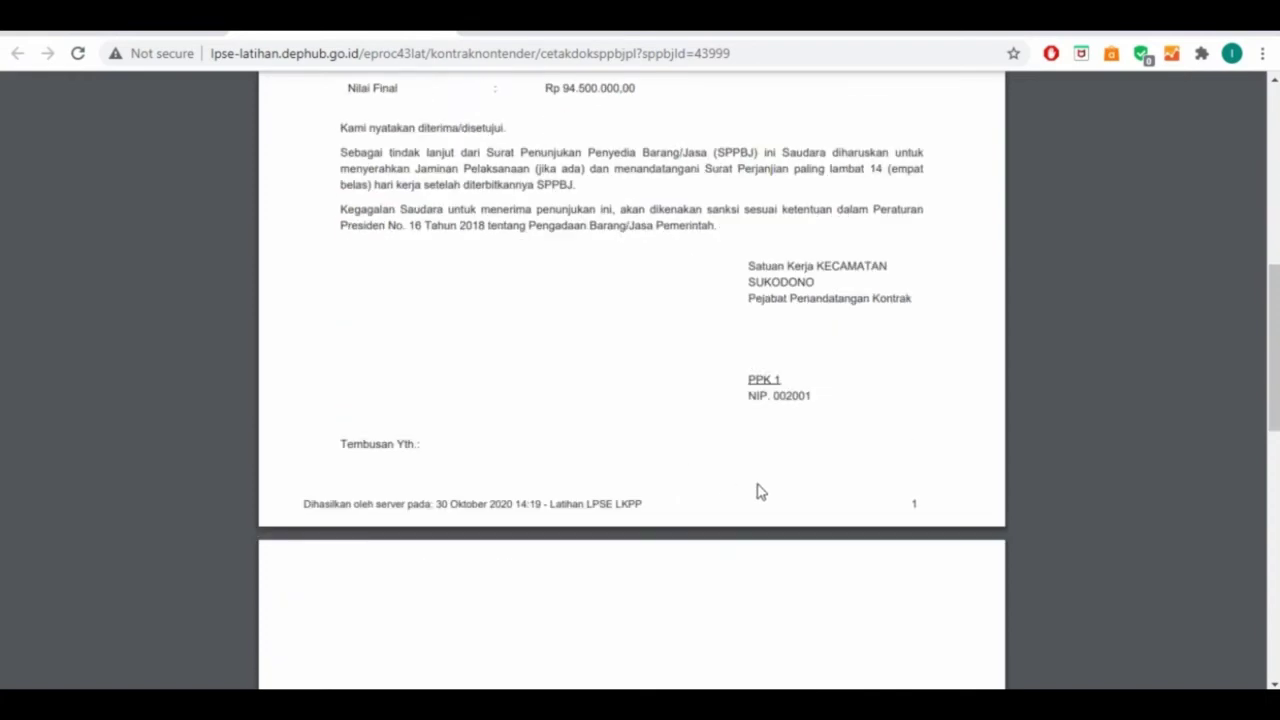
scroll(606, 406, "down", 9)
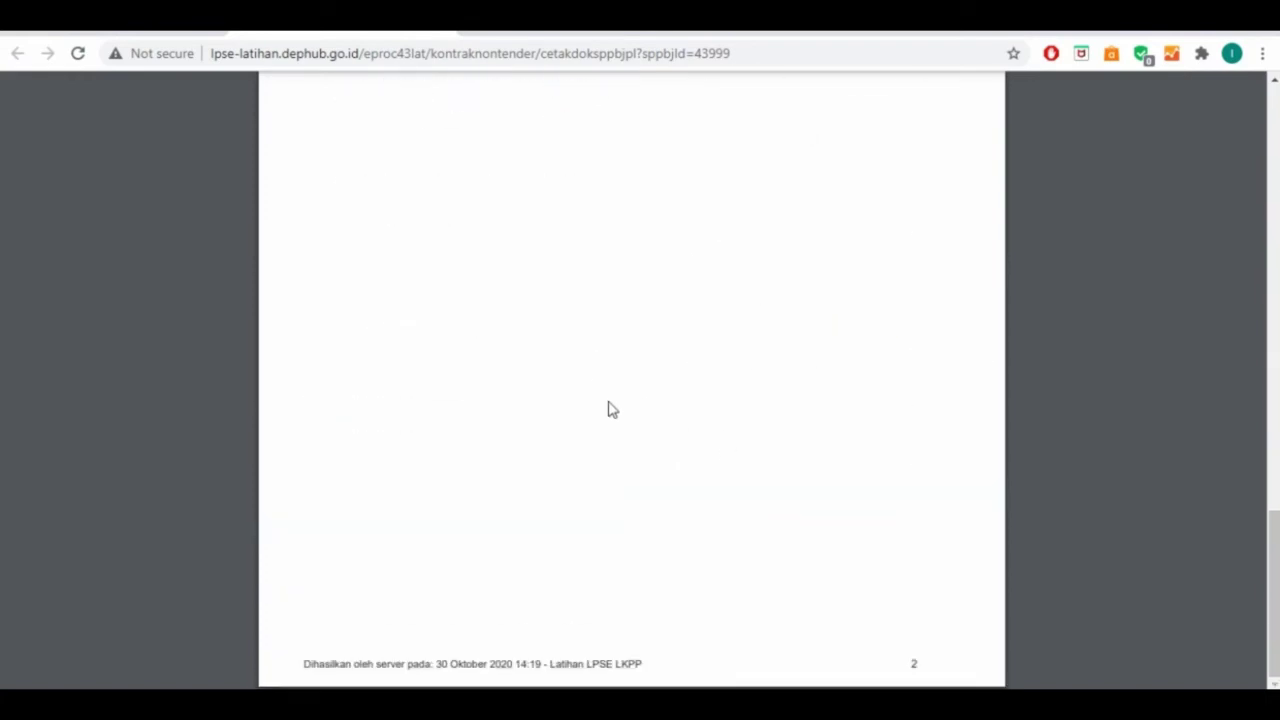
scroll(612, 410, "up", 20)
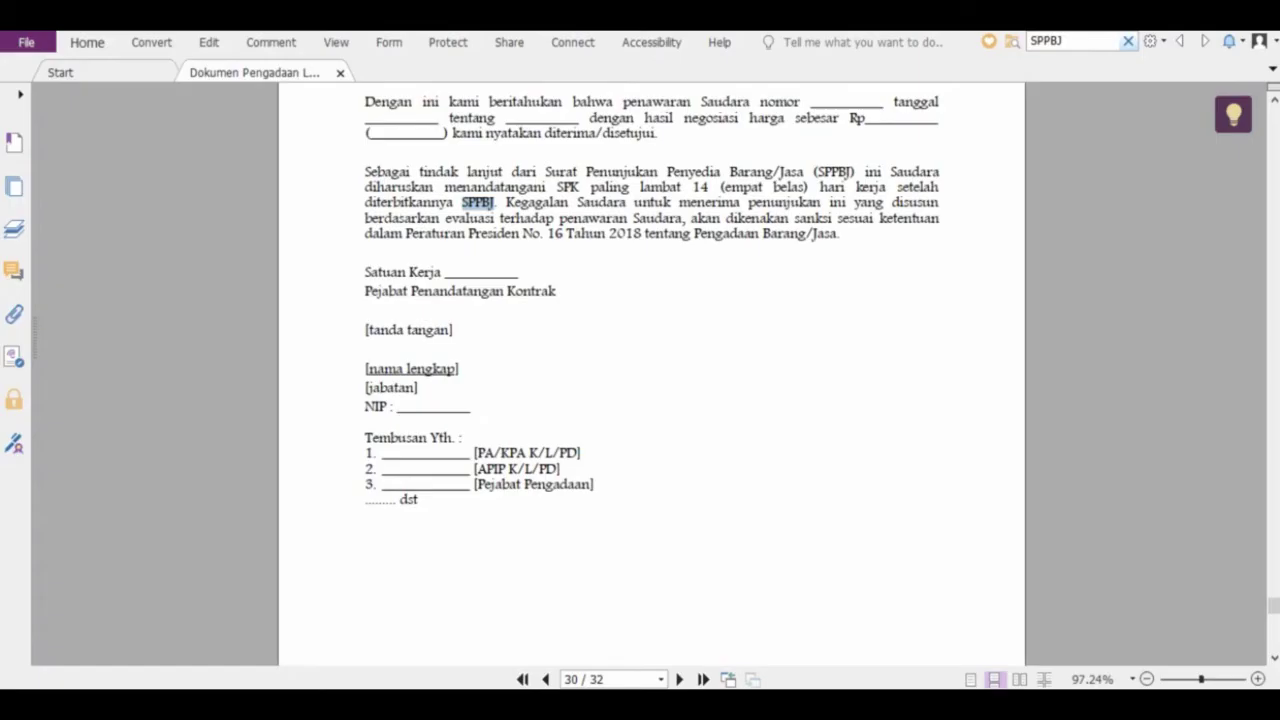
Select the '[kop surat K/L/PD]' placeholder on template page 30, then return to the SPPBJ form in Chrome
scroll(716, 465, "up", 3)
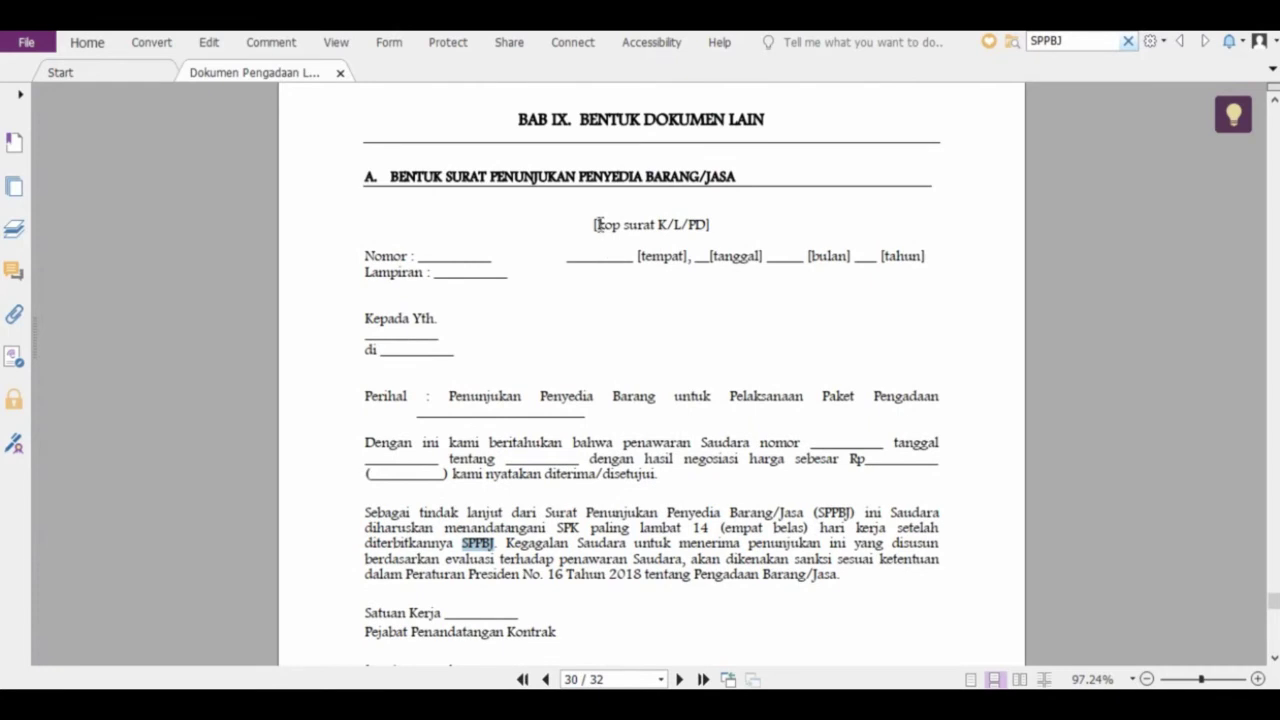
left_click_drag(595, 224, 741, 215)
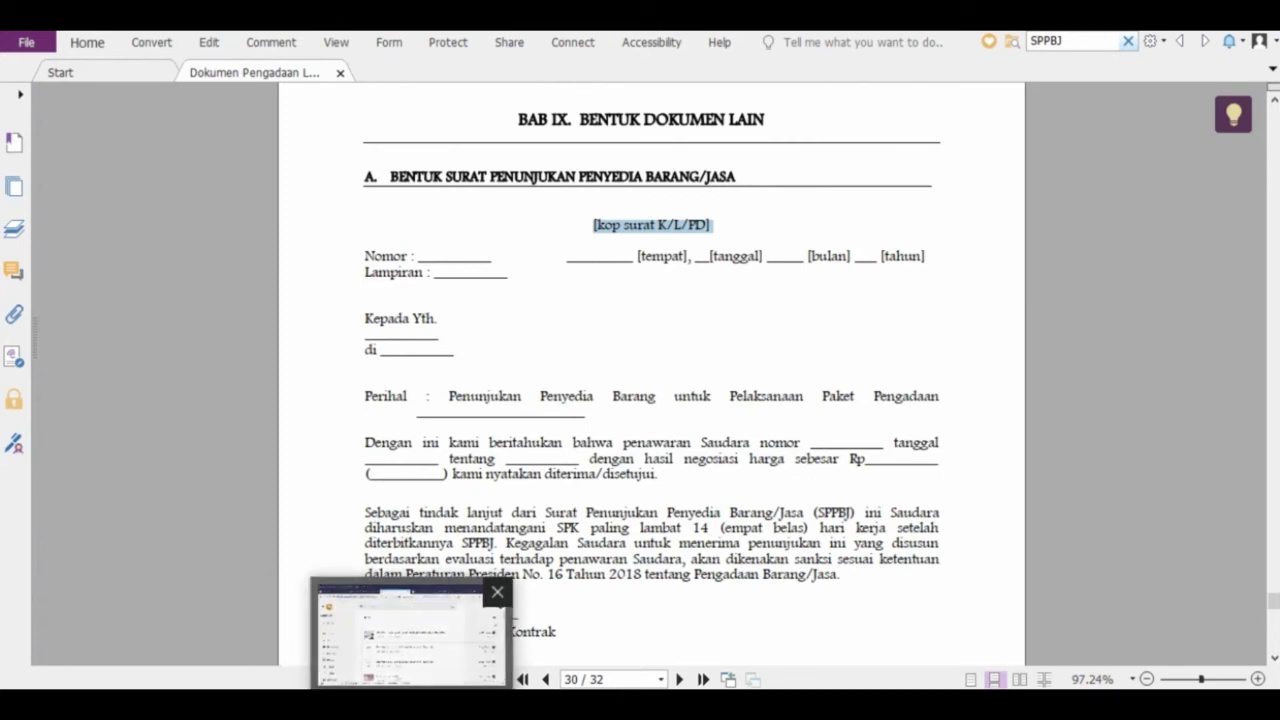
left_click(940, 704)
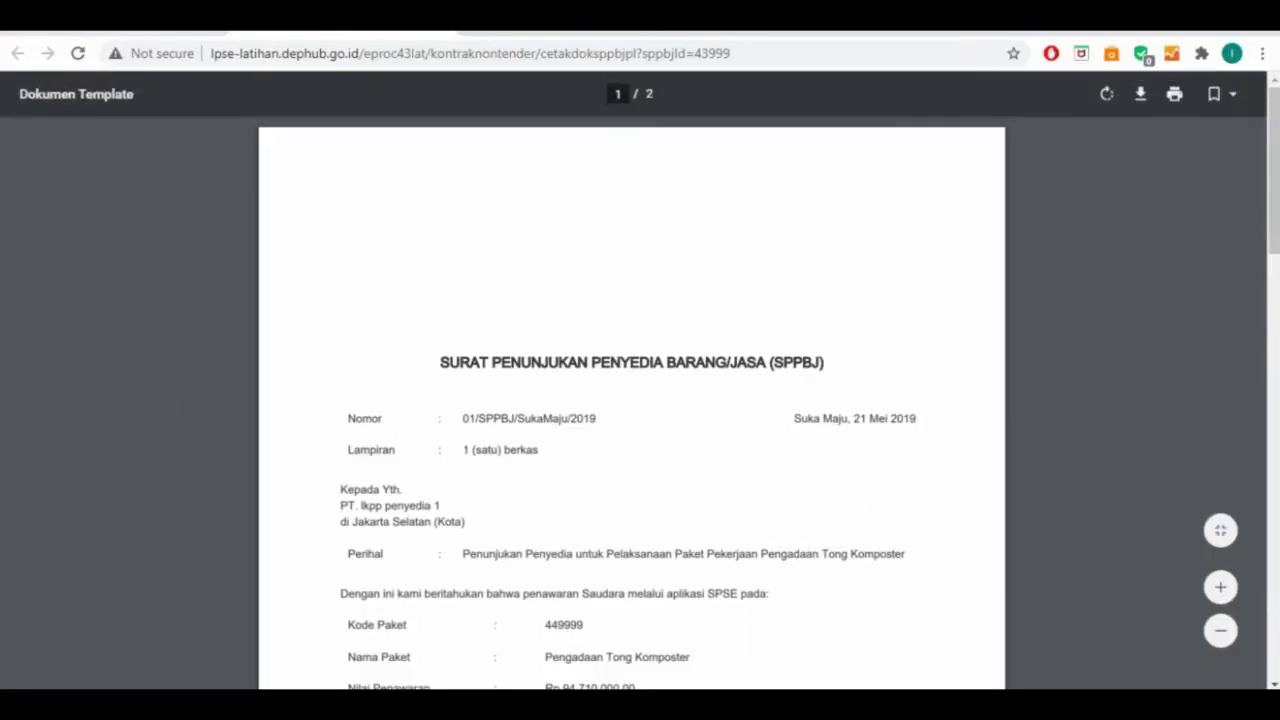
left_click(130, 19)
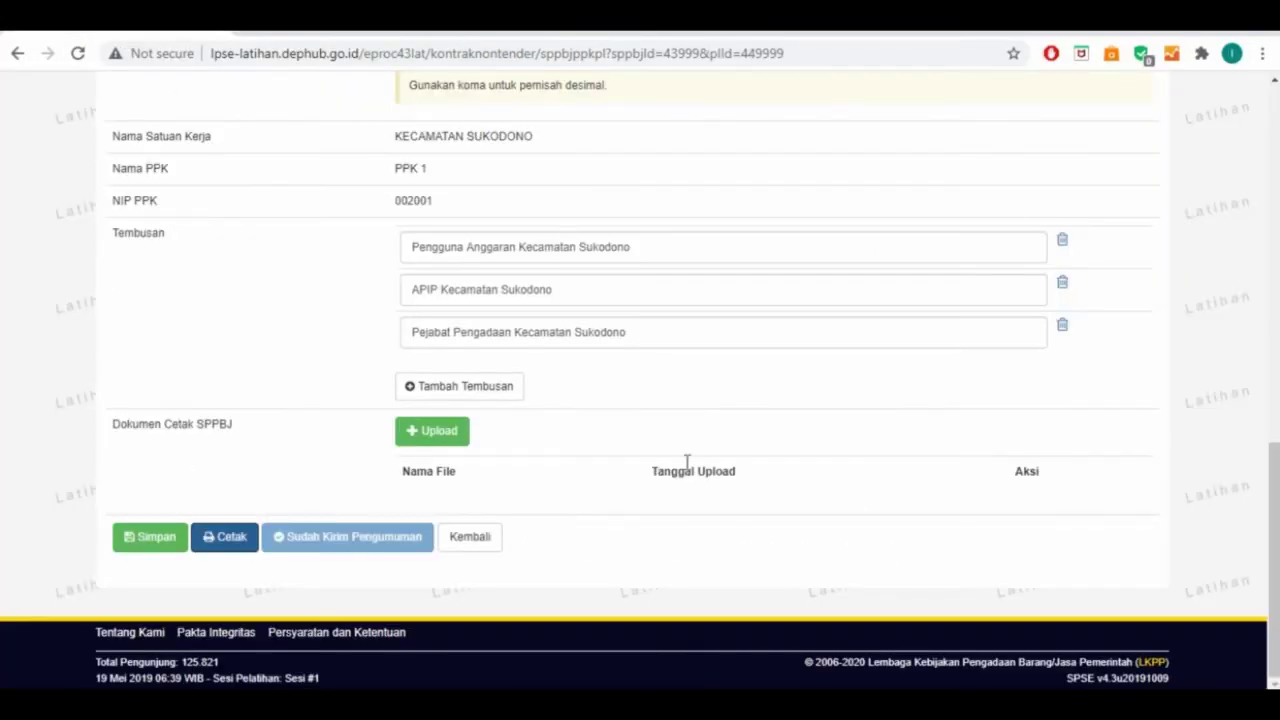
Save SPPBJ 01/SPPBJ/SukaMaju/2019 and return to the SPPBJ Non Tender PPK list
scroll(720, 465, "up", 3)
scroll(725, 463, "down", 3)
left_click(155, 539)
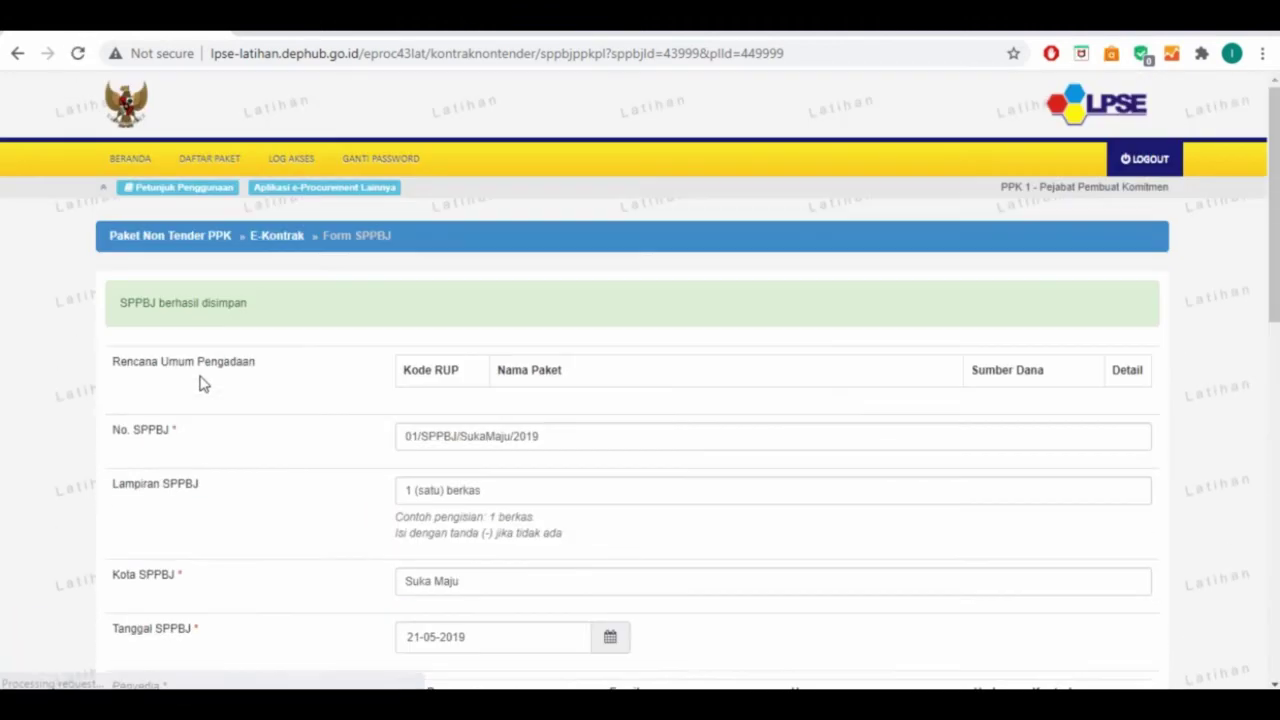
scroll(200, 381, "down", 15)
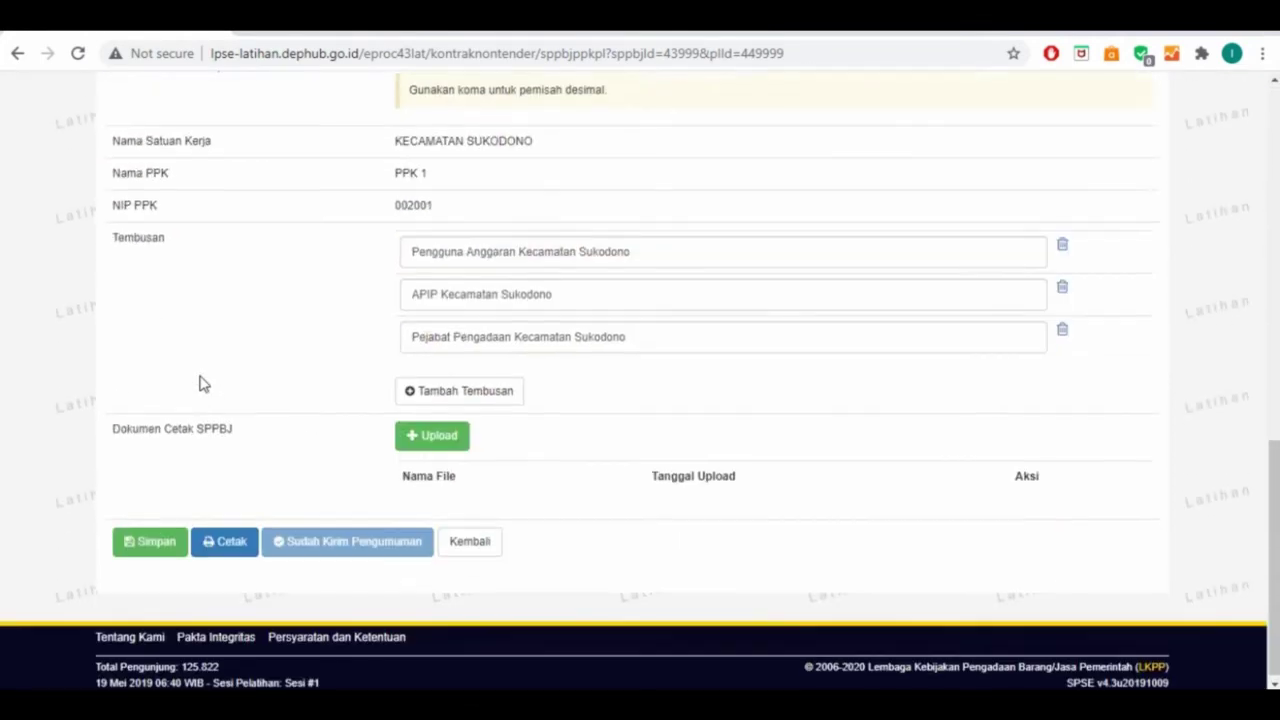
left_click(470, 540)
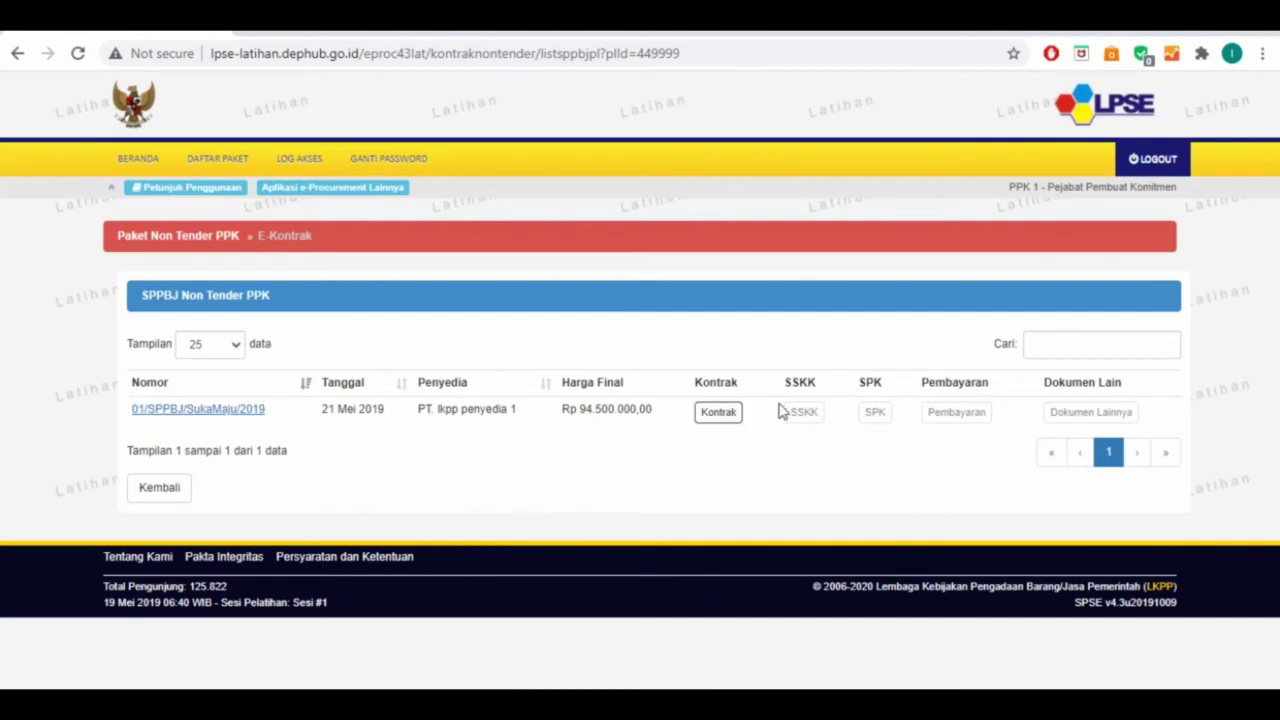
Open the contract form and enter contract number 01/SPK/Sukamaju/2019
left_click(722, 414)
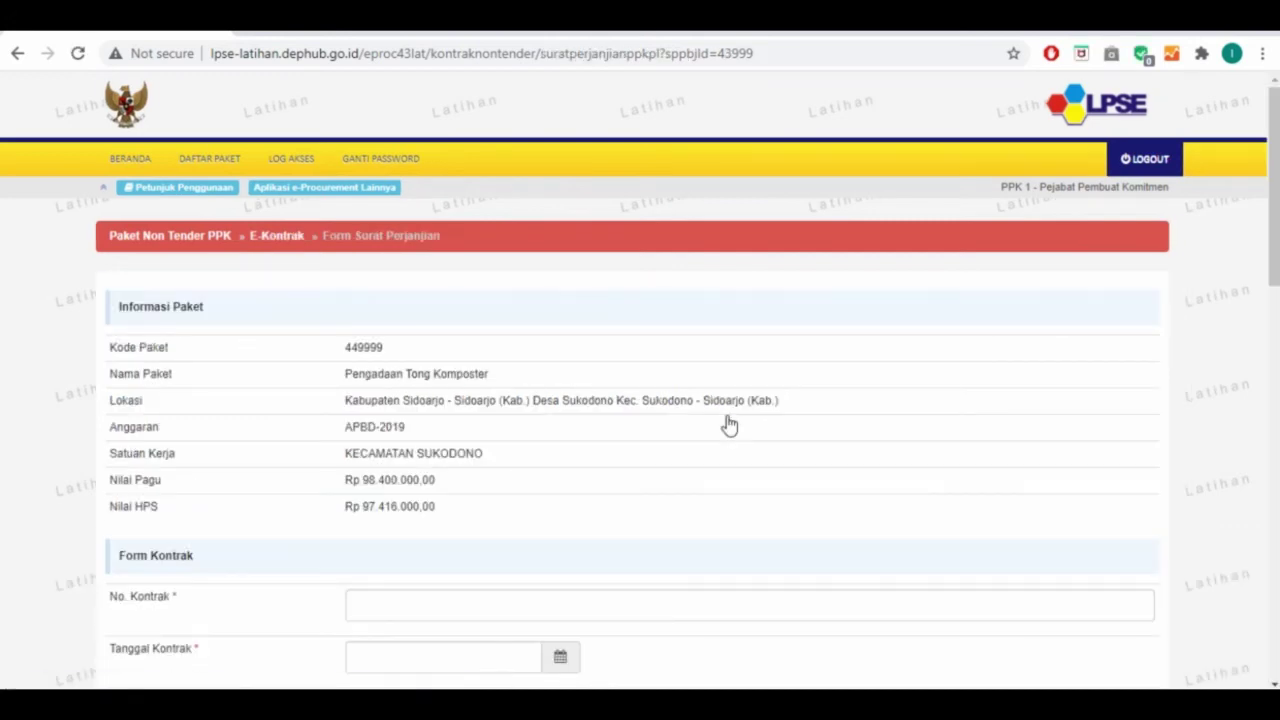
scroll(729, 425, "down", 2)
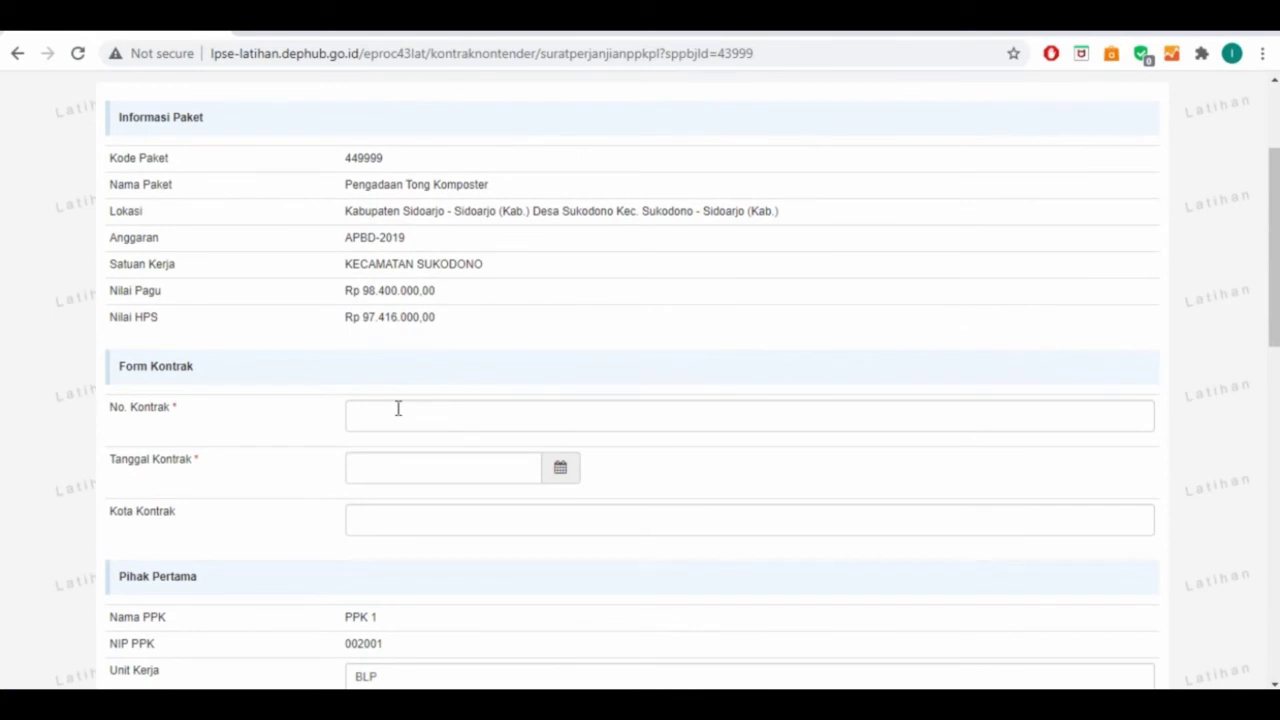
left_click(398, 408)
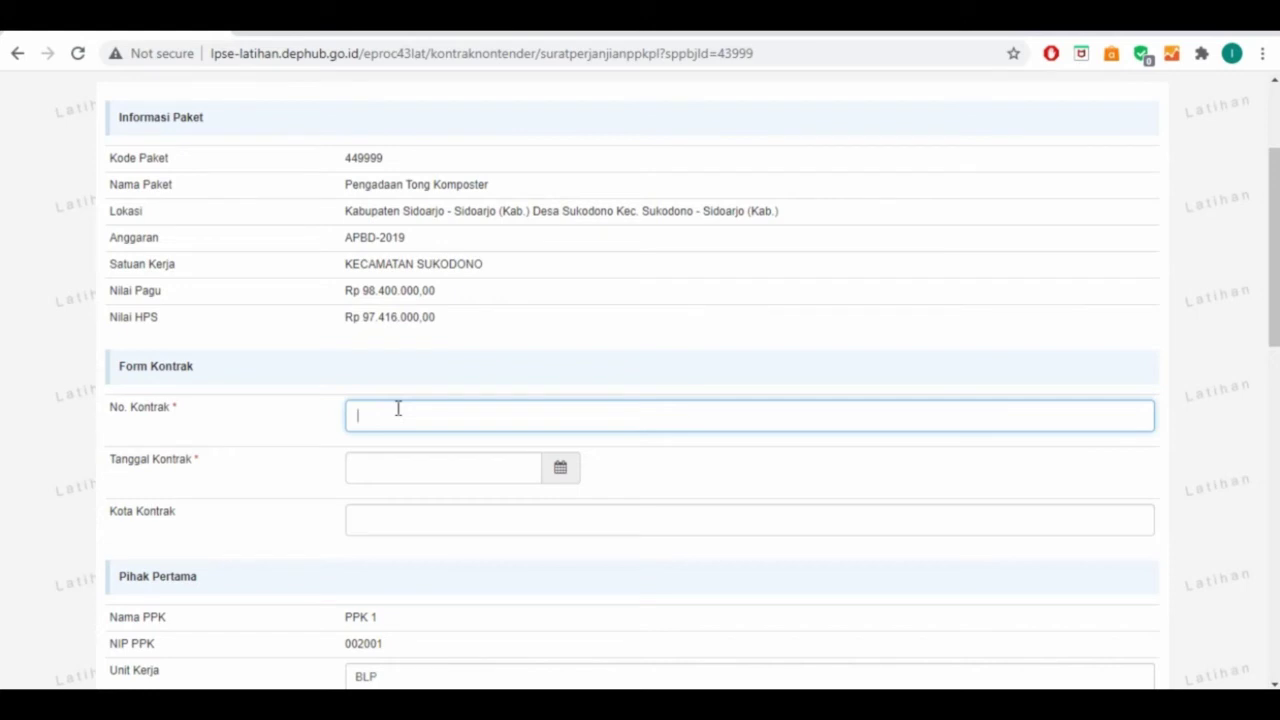
type("01/SPK/Sukamaju/2019")
Set the contract date to 24 May 2019 and the contract city to Suka Maju
left_click(384, 466)
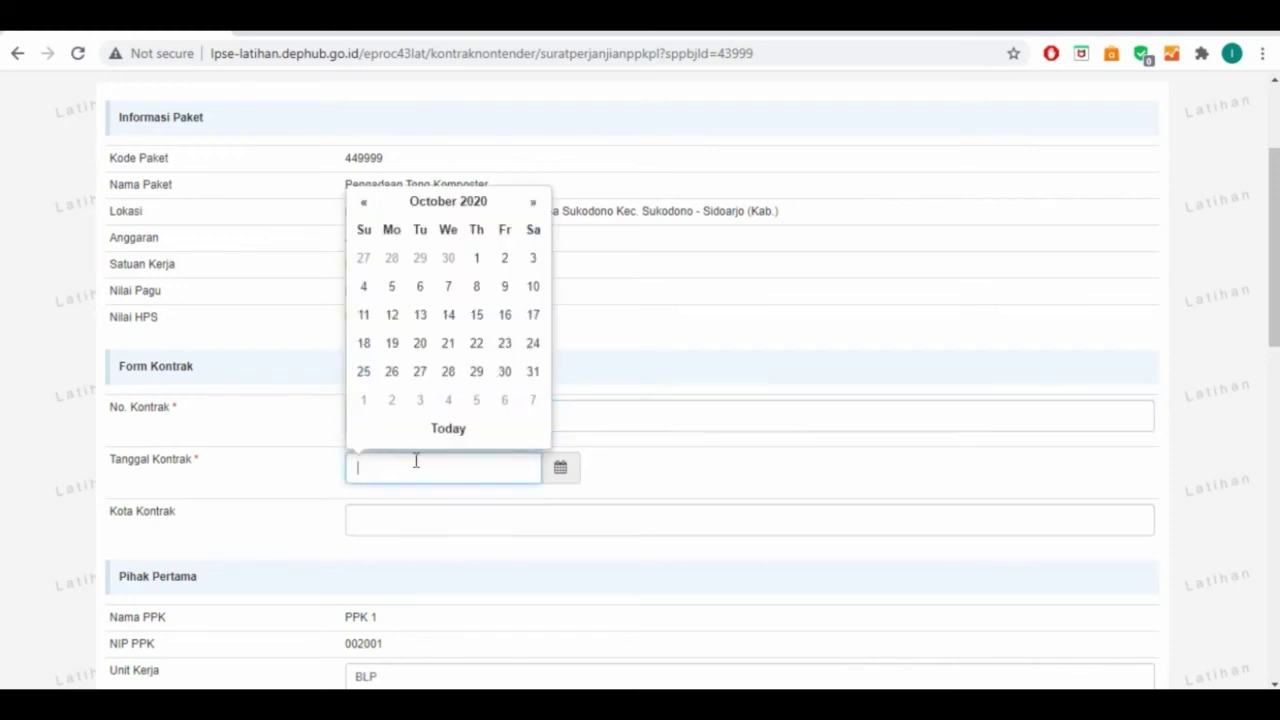
left_click(428, 204)
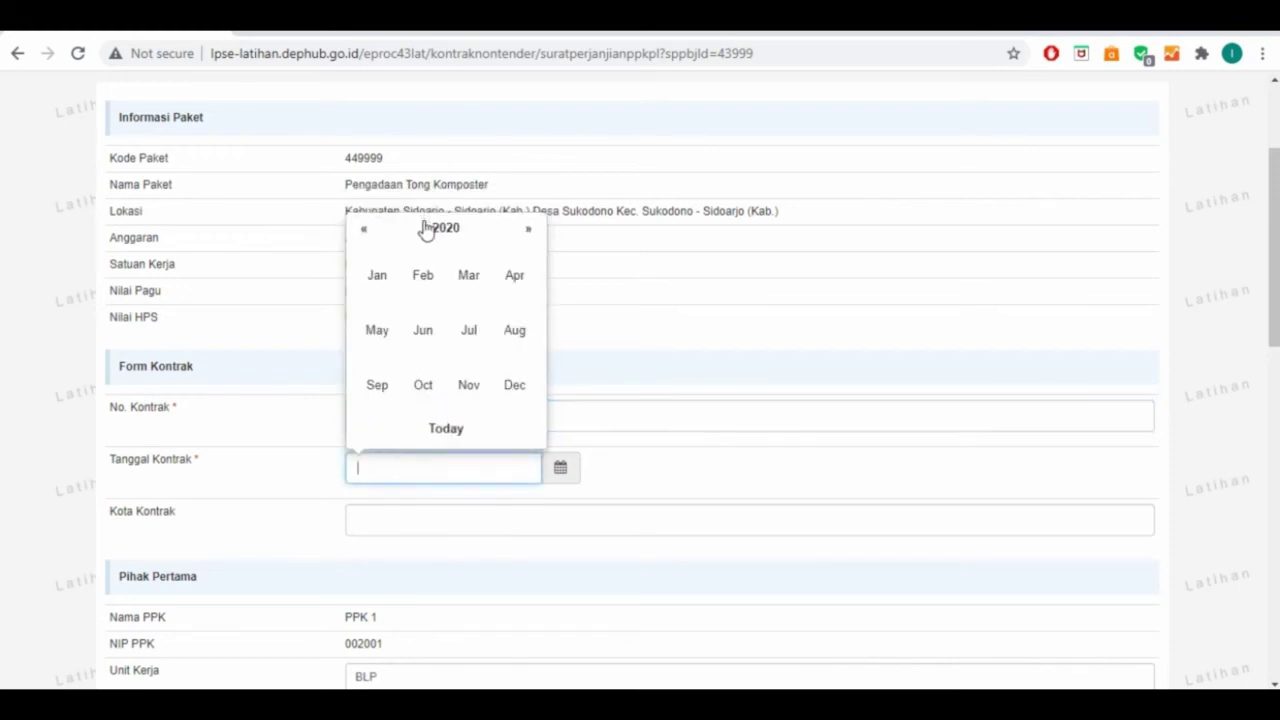
left_click(364, 229)
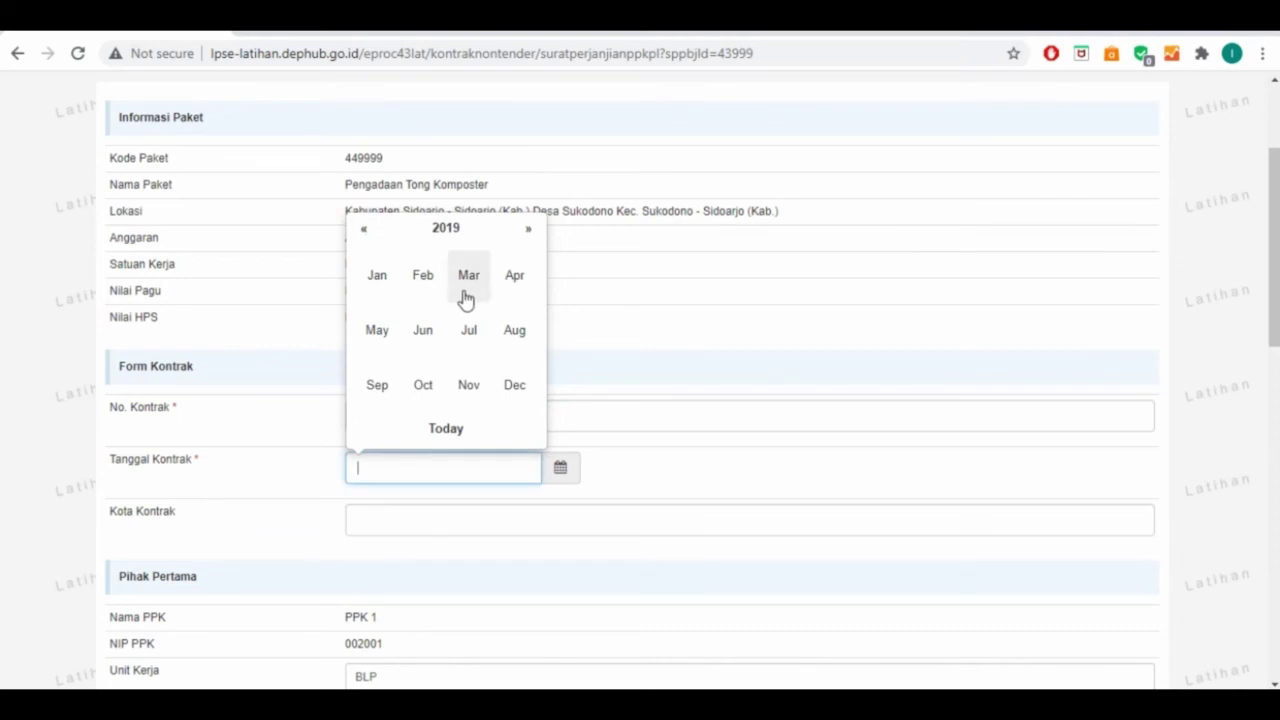
left_click(385, 337)
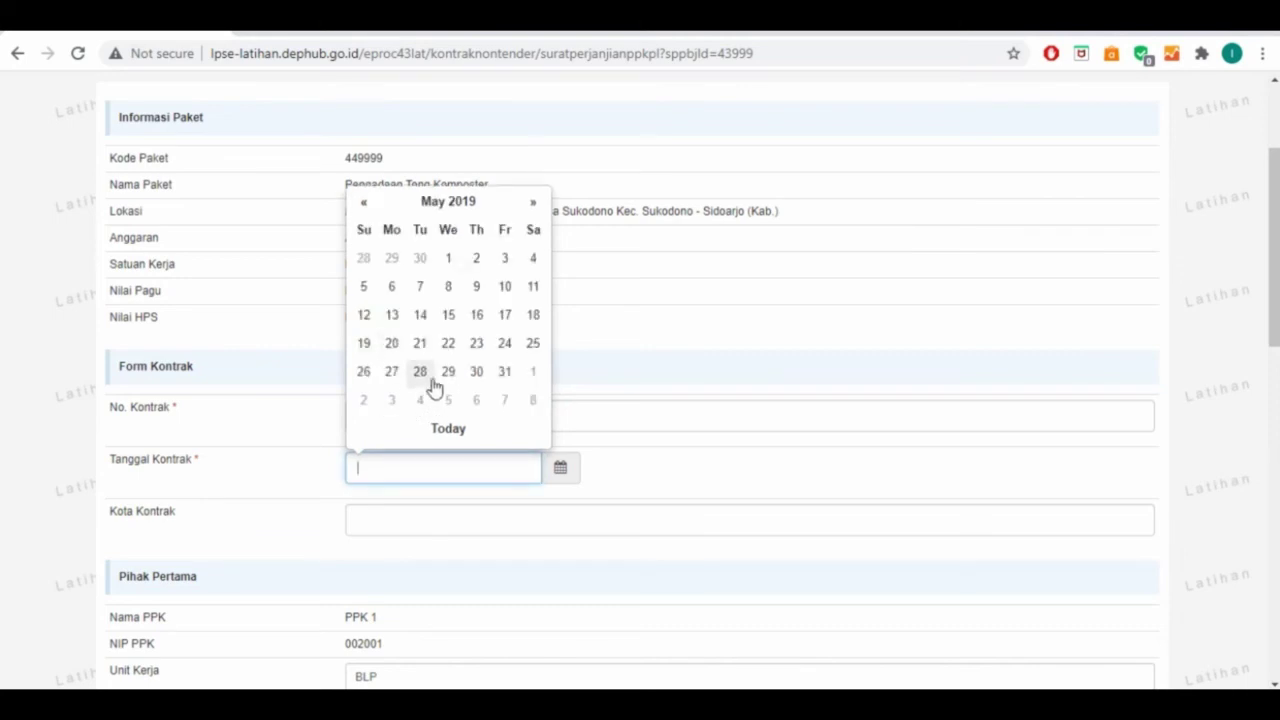
left_click(503, 345)
left_click(379, 525)
type("Sukodono")
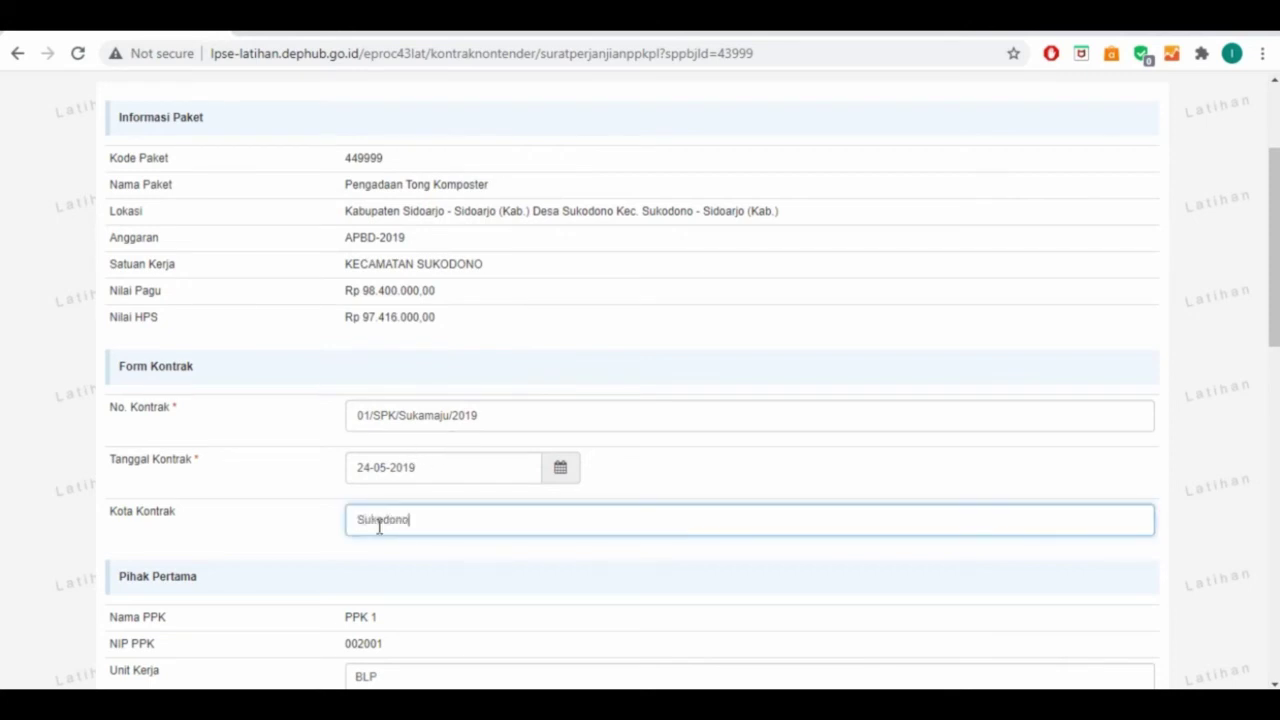
left_click_drag(410, 519, 340, 510)
type("Suka Maju")
Enter 'Jalan Raya Suka Maju Km 3' as the Alamat Satuan Kerja and select the existing Jabatan text
scroll(346, 522, "down", 4)
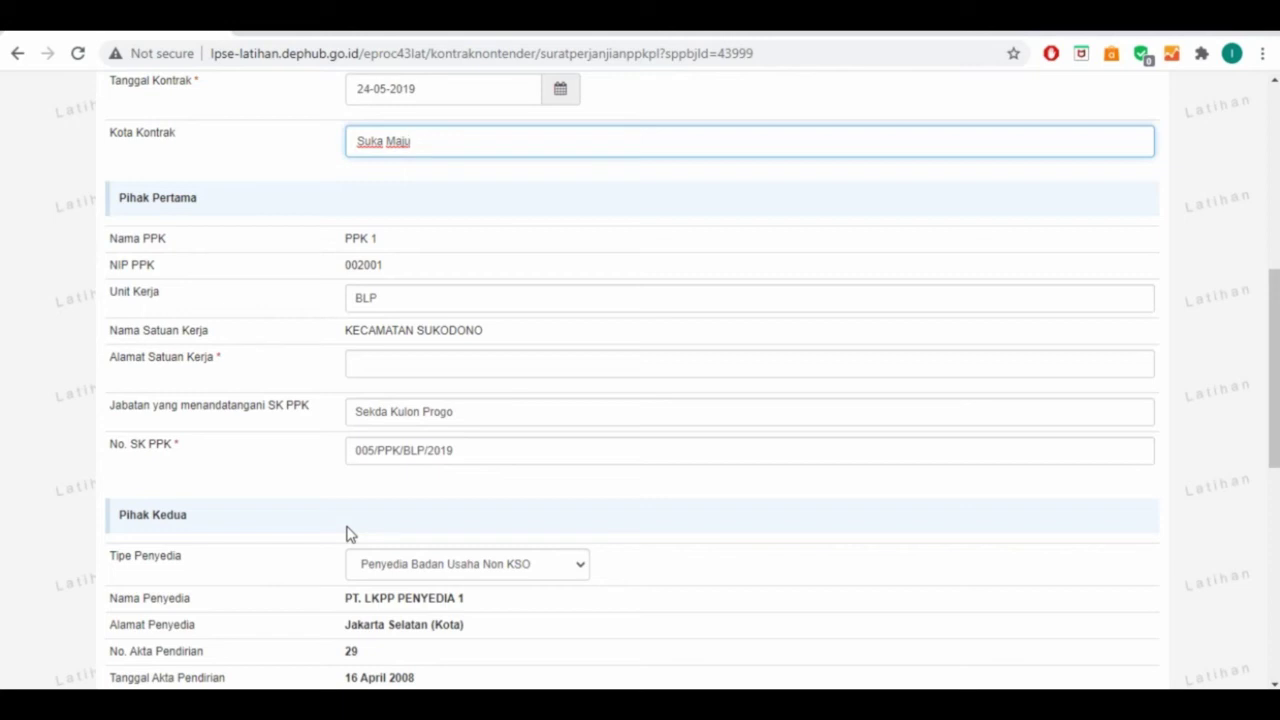
left_click(387, 372)
type("J")
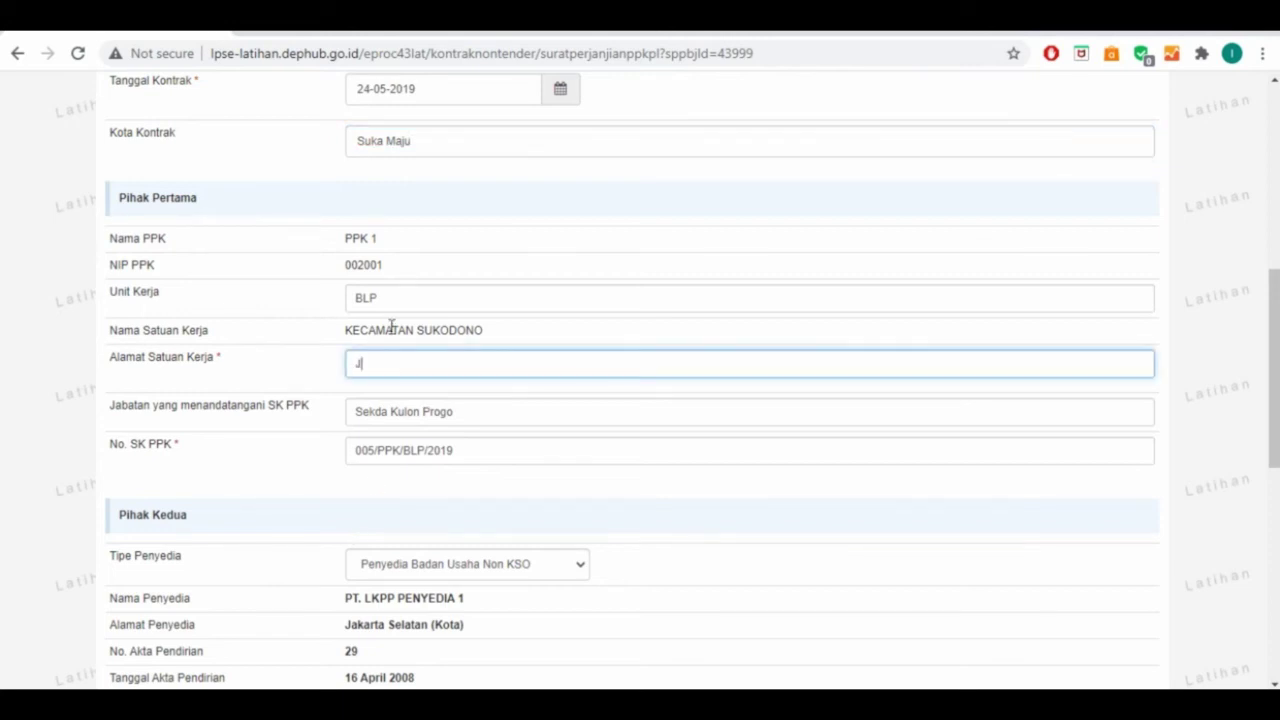
type("alan Raya Suka Man")
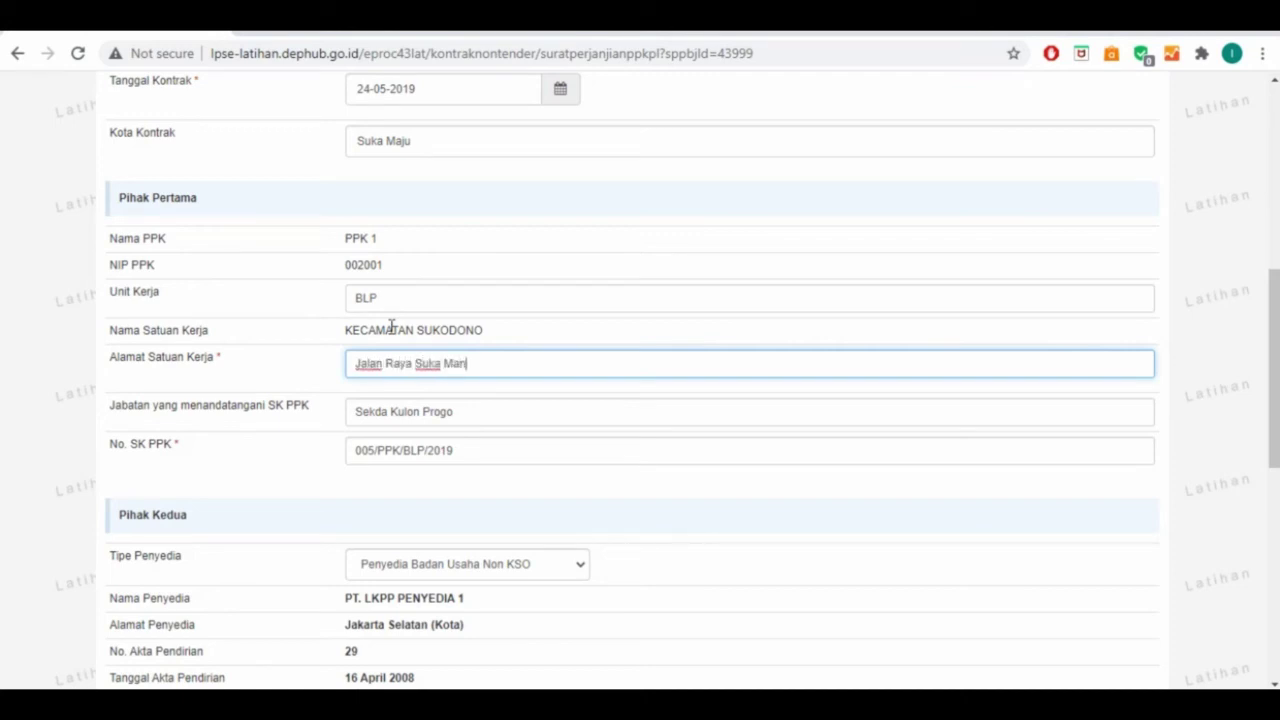
key("BackSpace")
type("ju Km 3")
left_click(498, 418)
triple_click(370, 413)
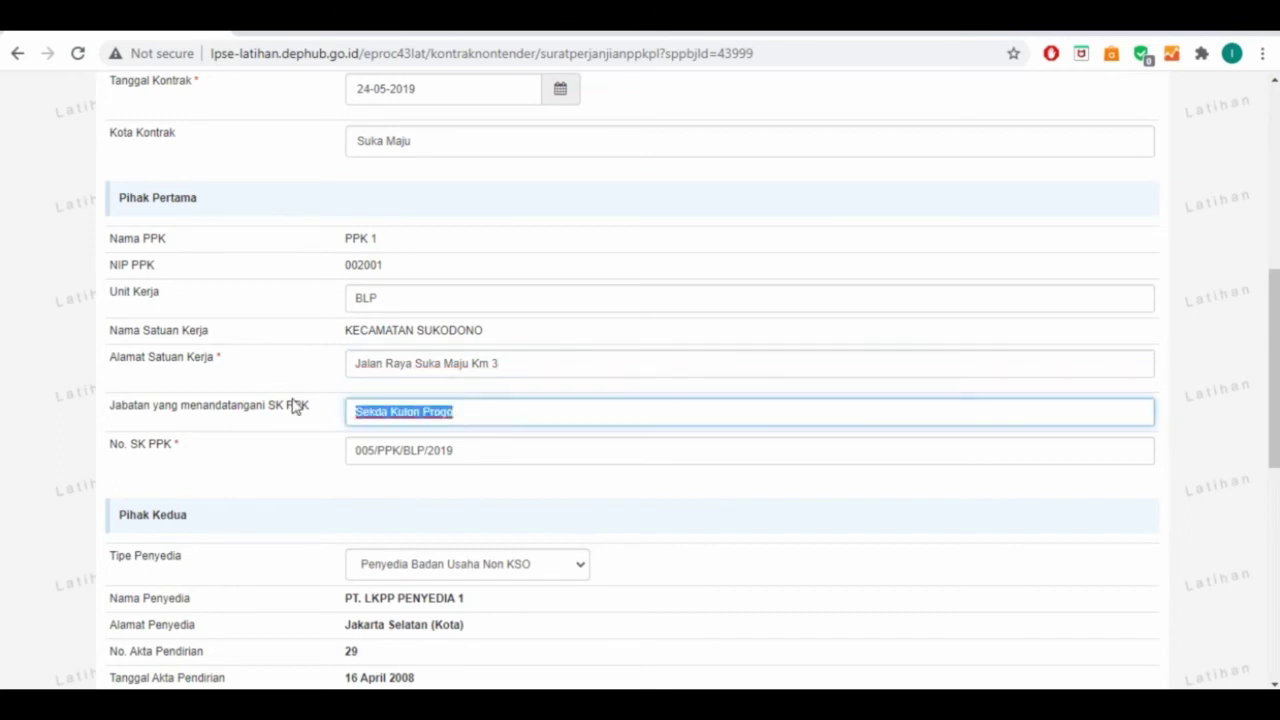
Enter the provider's legal representative name with the SH title
scroll(337, 374, "down", 3)
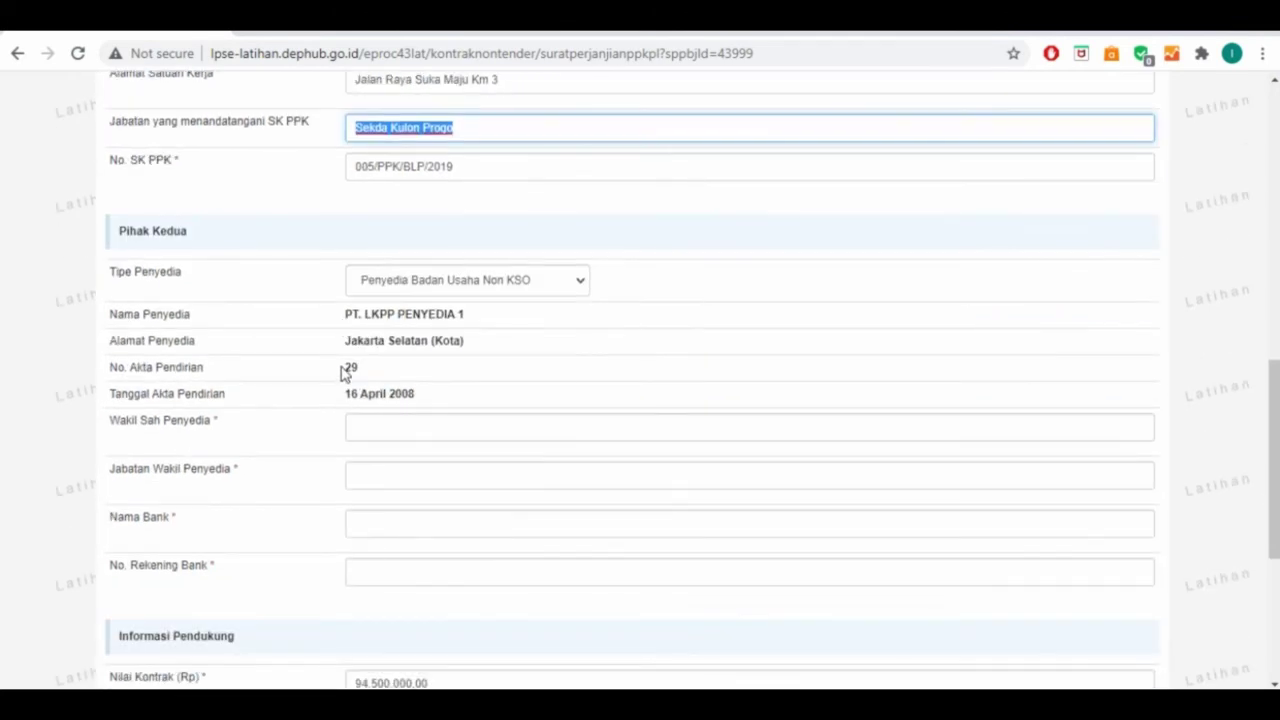
left_click(403, 427)
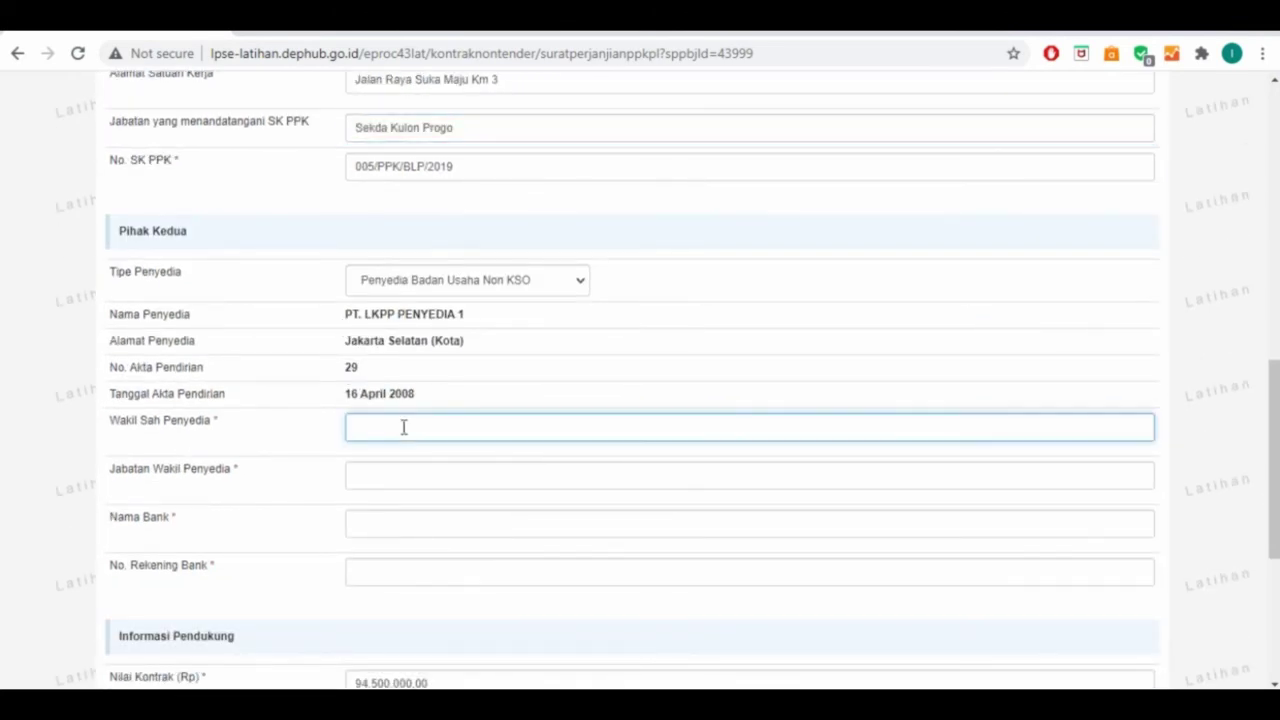
type("Dire")
key("BackSpace")
key("BackSpace")
key("BackSpace")
key("BackSpace")
Set position Direktur, bank Bank BPD Jawa Timur and the bank account number, and tick Informasi Lainnya
key("Tab")
type("Direktur")
key("Tab")
type("Ba")
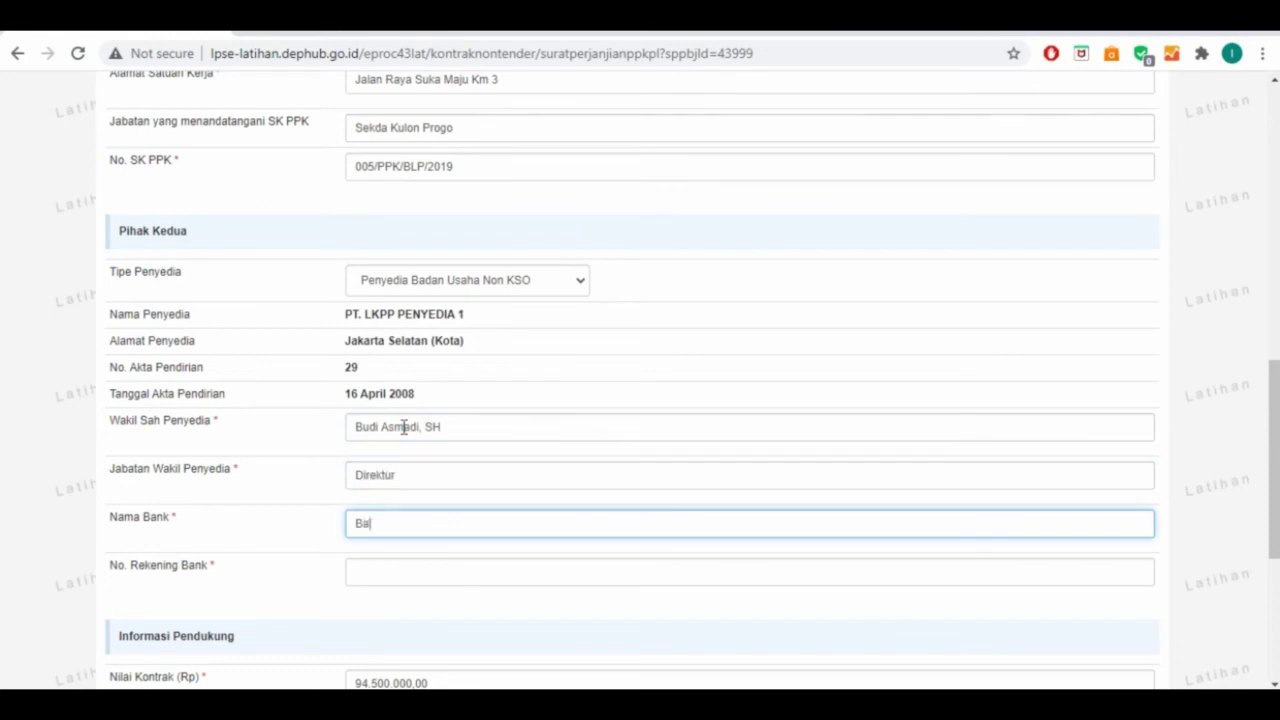
type("nk BPD Jawa Timur")
key("Tab")
scroll(400, 440, "down", 3)
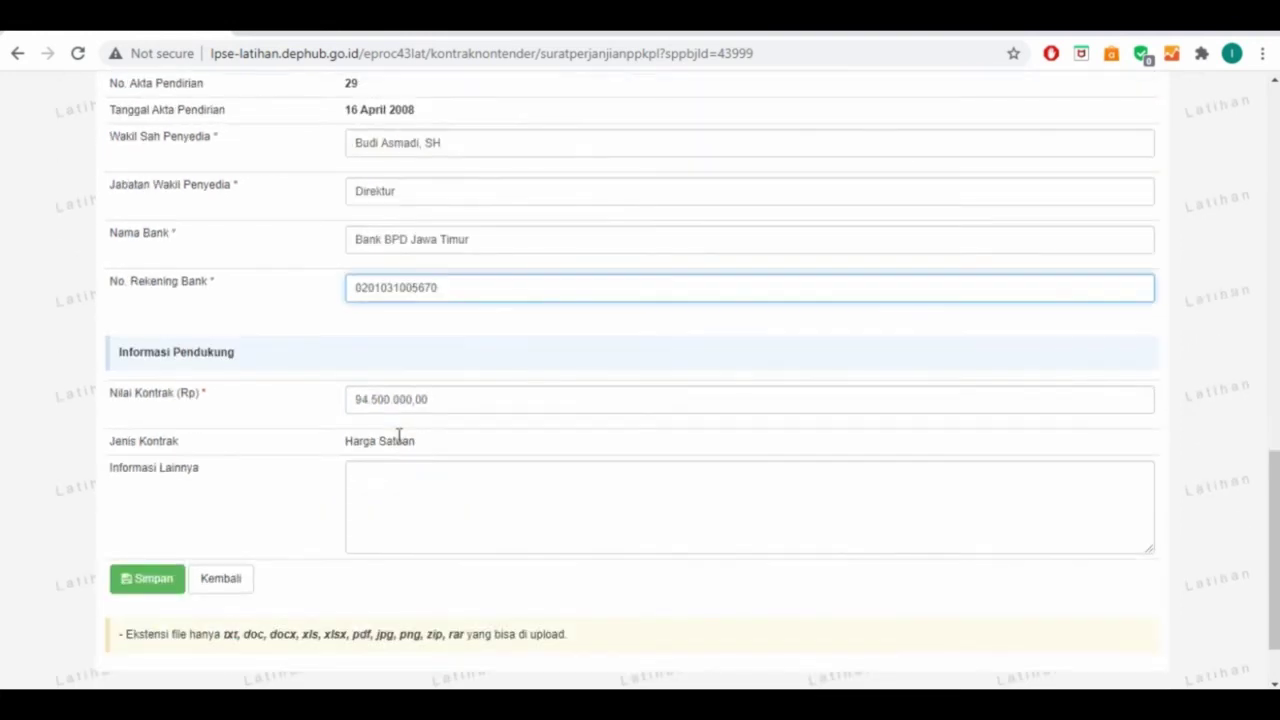
left_click(397, 478)
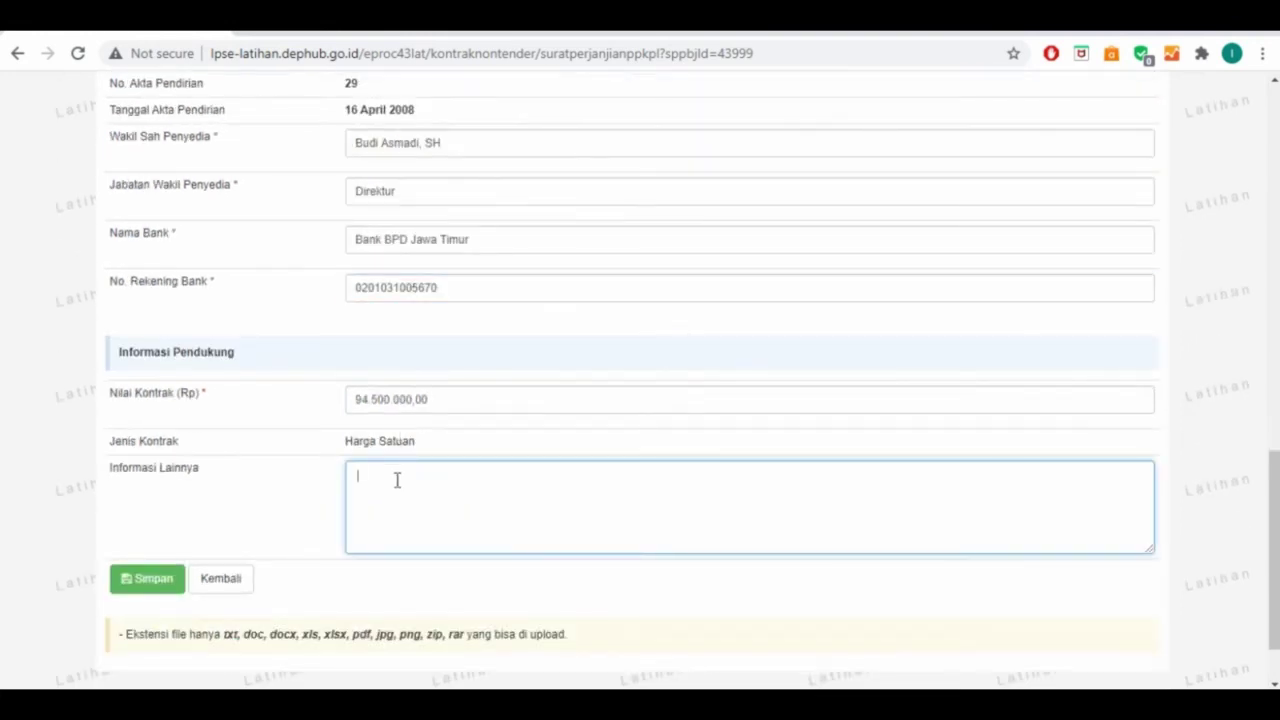
Save the contract agreement and generate the printable Surat Perjanjian 01/SPK/Sukamaju/2019
left_click(136, 579)
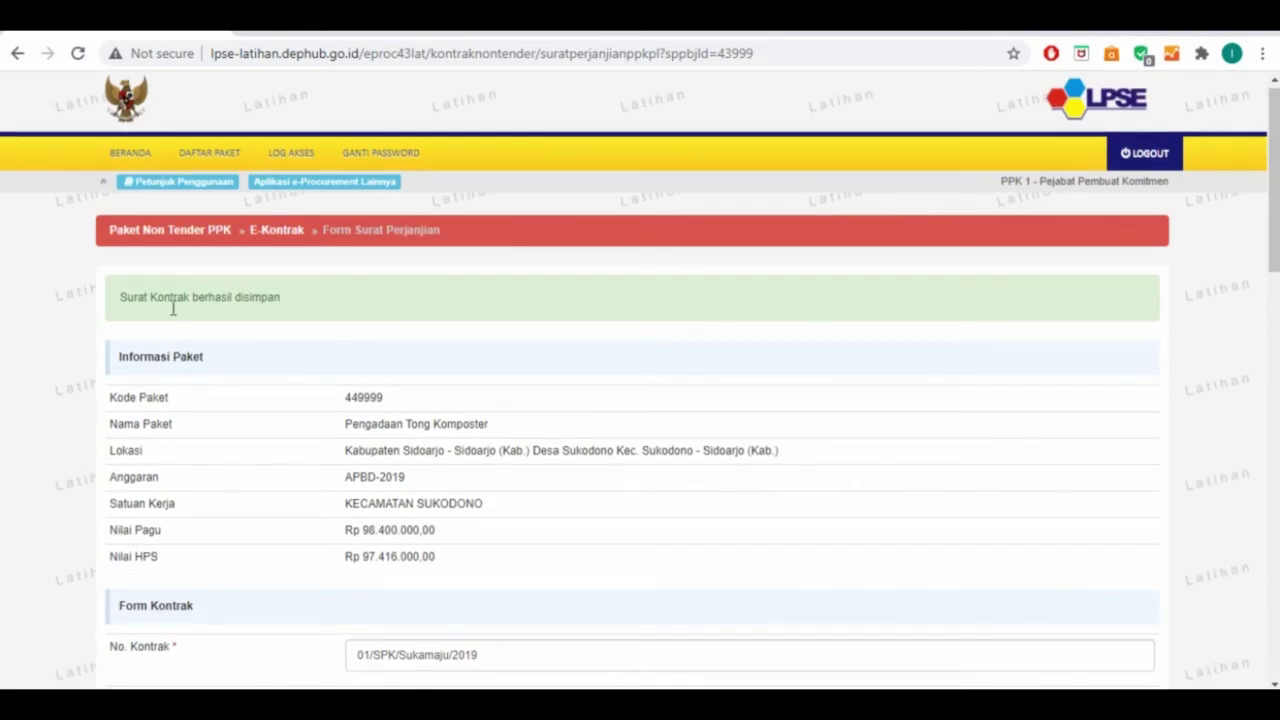
scroll(185, 335, "down", 10)
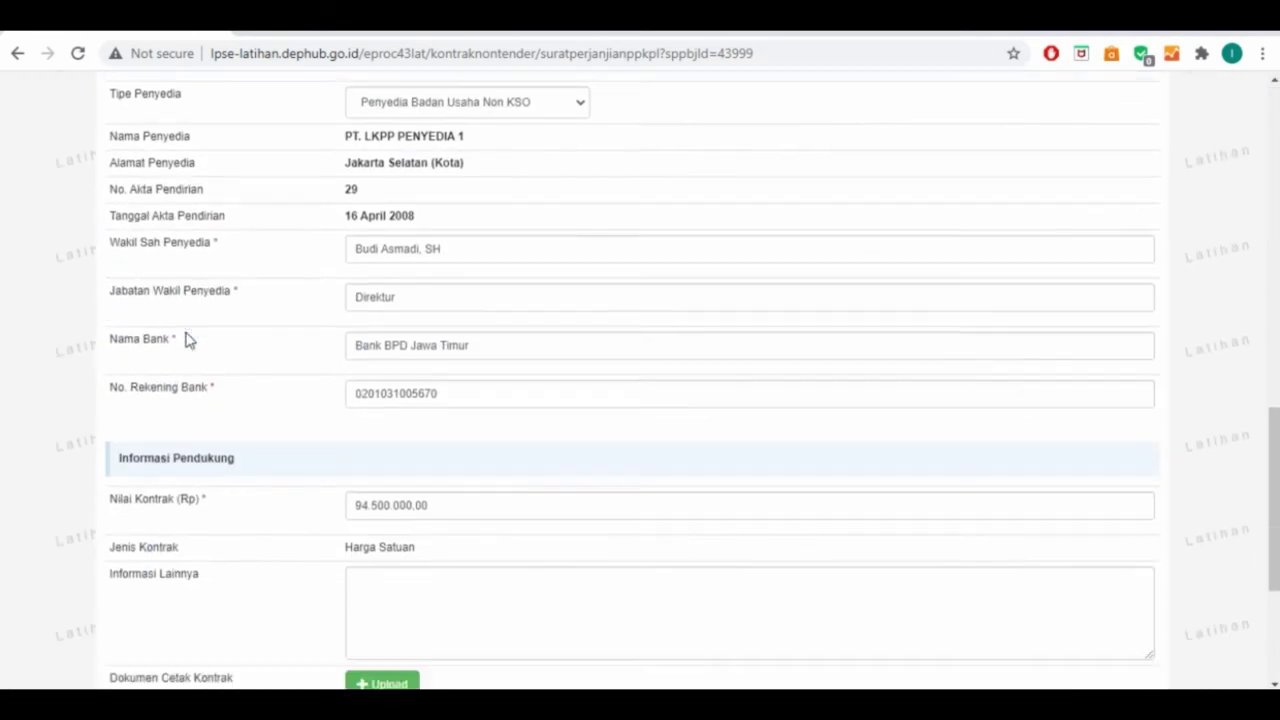
scroll(185, 340, "down", 3)
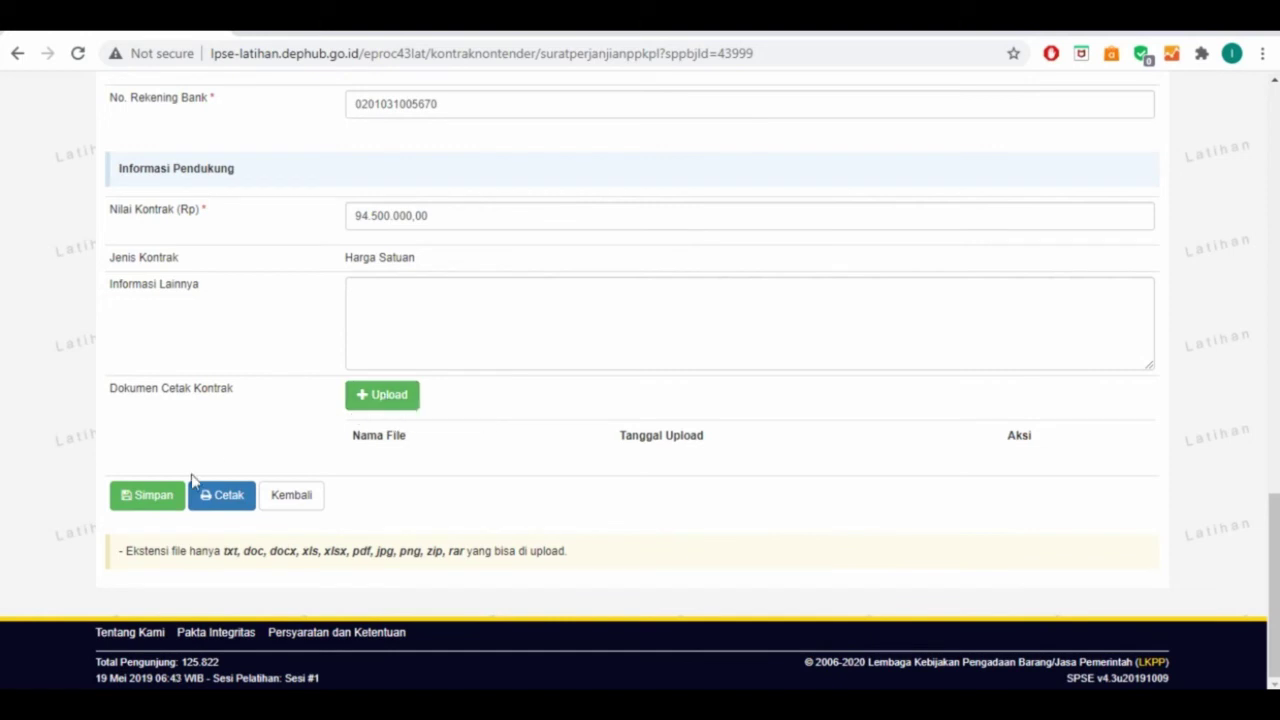
left_click(223, 505)
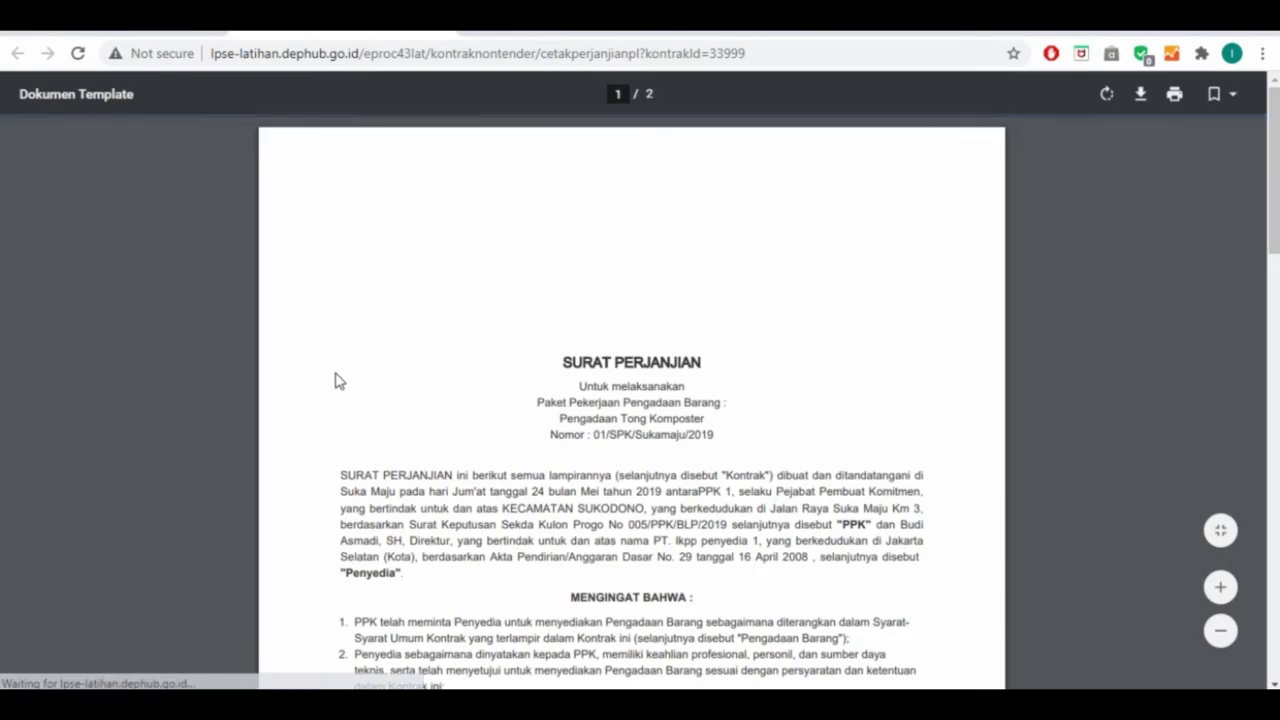
Review both pages of the Surat Perjanjian printout, then return to the contract form
scroll(336, 368, "down", 3)
scroll(336, 368, "down", 15)
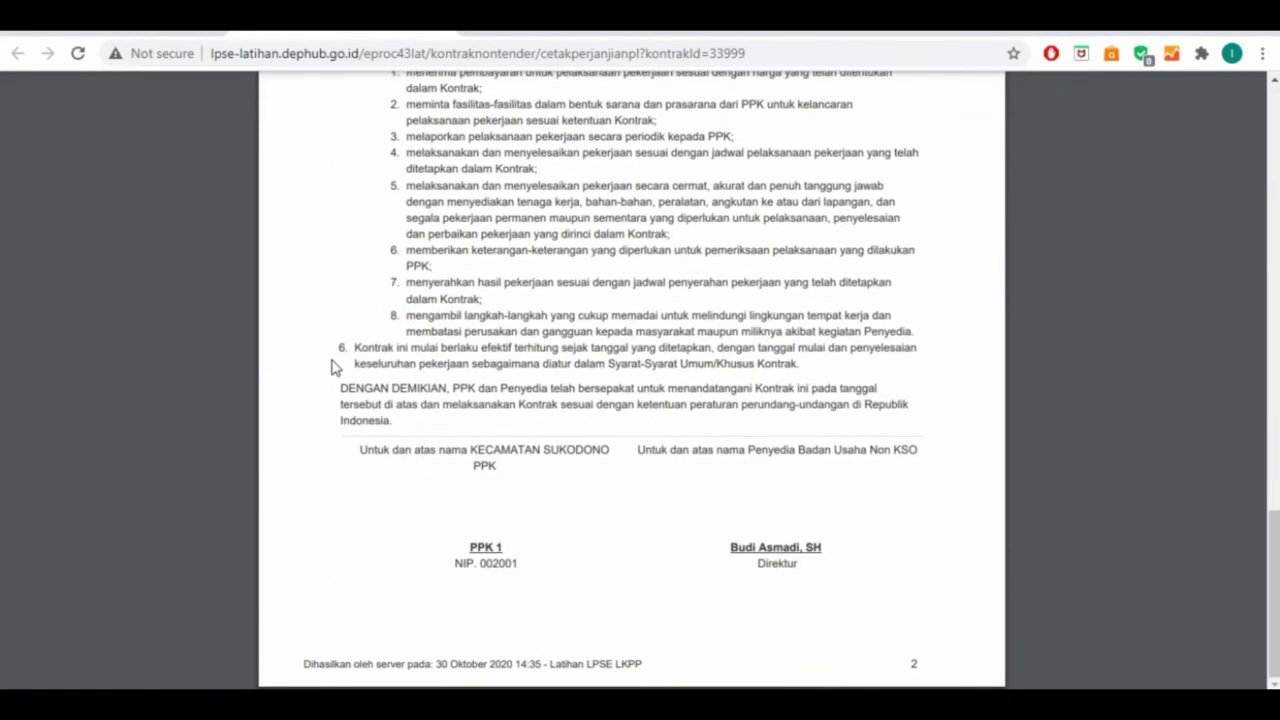
scroll(336, 368, "up", 10)
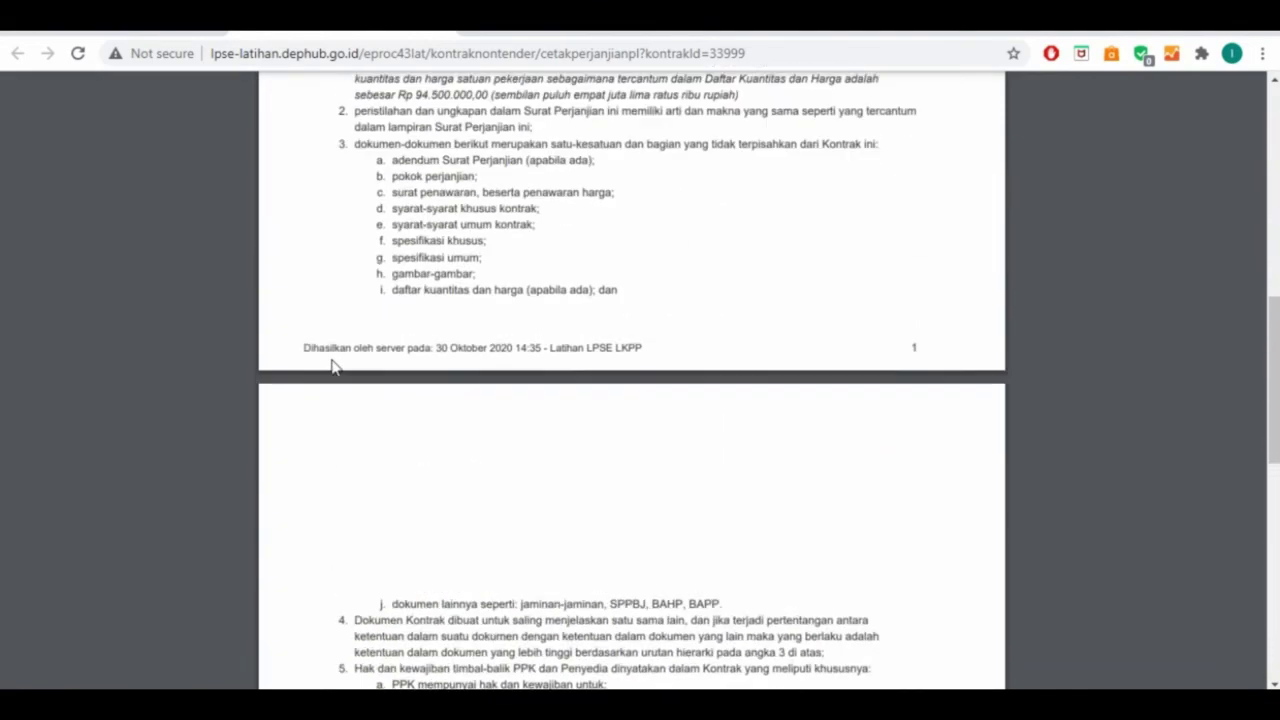
scroll(336, 368, "up", 7)
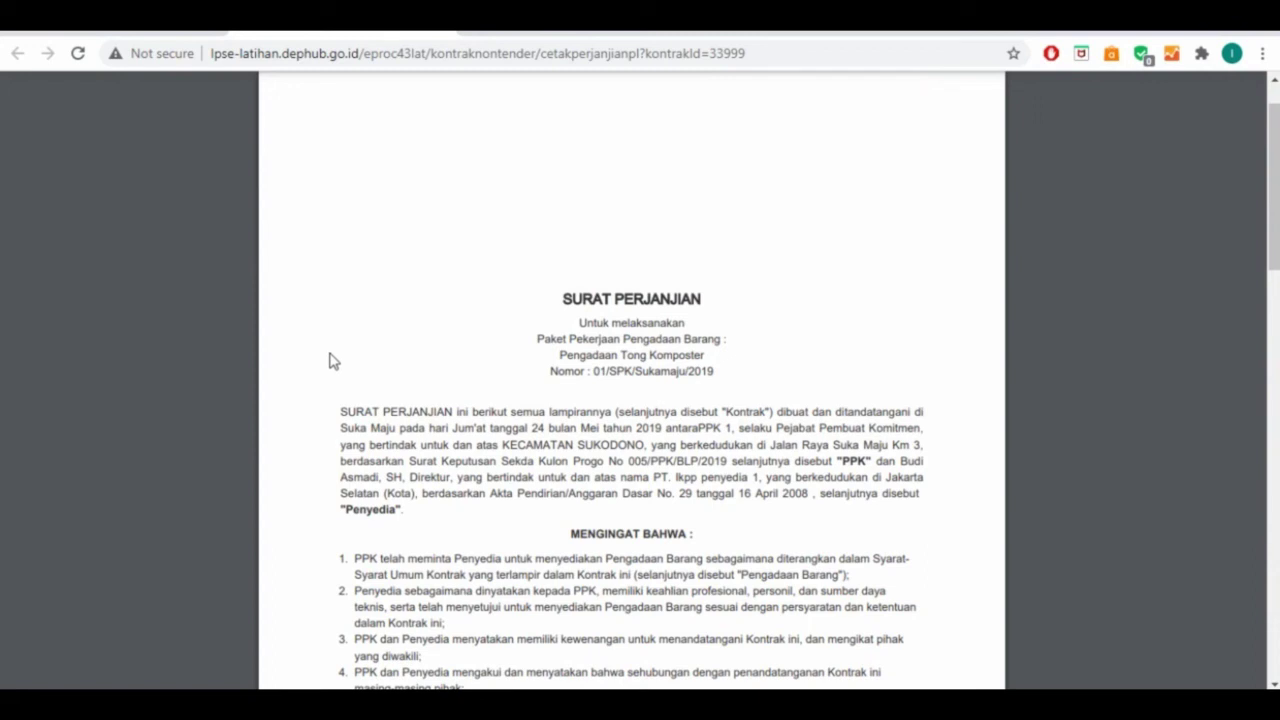
left_click(134, 28)
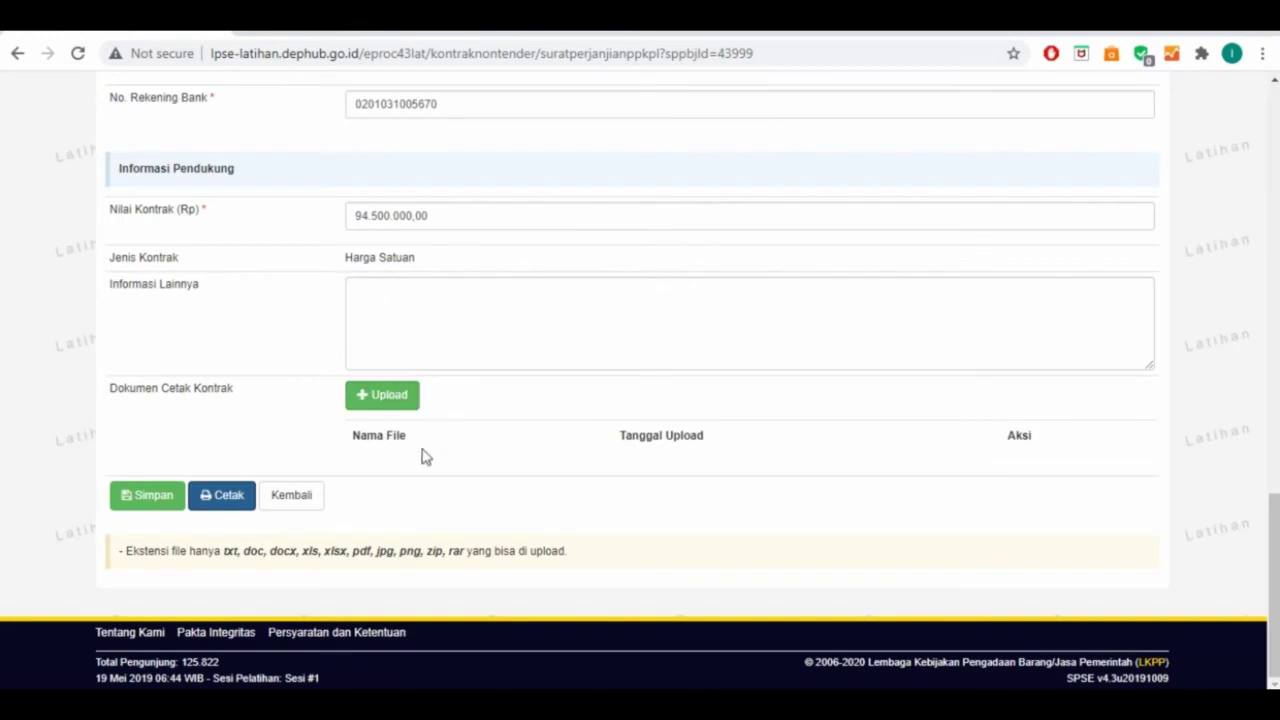
Go back from the contract form to the SPPBJ Non Tender PPK list
left_click(306, 505)
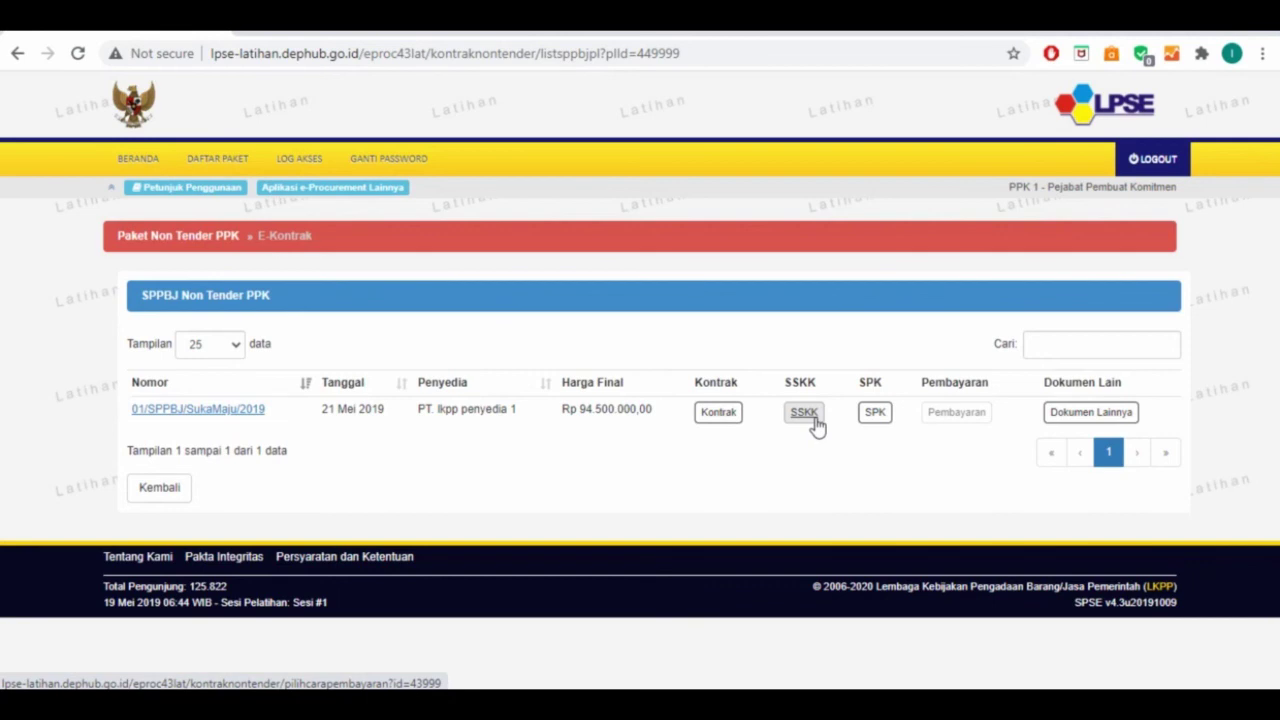
Open the SPK form and enter SPK number 01/SPK/Sukamaju/2020
left_click(877, 417)
scroll(880, 420, "down", 2)
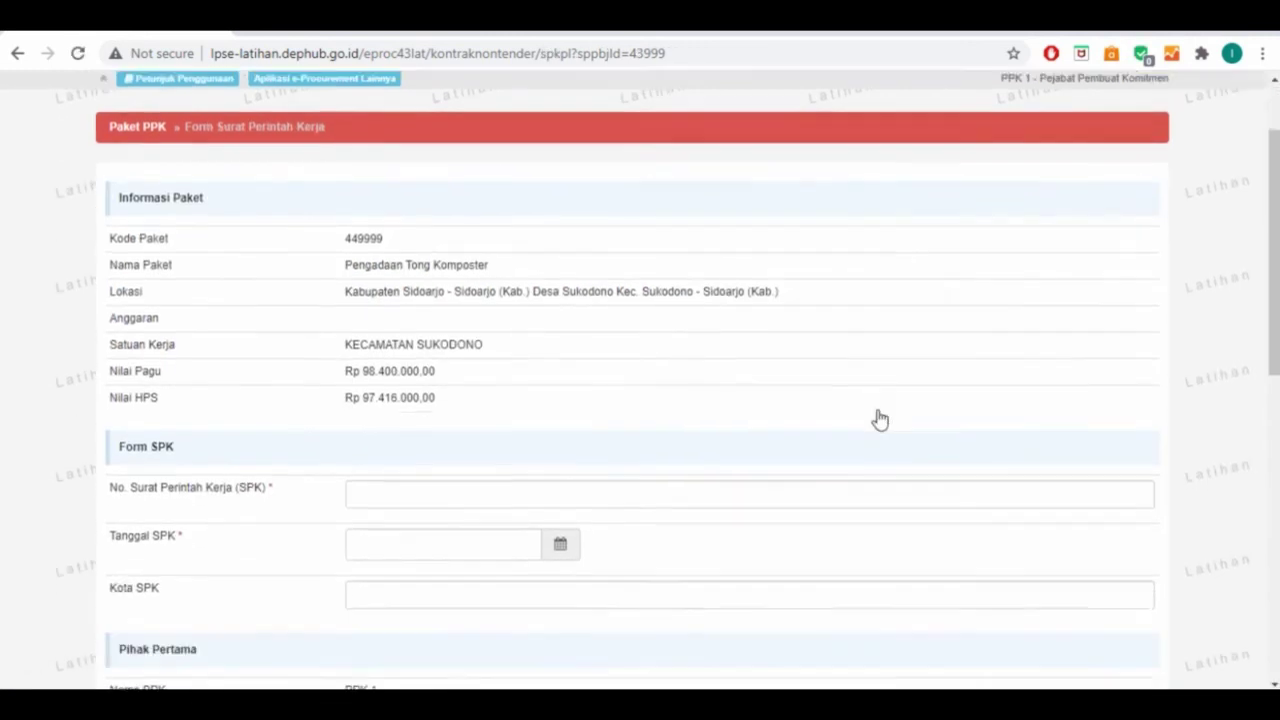
left_click(474, 415)
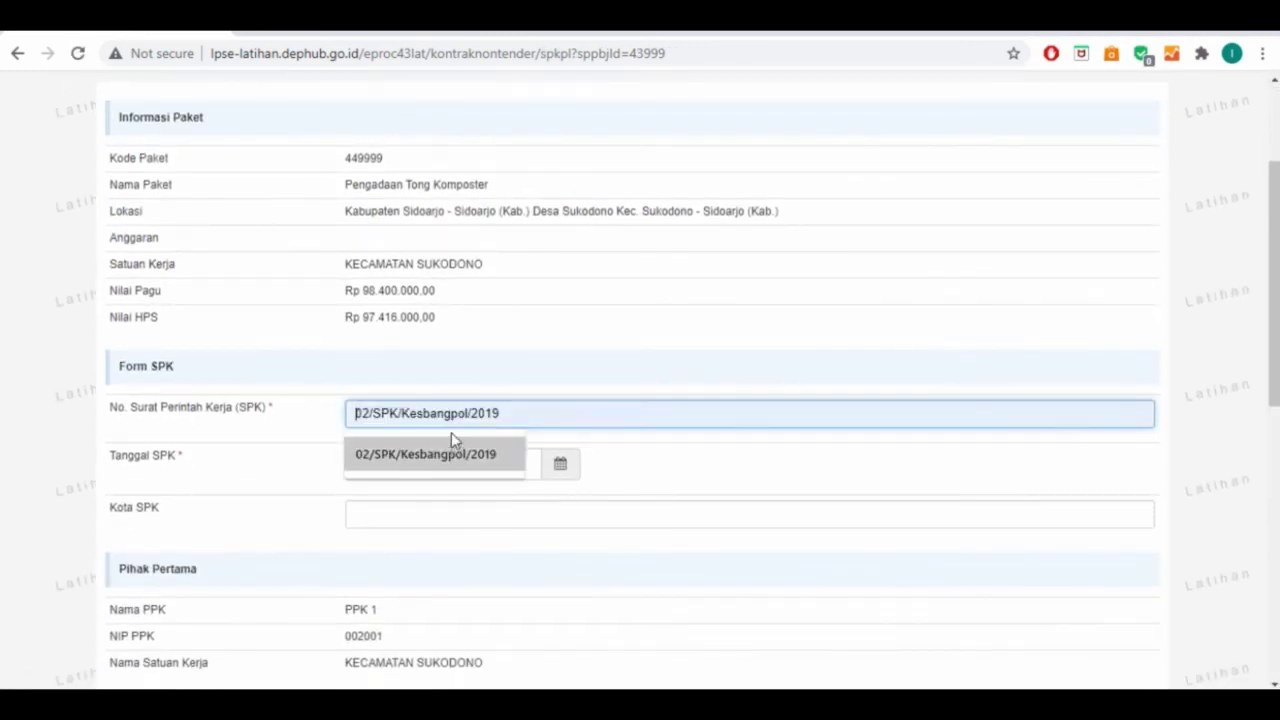
type("01/SPK/Suka")
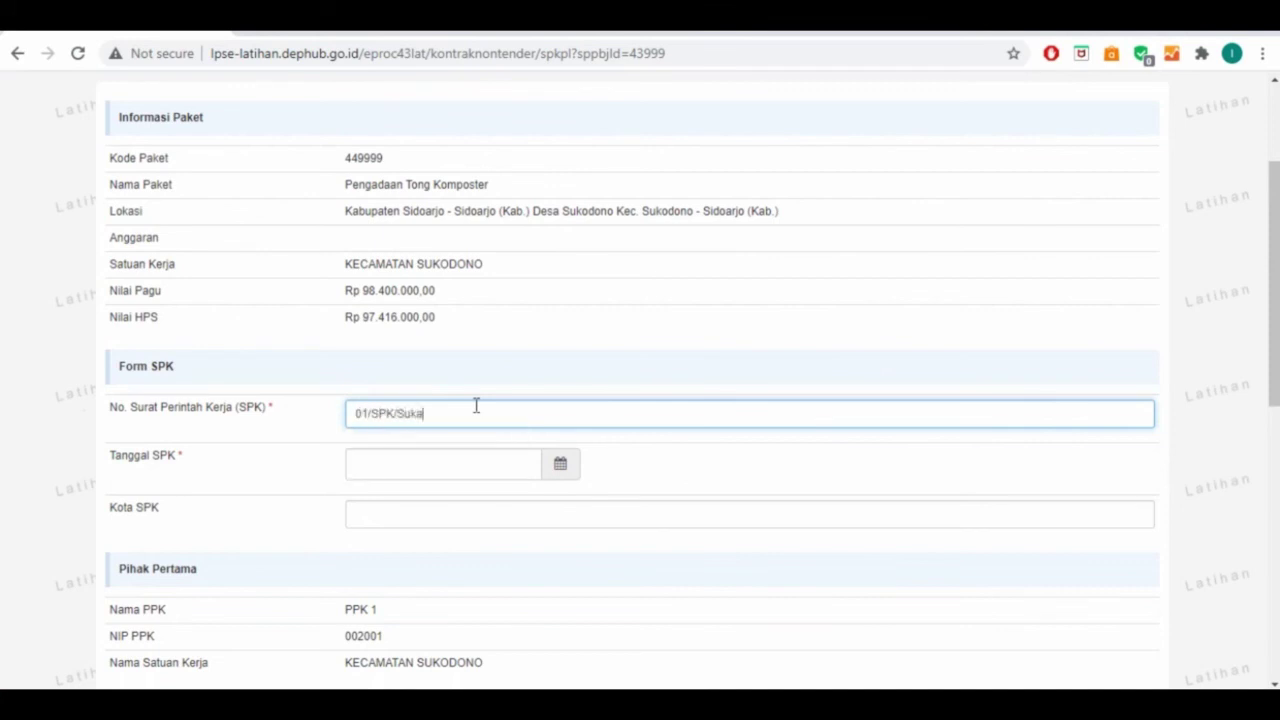
type("maju/2020")
Set the SPK date to 24 May 2019 and the SPK city to Suka Maju
left_click(550, 465)
left_click(401, 210)
left_click(365, 205)
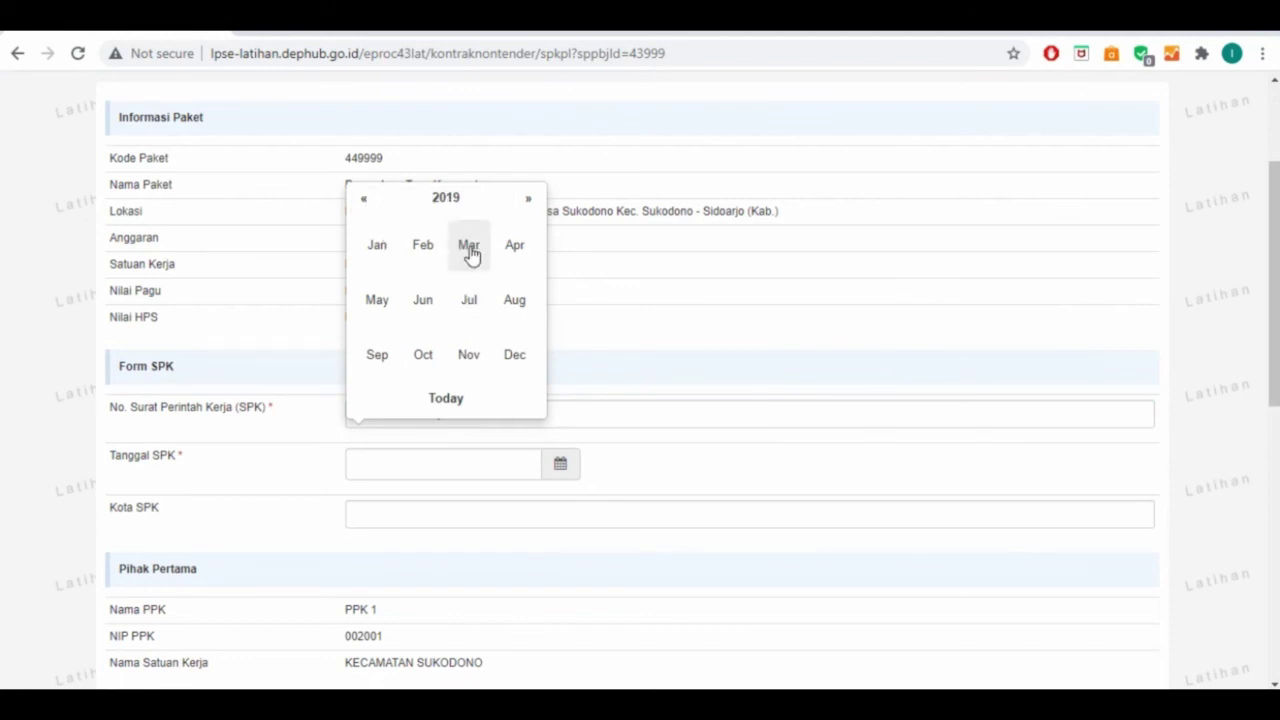
left_click(377, 300)
left_click(507, 340)
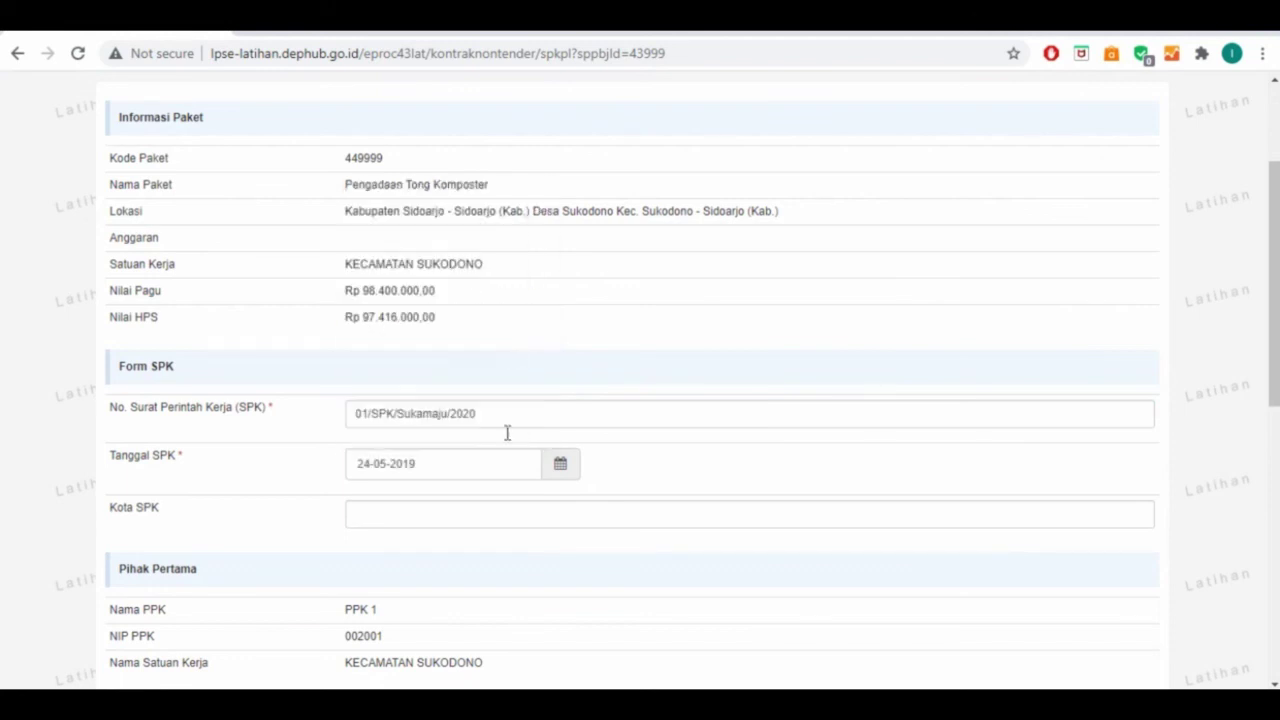
left_click(396, 521)
type("Suka Maju")
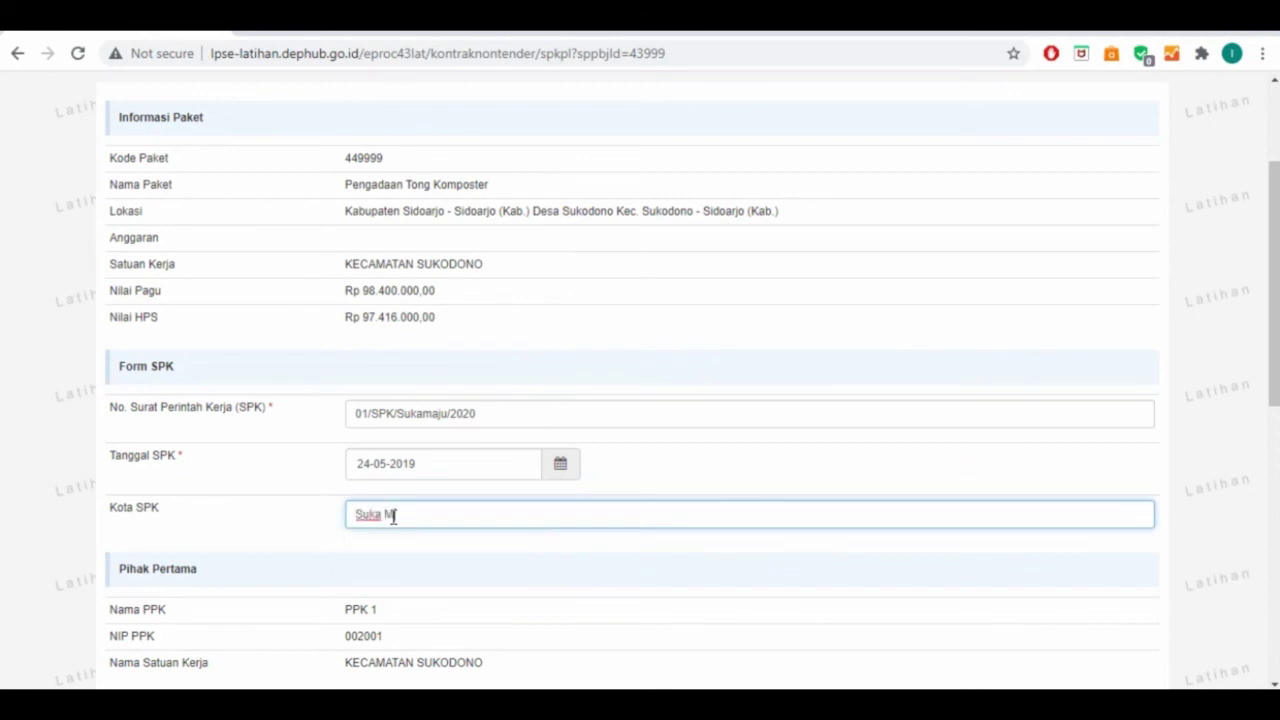
scroll(434, 486, "down", 4)
Enter the provider representative's name and the position 'Direktur' on the SPK form
left_click(431, 430)
type("Direk")
key("BackSpace")
key("BackSpace")
key("BackSpace")
key("BackSpace")
key("BackSpace")
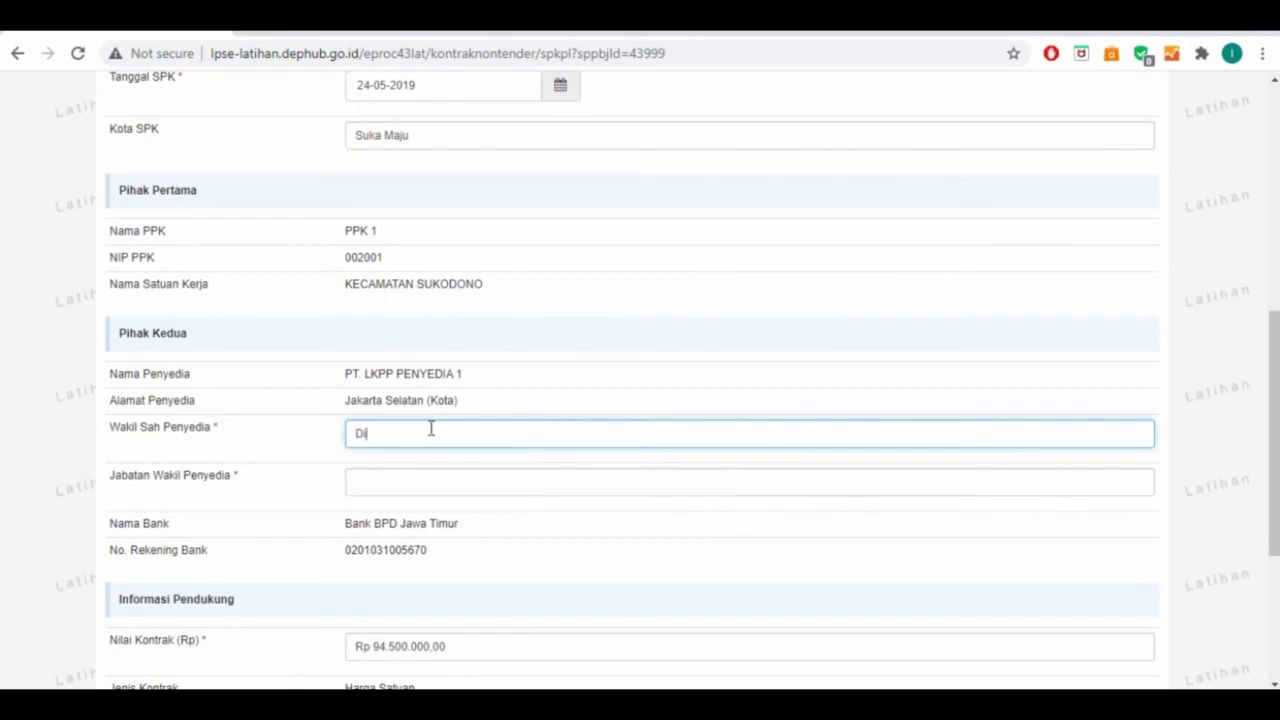
key("Tab")
type("Direktur")
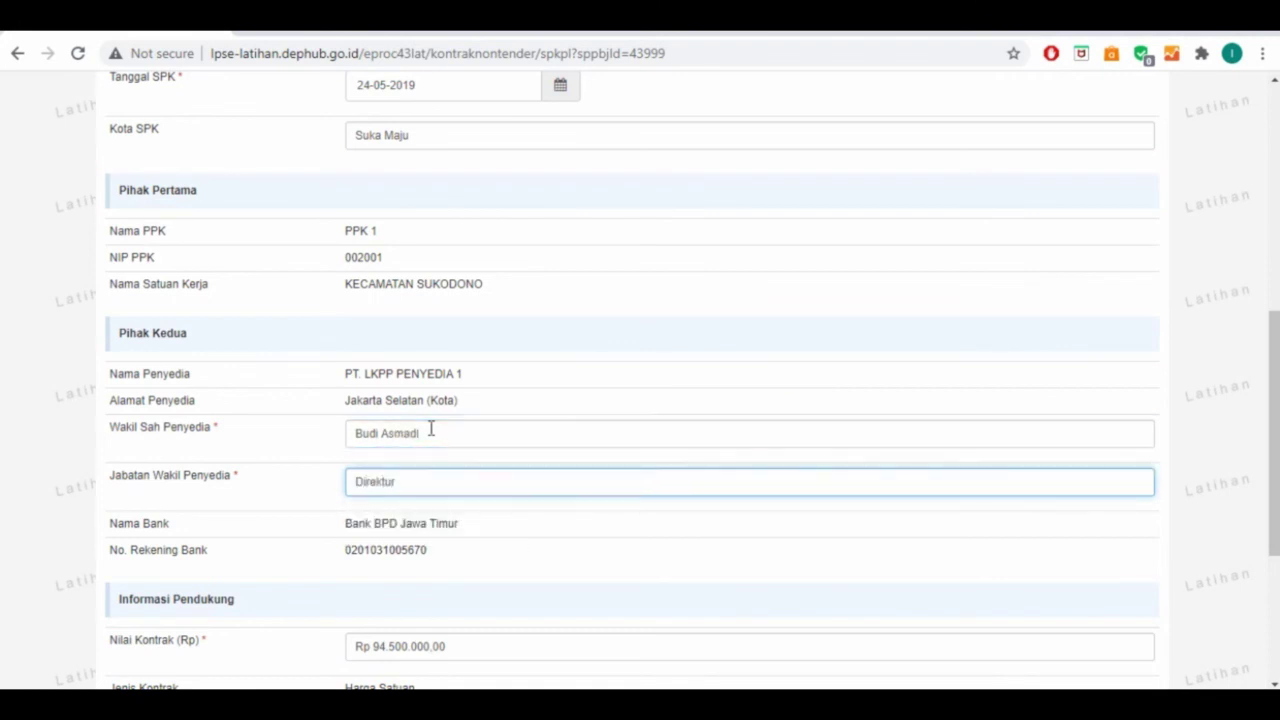
scroll(431, 428, "down", 3)
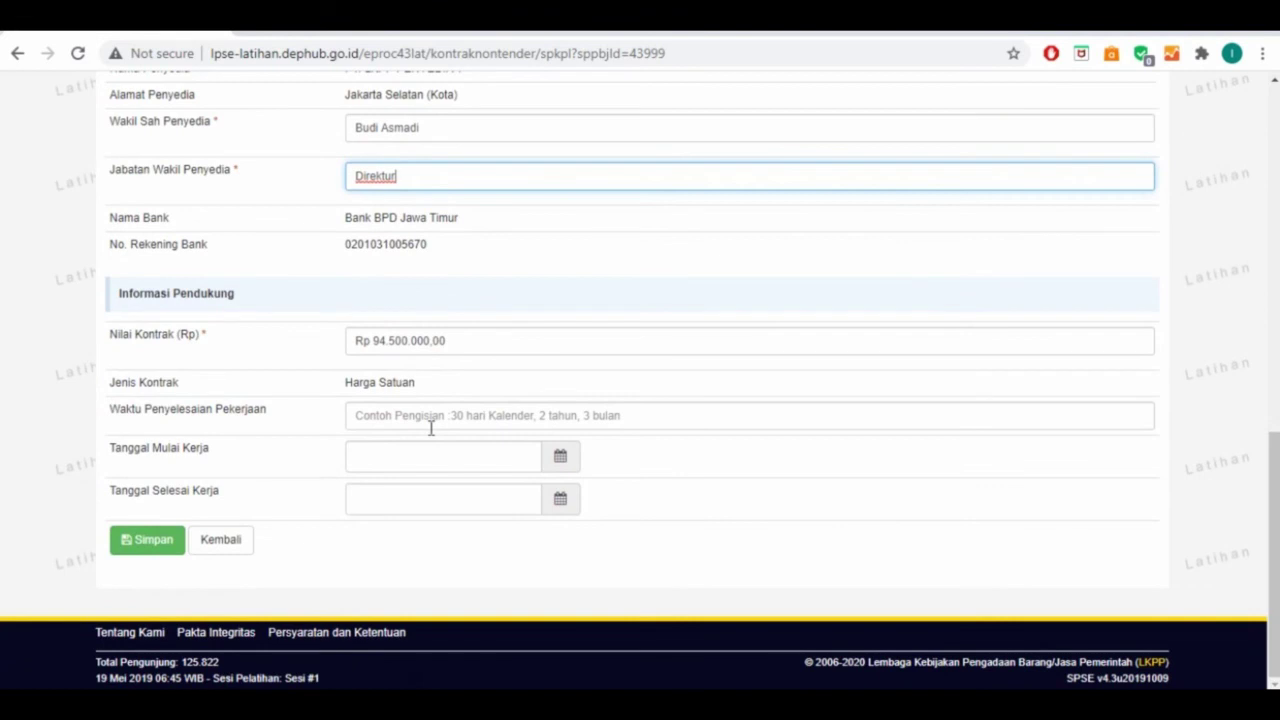
scroll(431, 428, "up", 4)
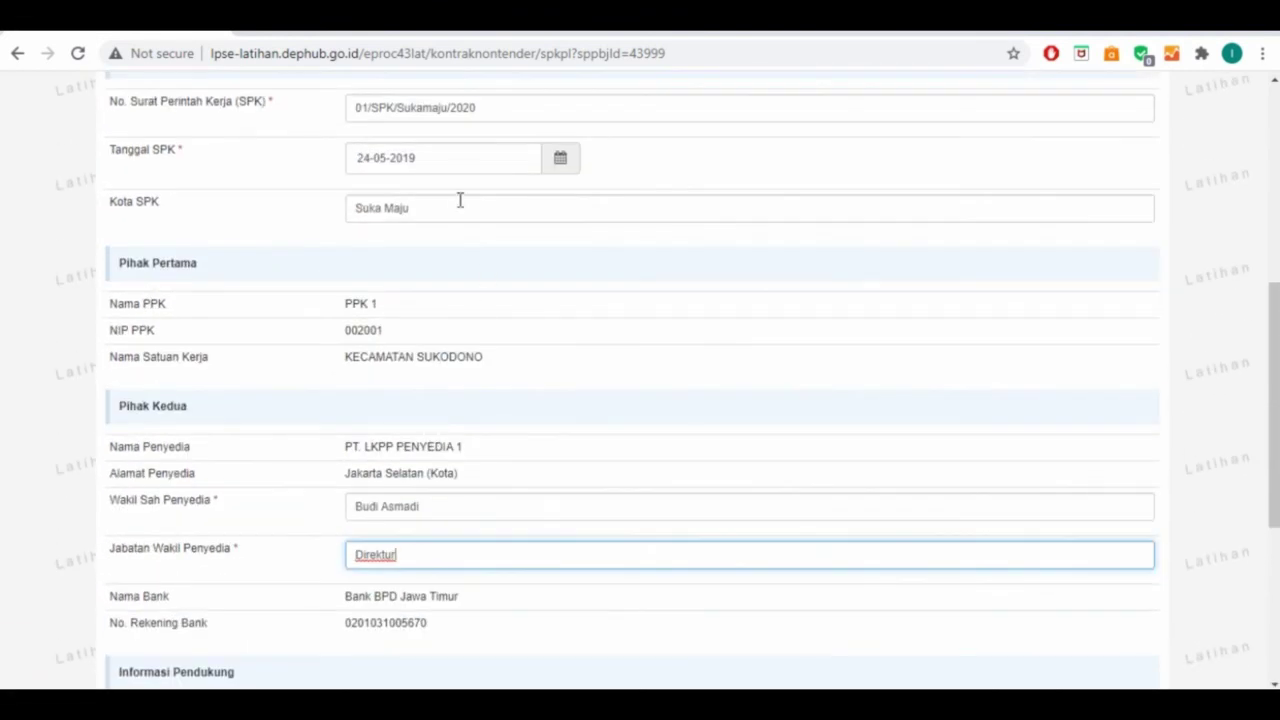
Set the work start date to 24-05-2019 by copying the SPK date
left_click(465, 163)
key("ctrl+c")
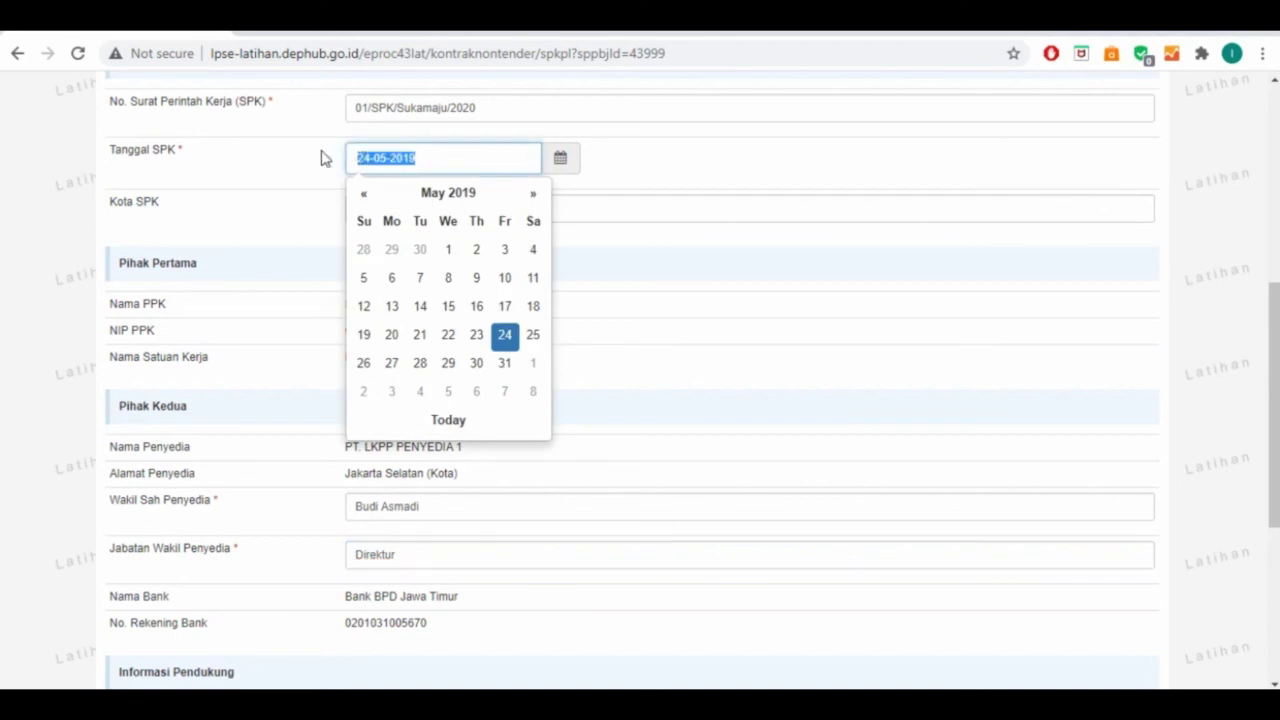
scroll(714, 311, "down", 4)
left_click(459, 460)
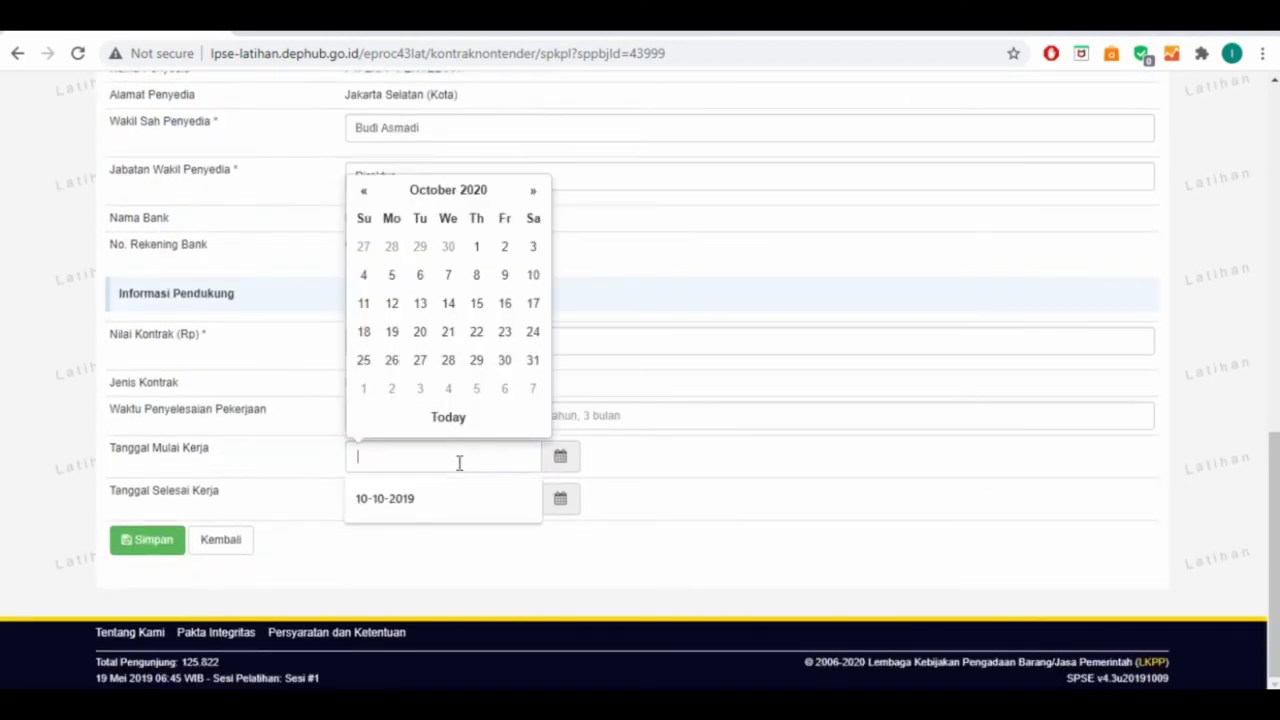
key("ctrl+v")
left_click(512, 520)
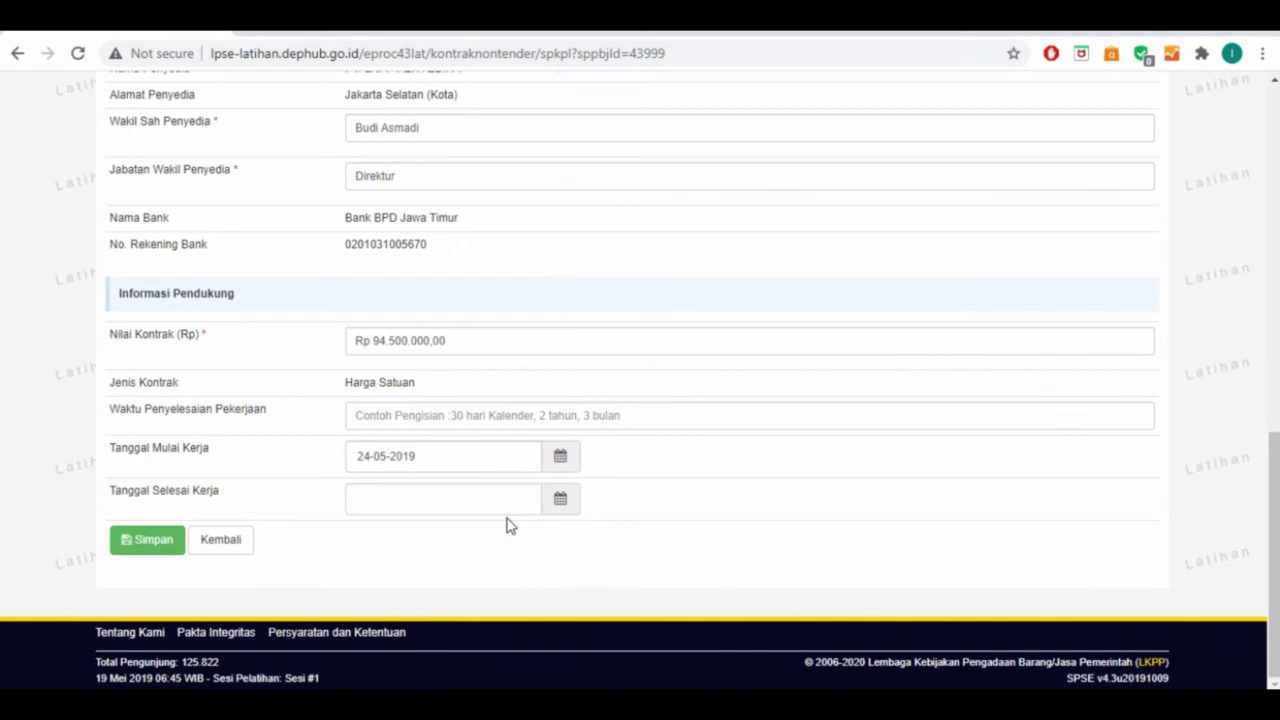
Set the work end date to 24 June 2019 and save the SPK
left_click(558, 500)
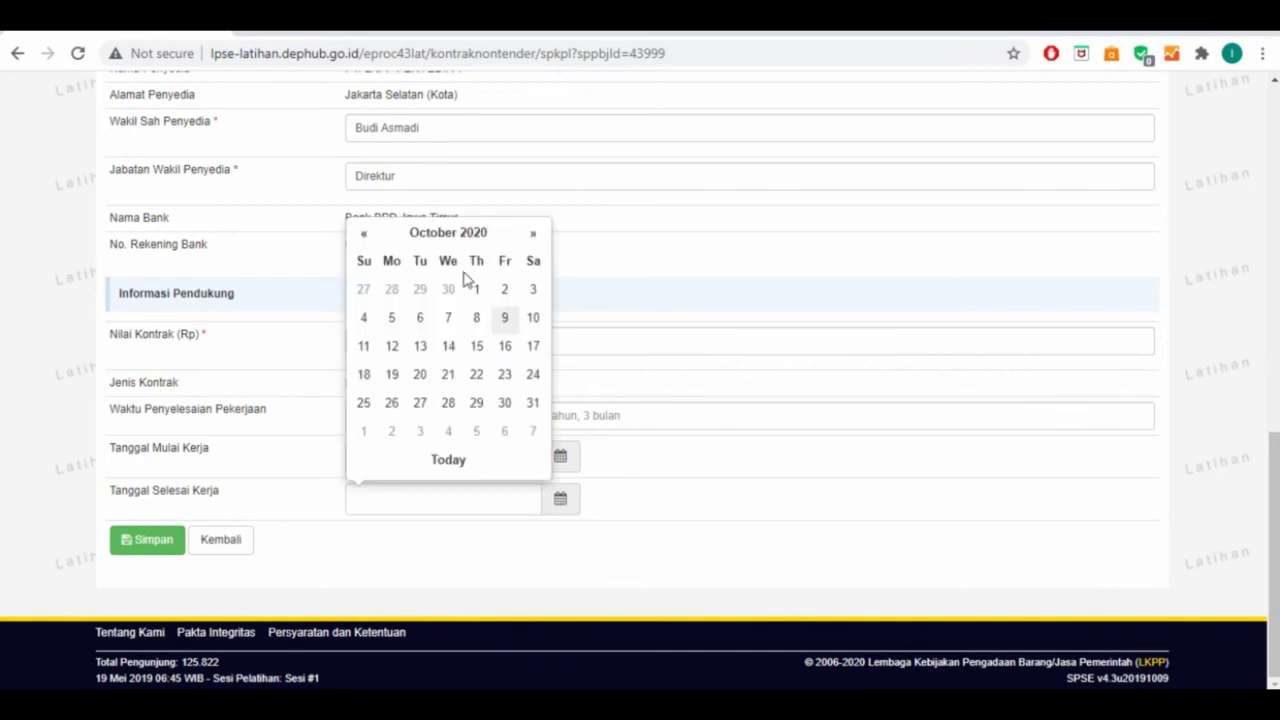
left_click(445, 236)
left_click(366, 246)
left_click(445, 240)
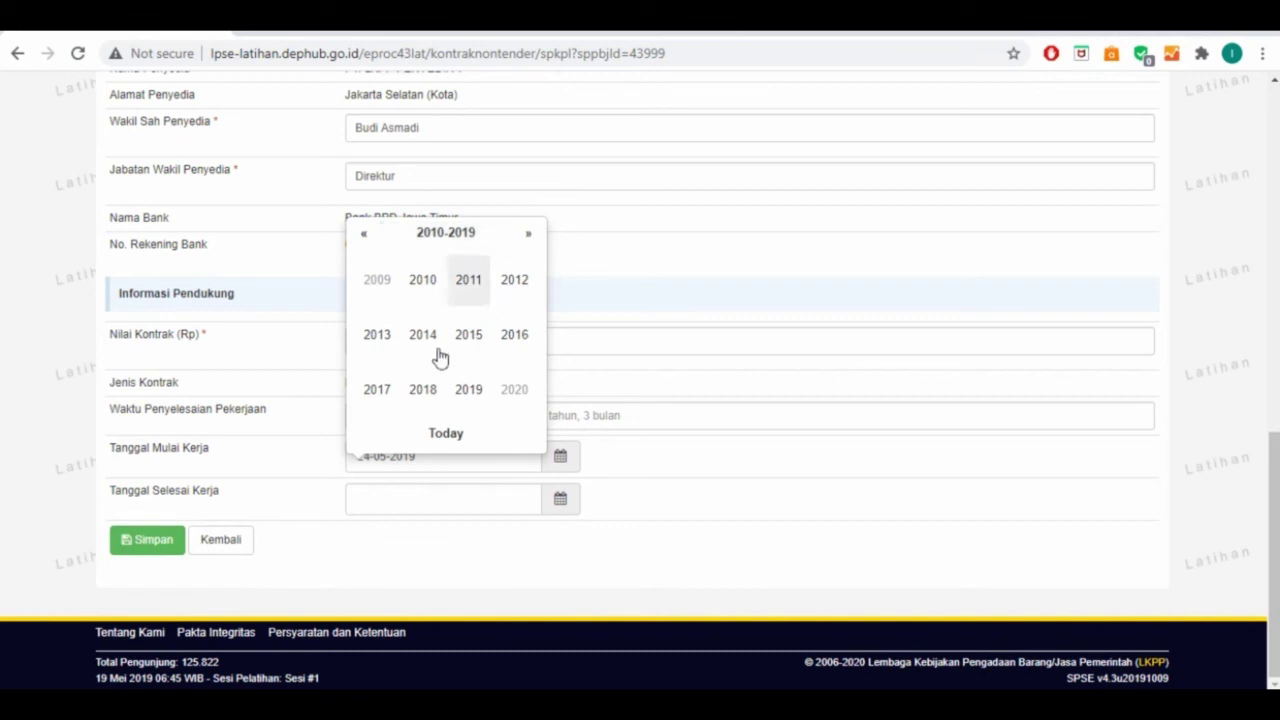
left_click(472, 389)
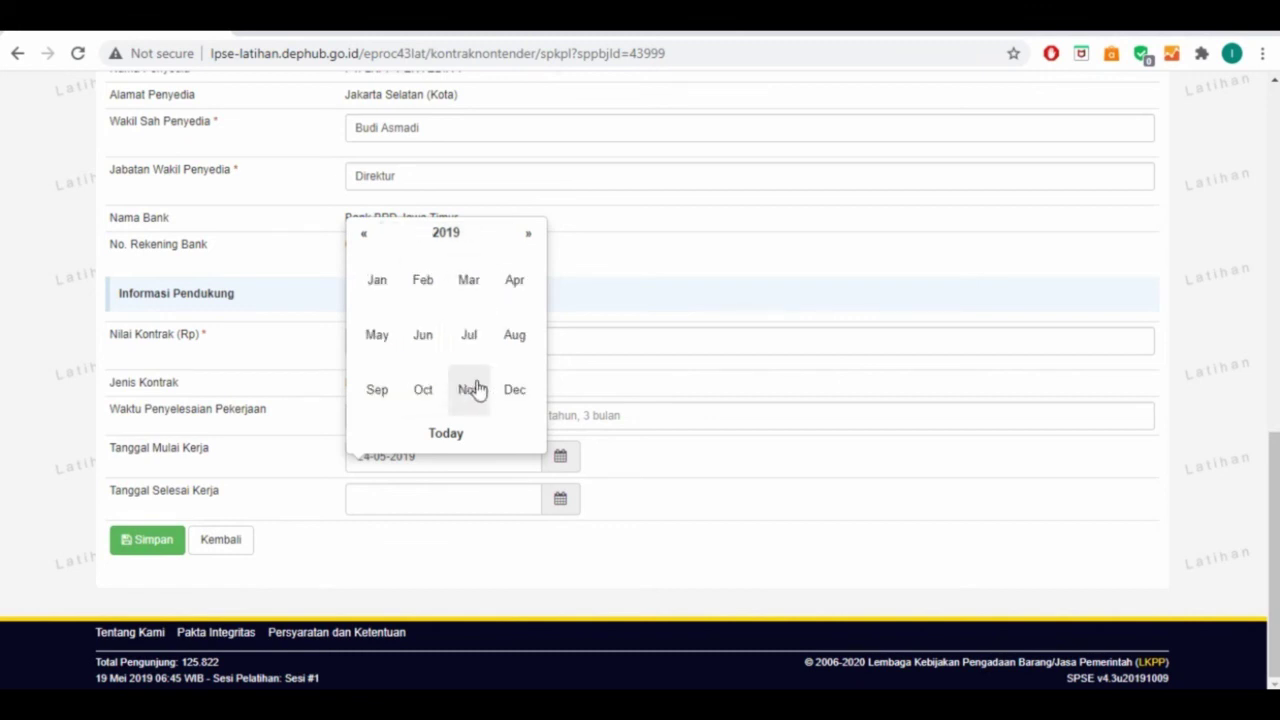
left_click(424, 340)
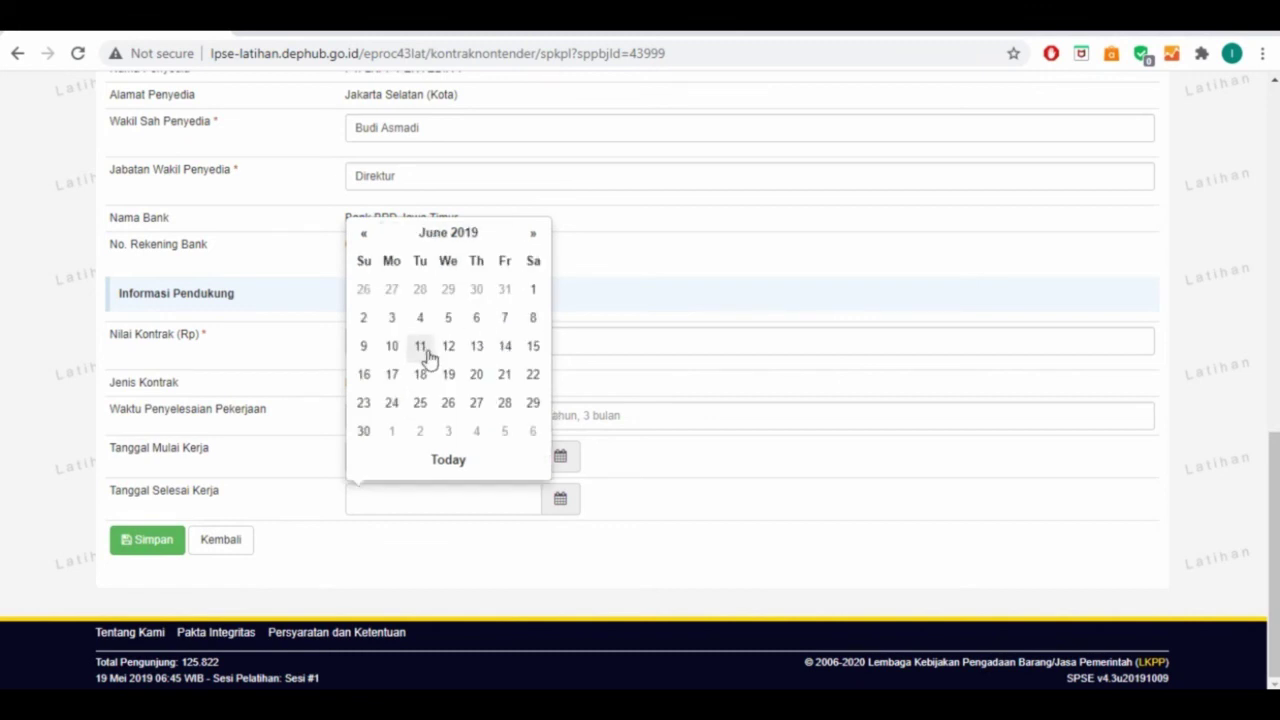
left_click(391, 403)
left_click(150, 542)
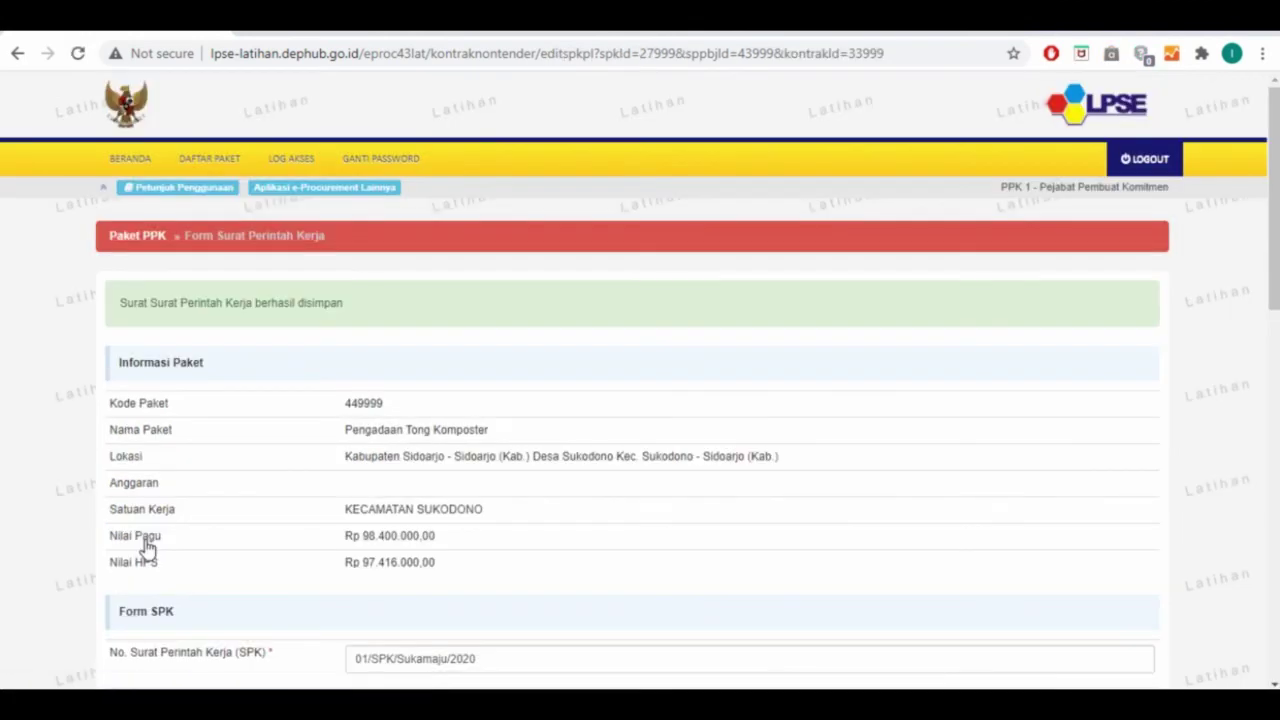
scroll(146, 548, "down", 10)
Print the two-page SPK PDF, scroll through it, then go back to the SPPBJ Non Tender PPK list
left_click(222, 550)
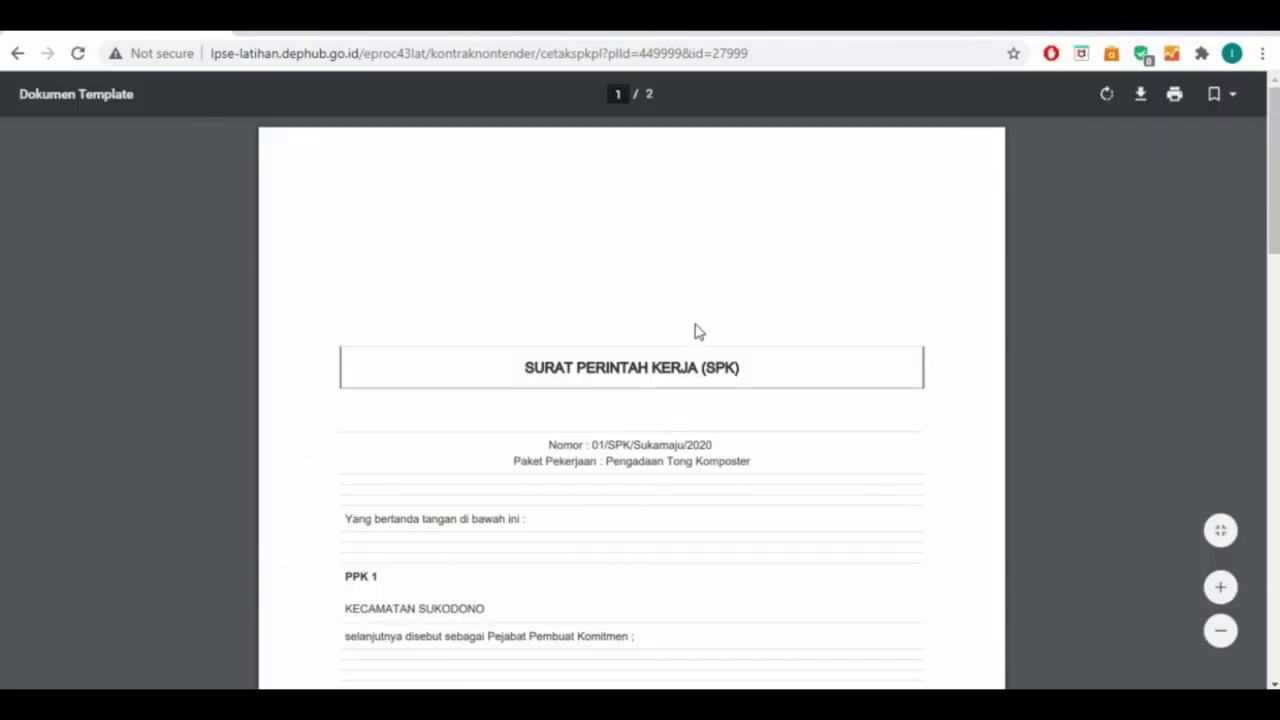
scroll(697, 332, "down", 6)
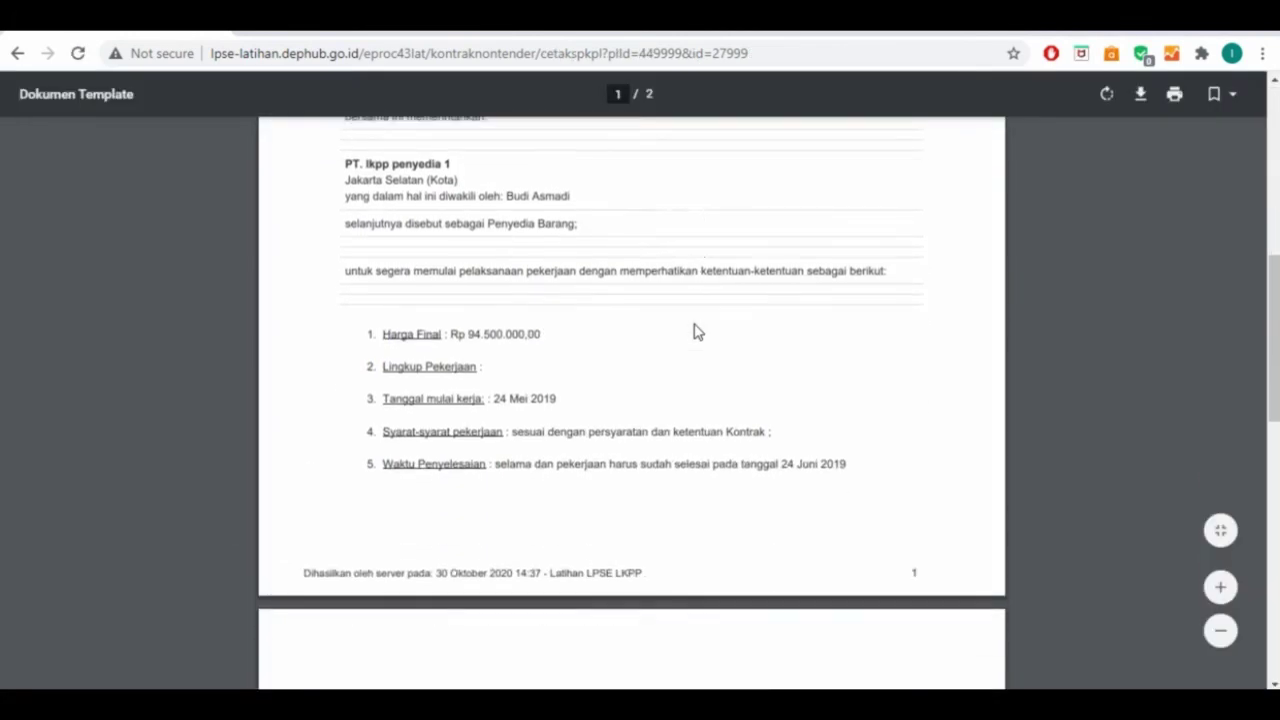
scroll(697, 332, "down", 2)
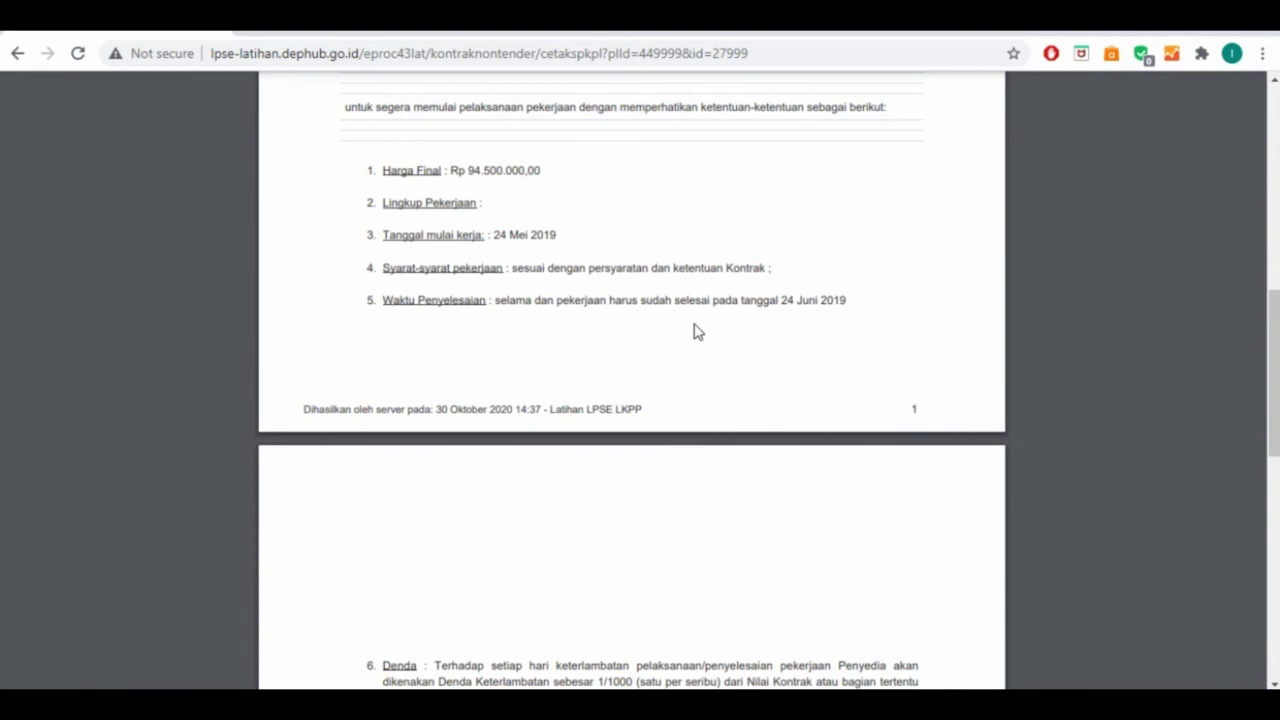
scroll(697, 332, "up", 7)
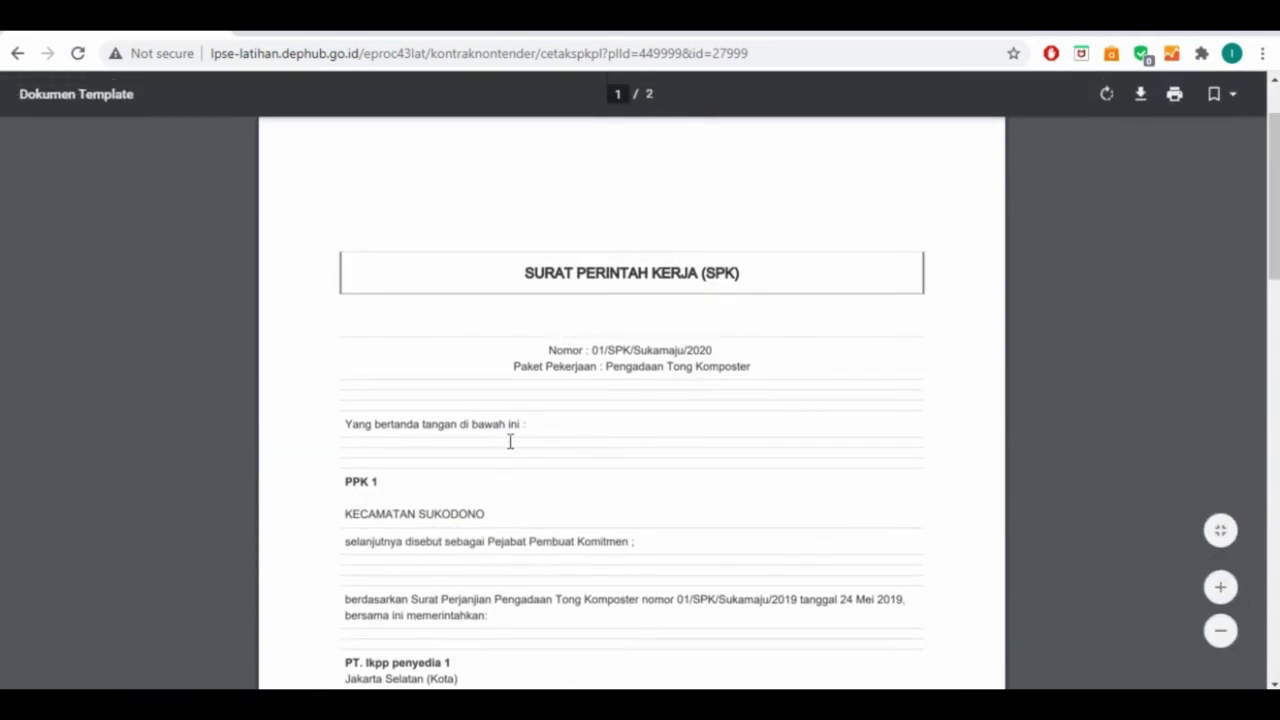
scroll(510, 441, "down", 3)
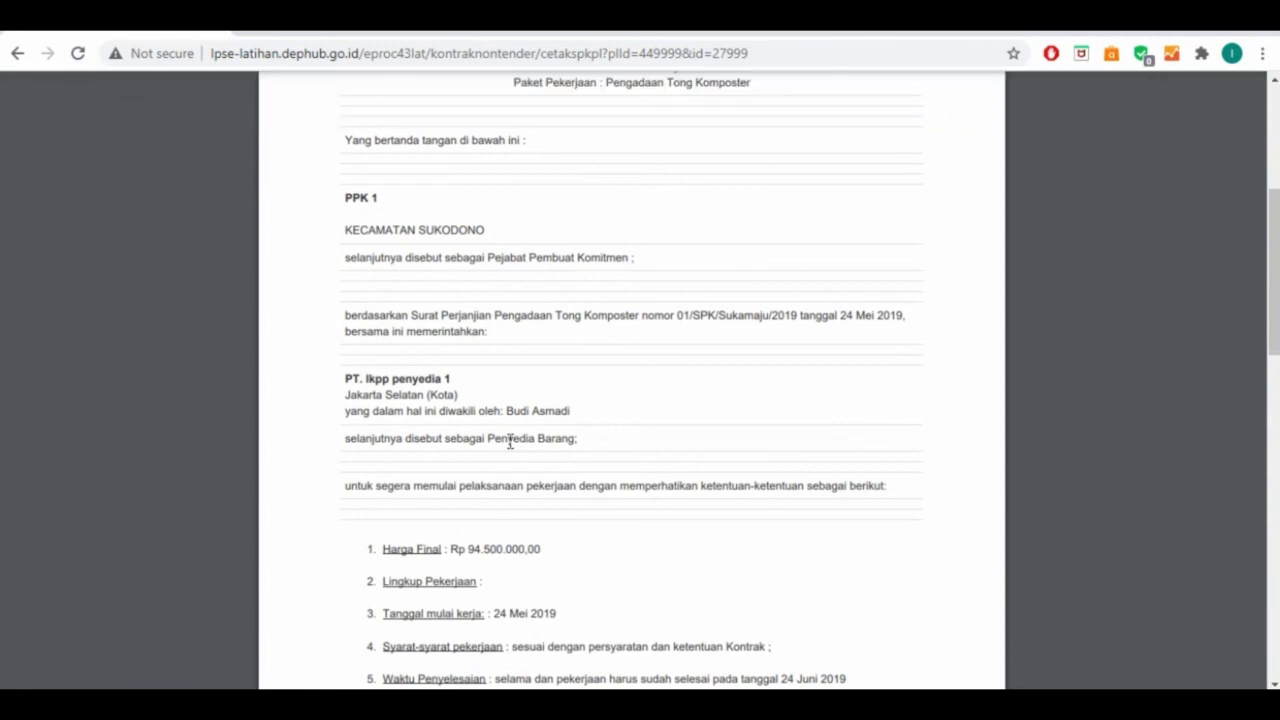
scroll(510, 441, "down", 10)
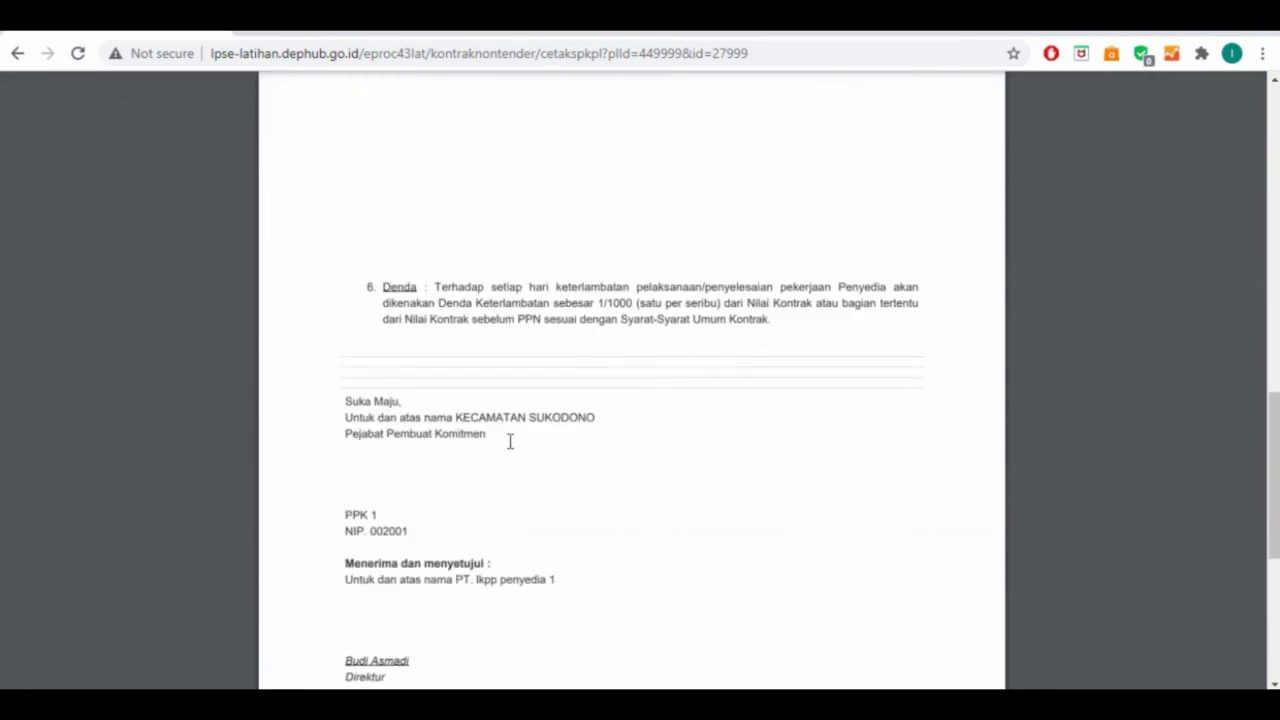
scroll(510, 441, "down", 2)
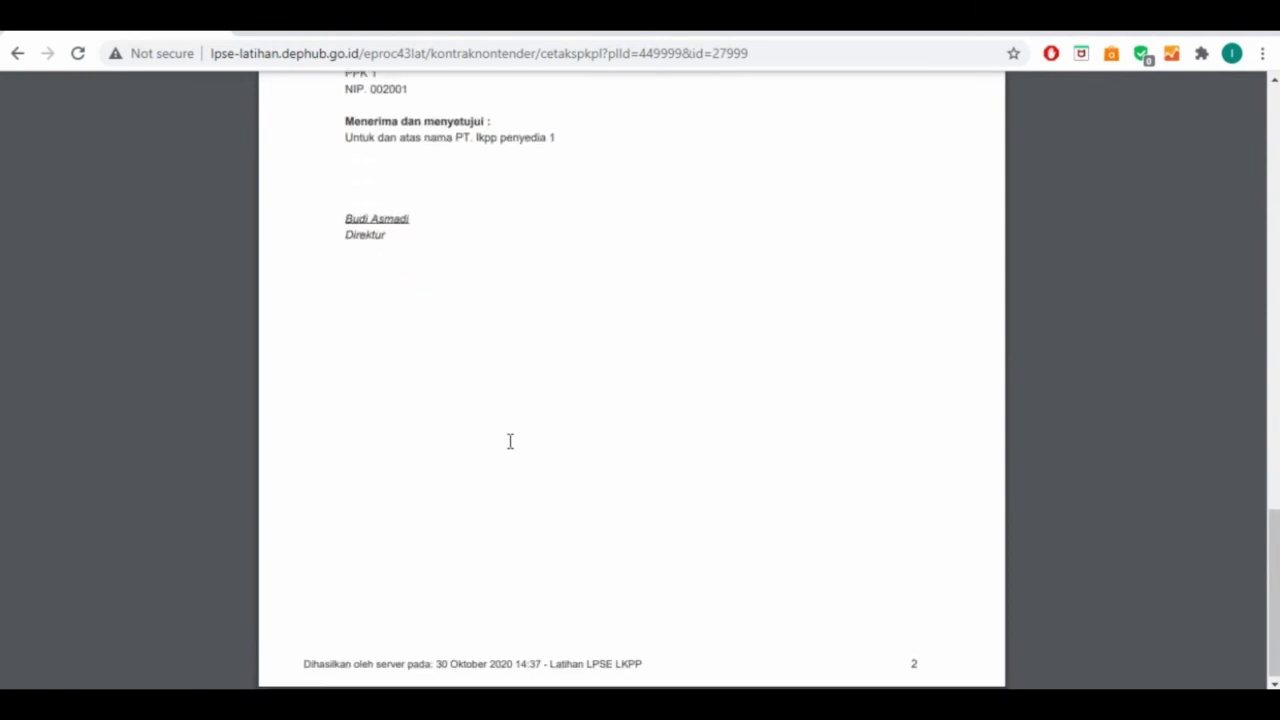
scroll(237, 148, "up", 12)
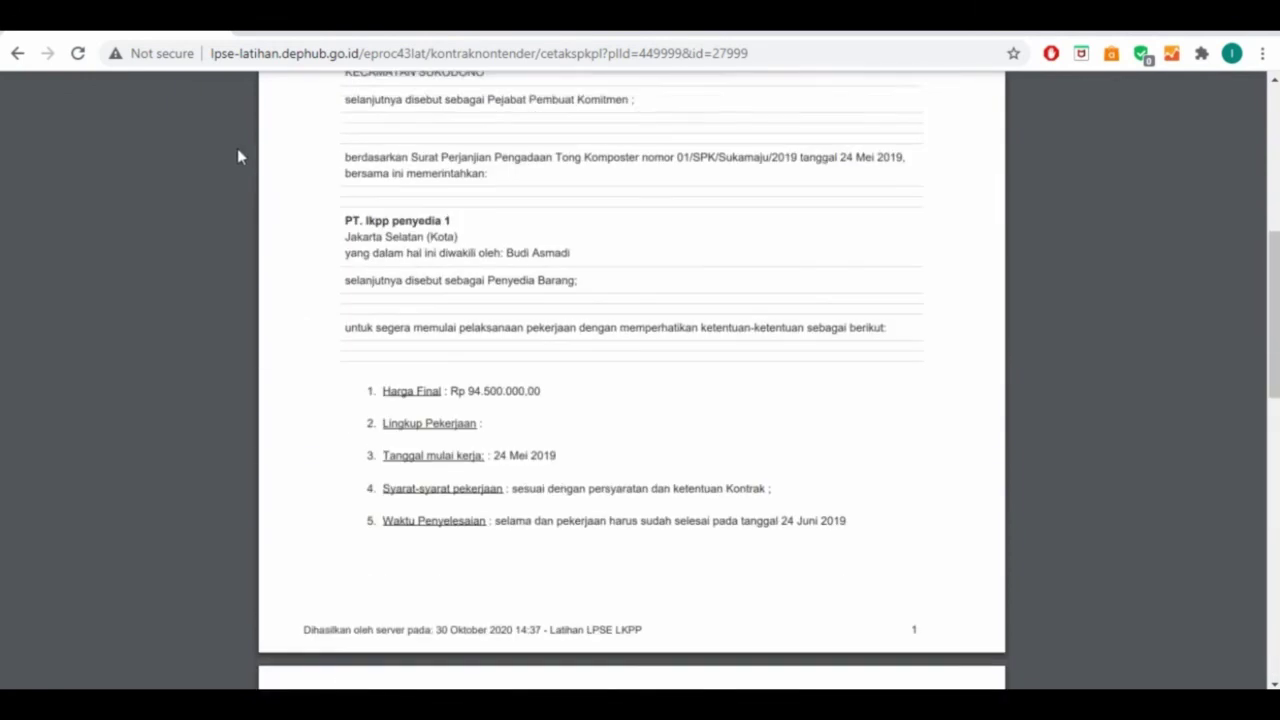
left_click(17, 54)
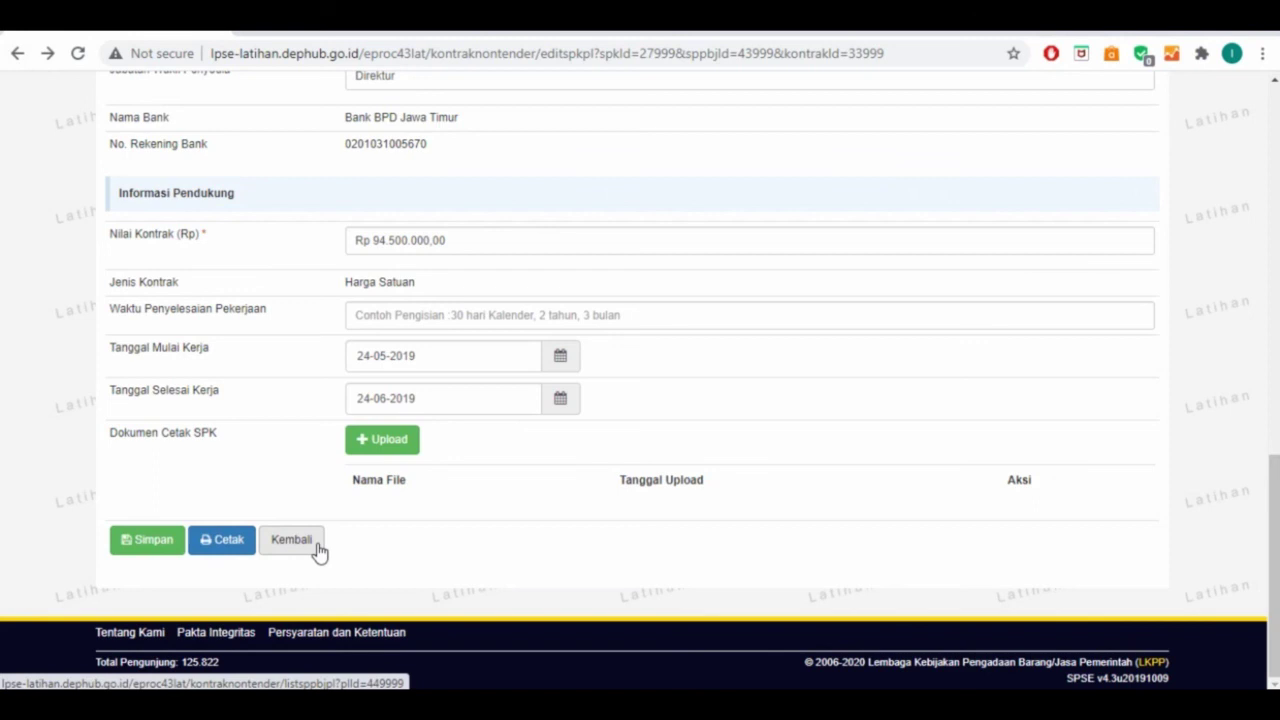
left_click(292, 540)
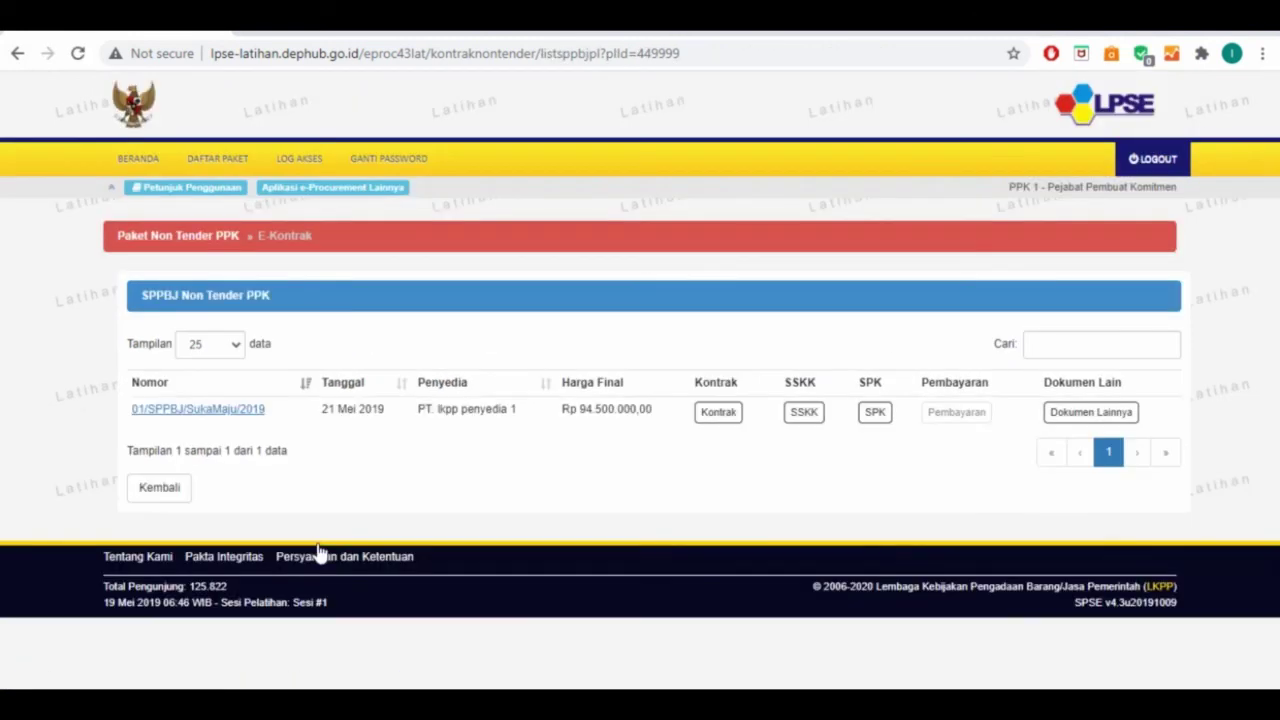